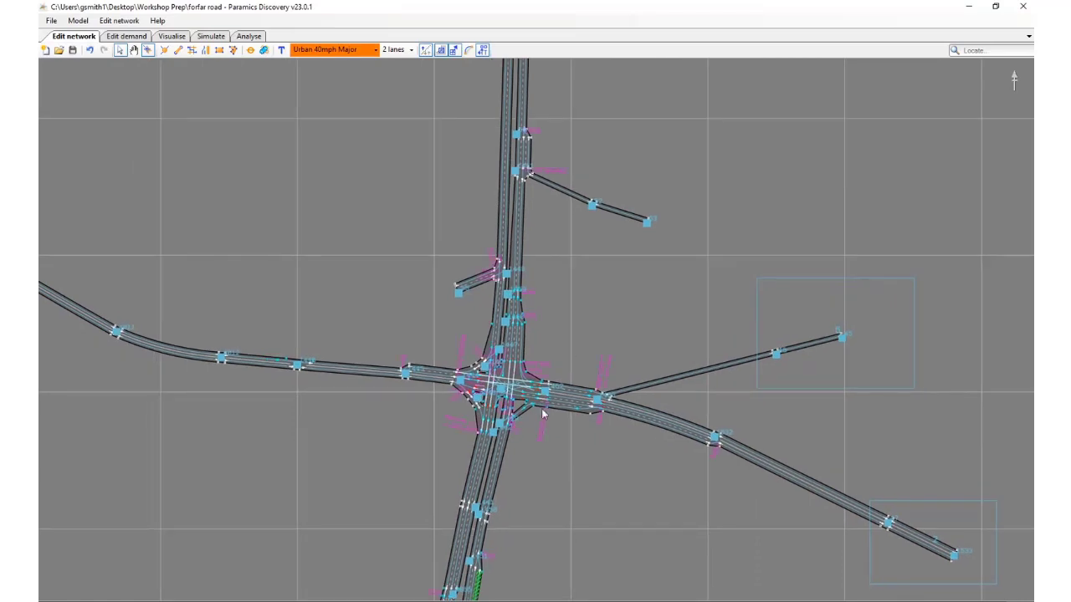
# Inspect the central signalised junction around node 1443 and the roads approaching it in the network layout
pyautogui.scroll(1, 515, 406)
pyautogui.scroll(2, 511, 404)
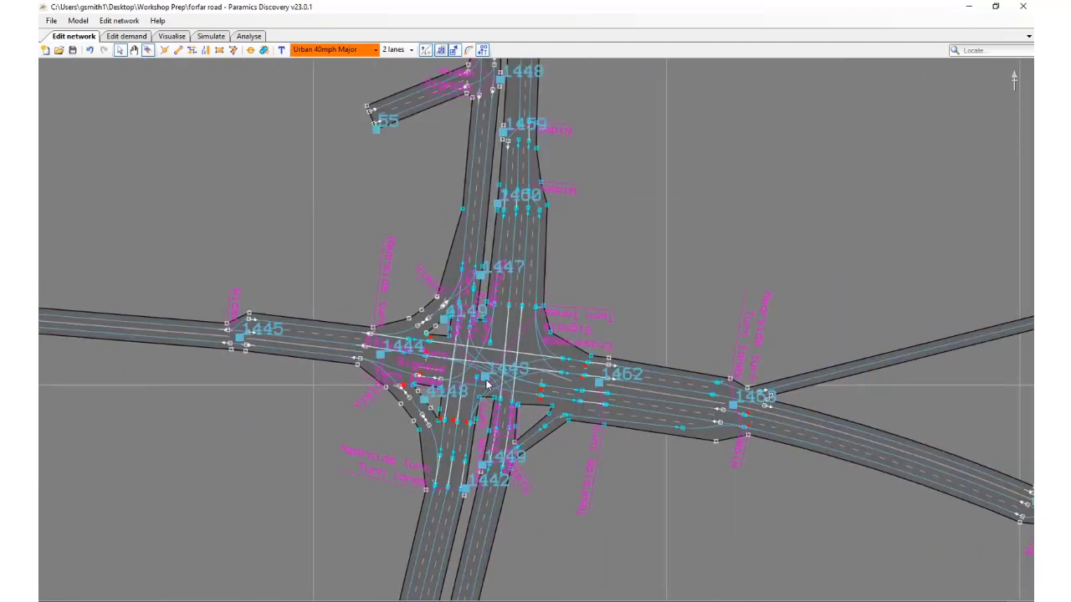
pyautogui.scroll(-5, 487, 383)
pyautogui.scroll(-1, 488, 383)
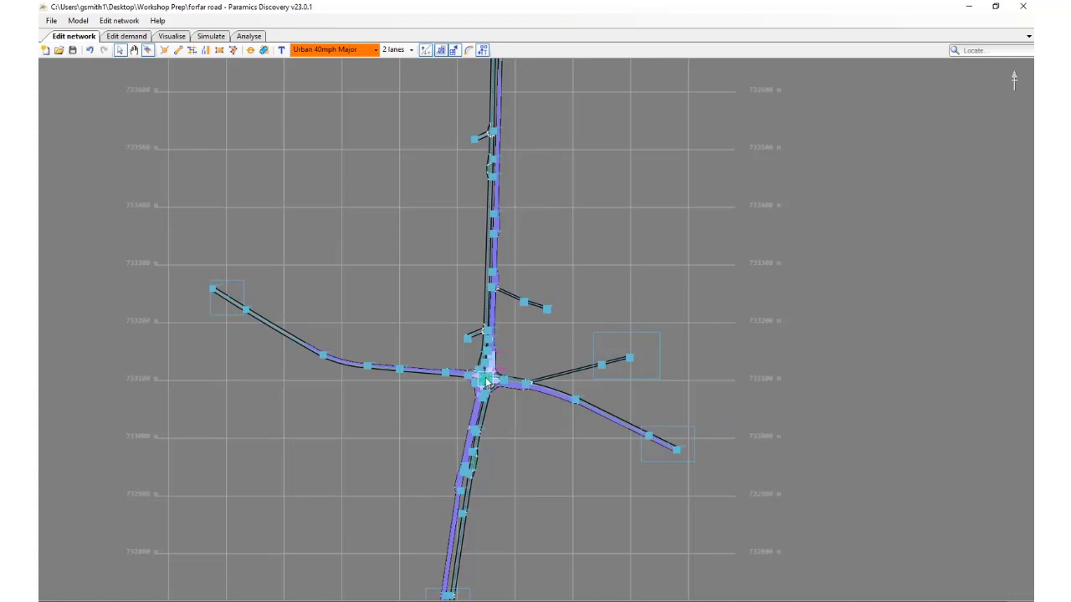
pyautogui.moveTo(496, 355); pyautogui.dragTo(486, 411)
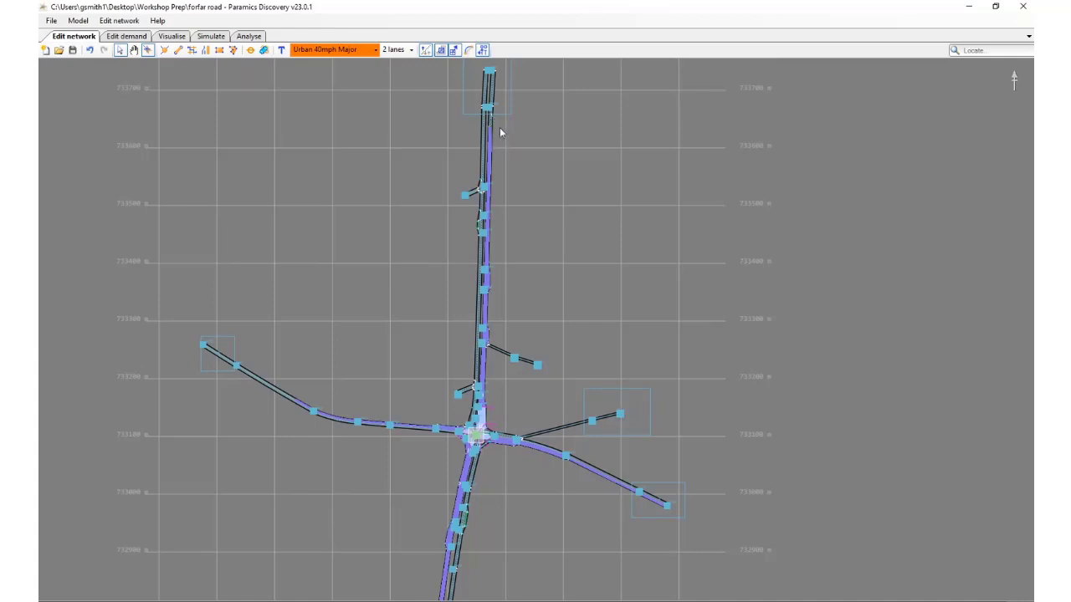
pyautogui.click(619, 334)
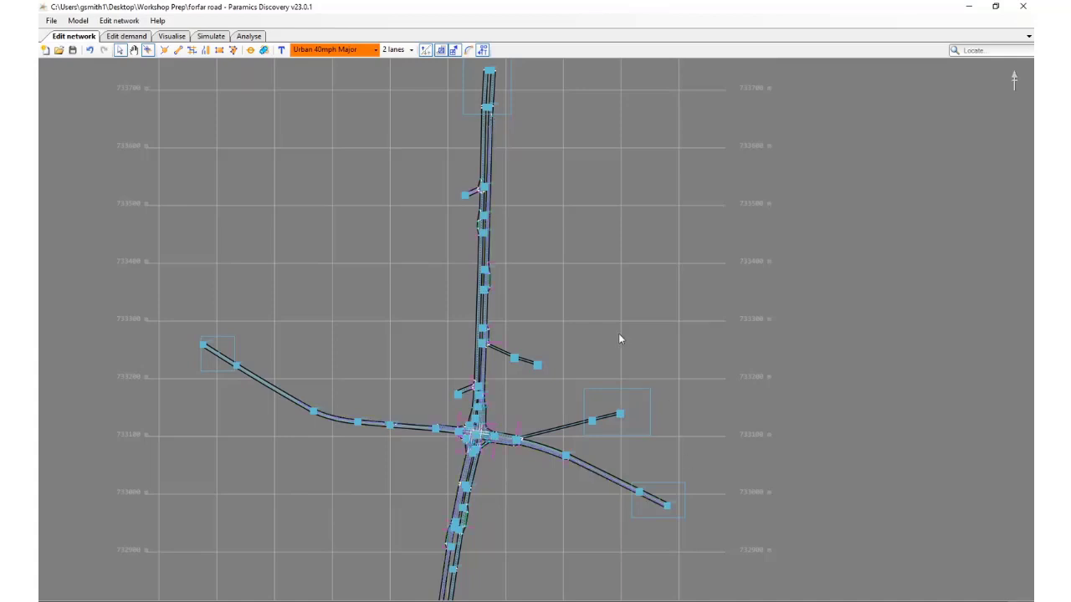
# Run the traffic simulation in the visualisation view, watch queues build on the junction's northern approach, and pause it around 08:08
pyautogui.click(171, 37)
pyautogui.scroll(5, 368, 416)
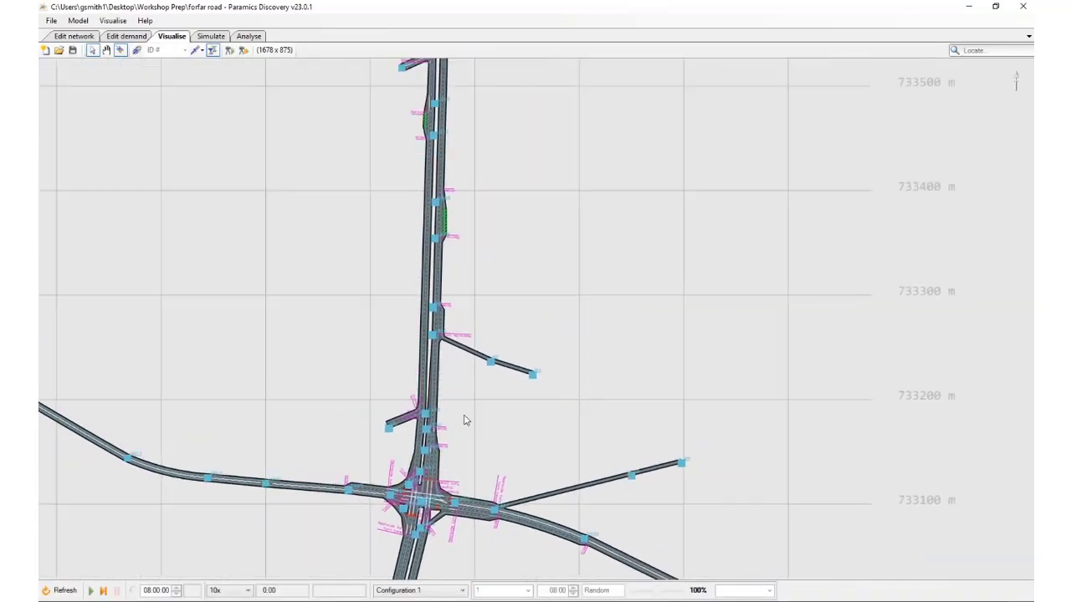
pyautogui.scroll(4, 453, 433)
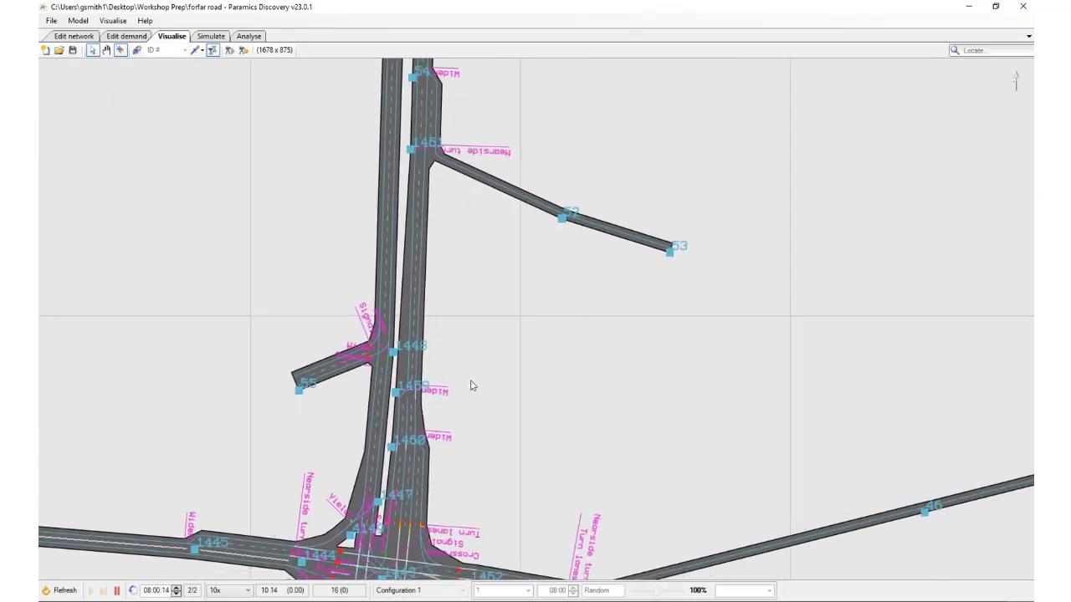
pyautogui.moveTo(448, 445); pyautogui.dragTo(474, 368)
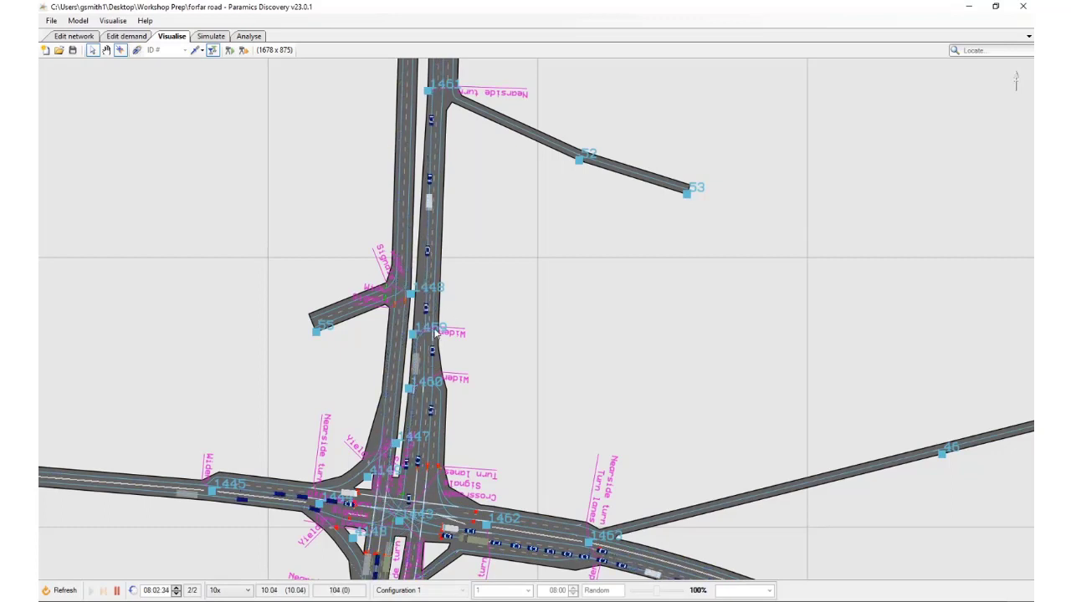
pyautogui.moveTo(487, 248); pyautogui.dragTo(491, 472)
pyautogui.scroll(-1, 468, 369)
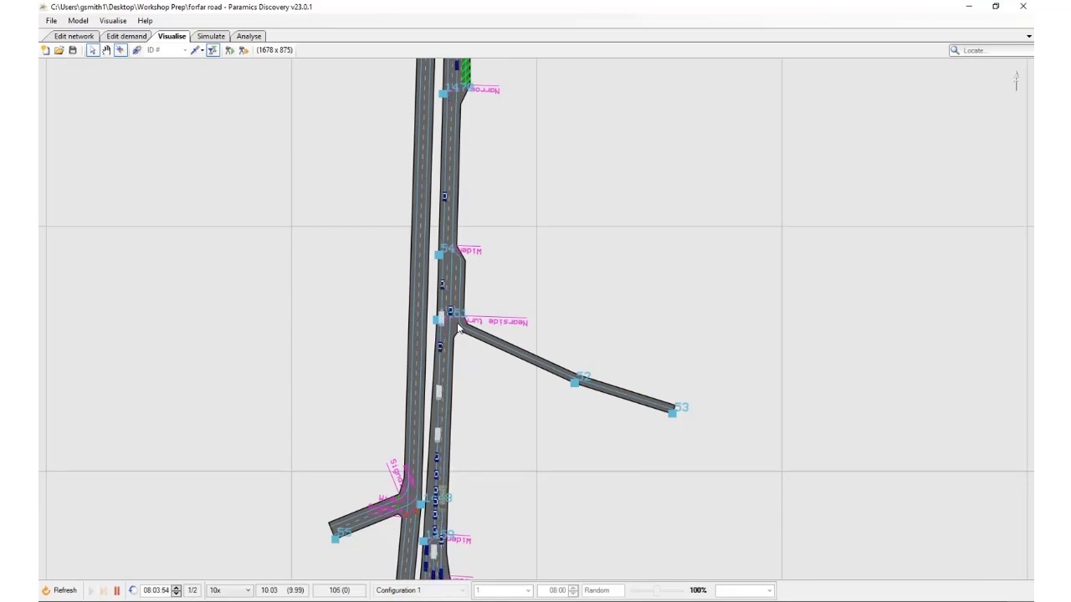
pyautogui.moveTo(502, 510); pyautogui.dragTo(544, 358)
pyautogui.scroll(-1, 510, 393)
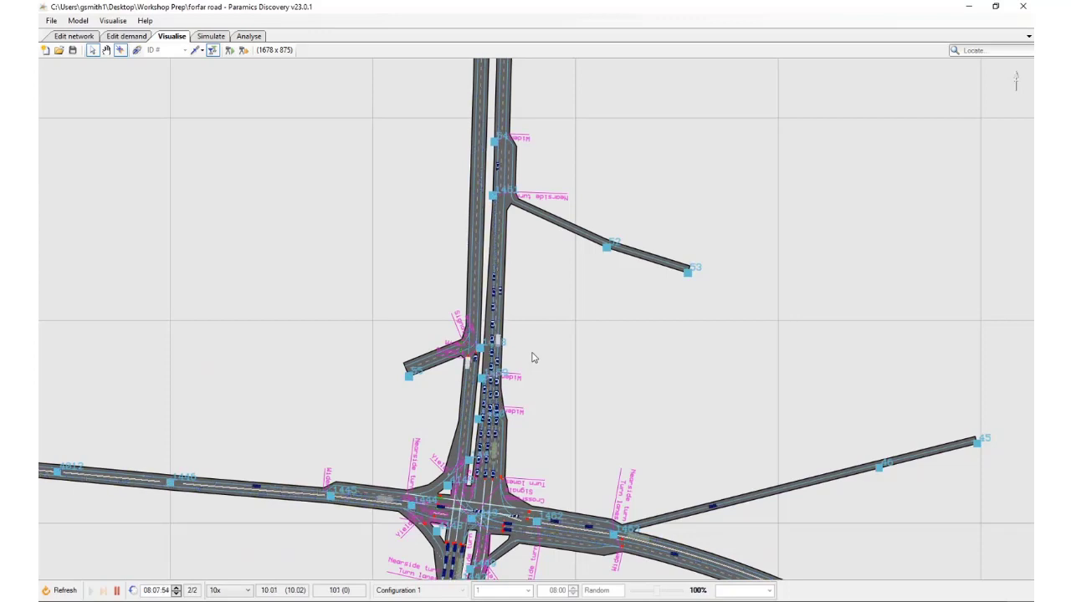
pyautogui.moveTo(566, 356); pyautogui.dragTo(571, 325)
pyautogui.press('space')
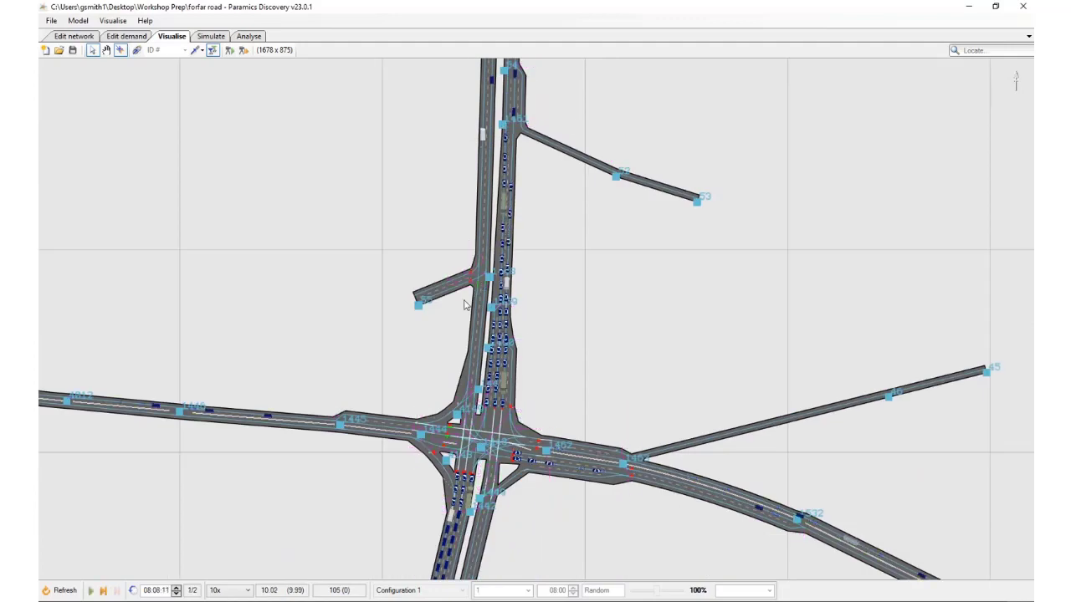
# Create a vehicle marking rule and give it a From -> to condition
pyautogui.click(111, 21)
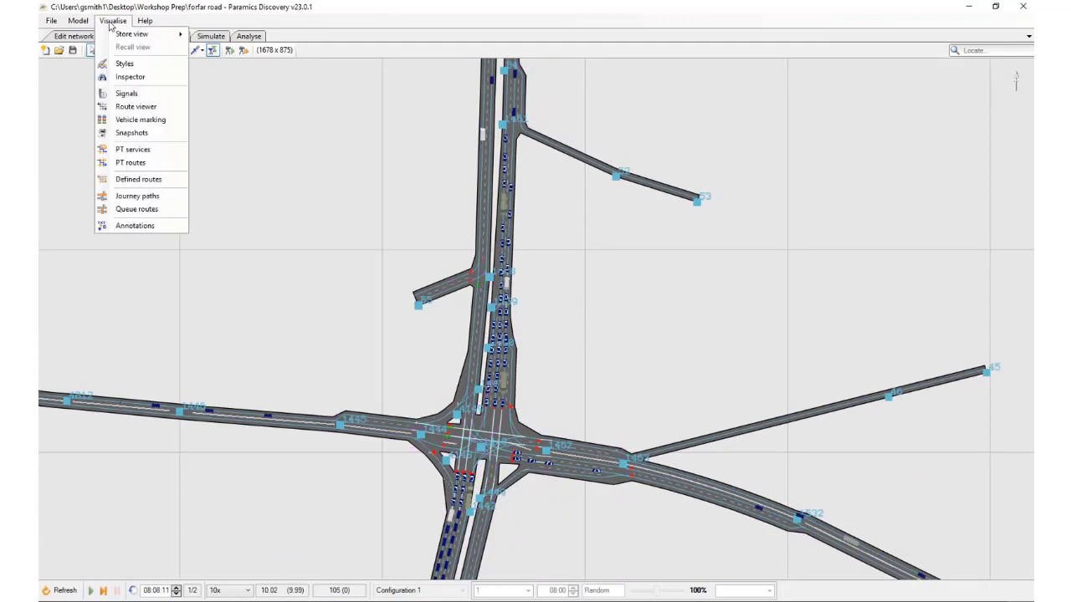
pyautogui.click(141, 120)
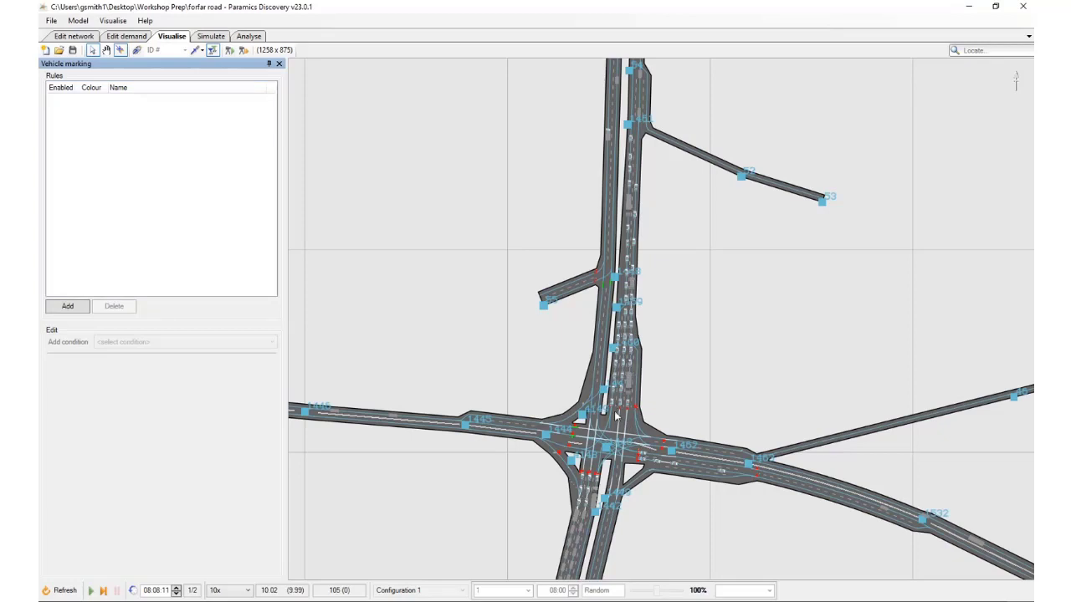
pyautogui.click(67, 306)
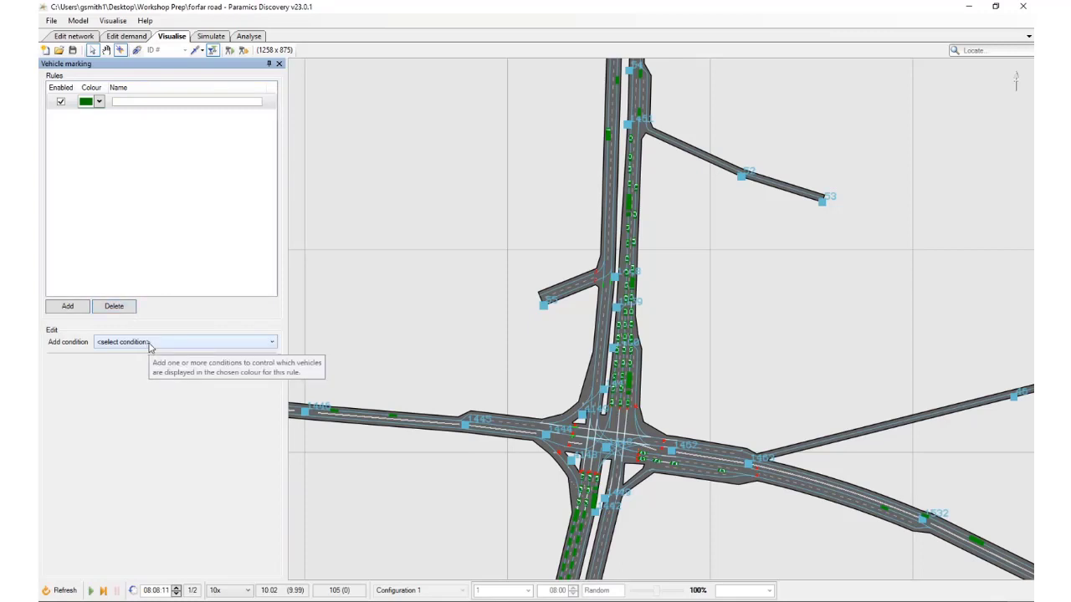
pyautogui.click(201, 343)
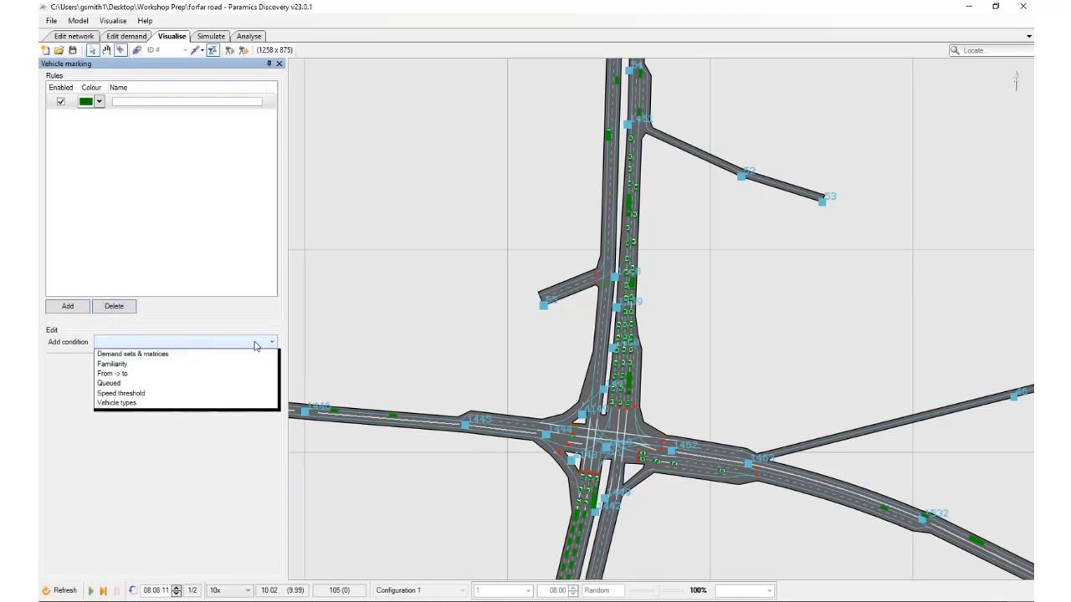
pyautogui.click(190, 374)
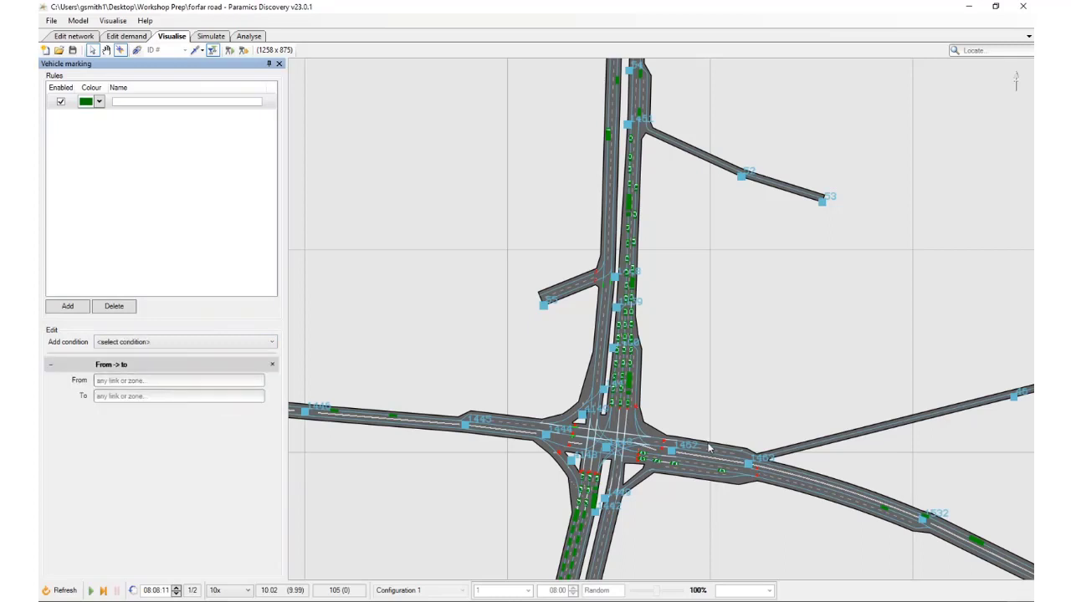
# Set the first rule's condition to mark vehicles heading to link 1443:1462
pyautogui.scroll(3, 707, 471)
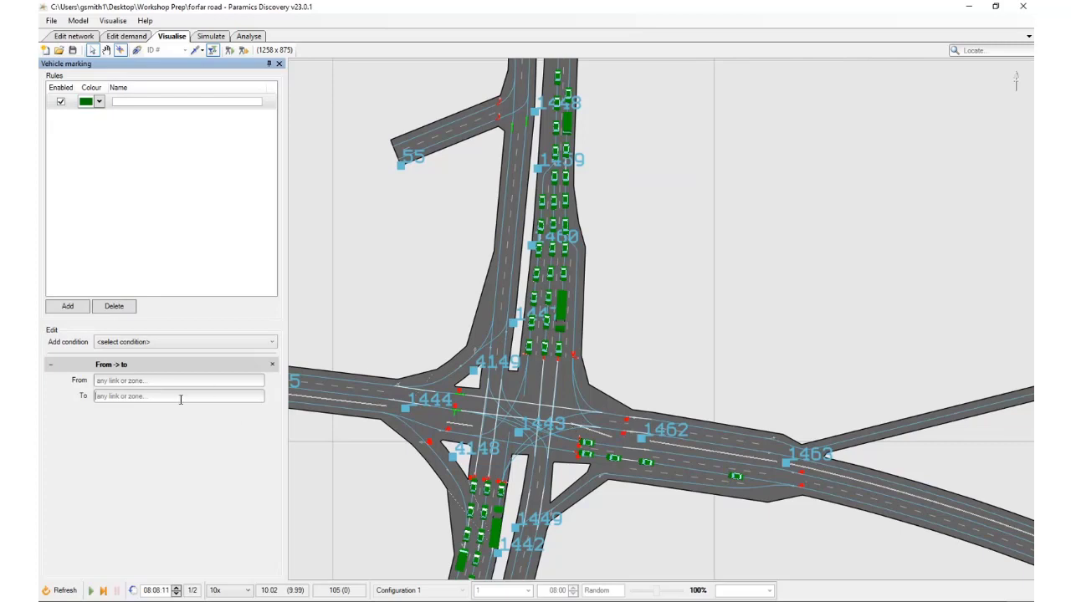
pyautogui.write('1443')
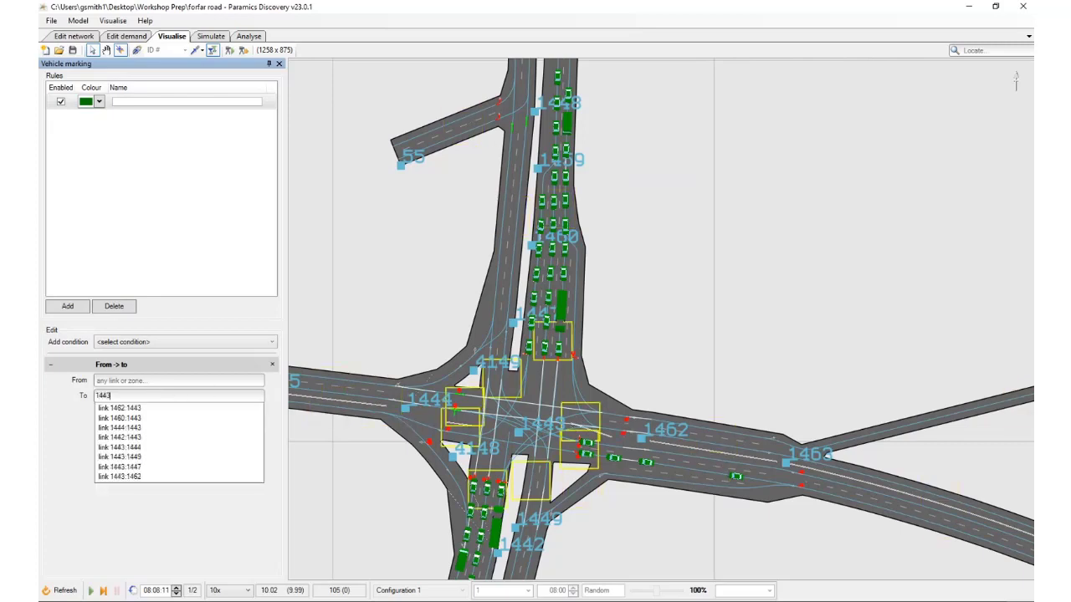
pyautogui.write(':1462')
pyautogui.click(188, 408)
# Examine which lanes the marked vehicles bound for link 1443:1462 occupy on the northern and southern approaches
pyautogui.moveTo(677, 266); pyautogui.dragTo(667, 306)
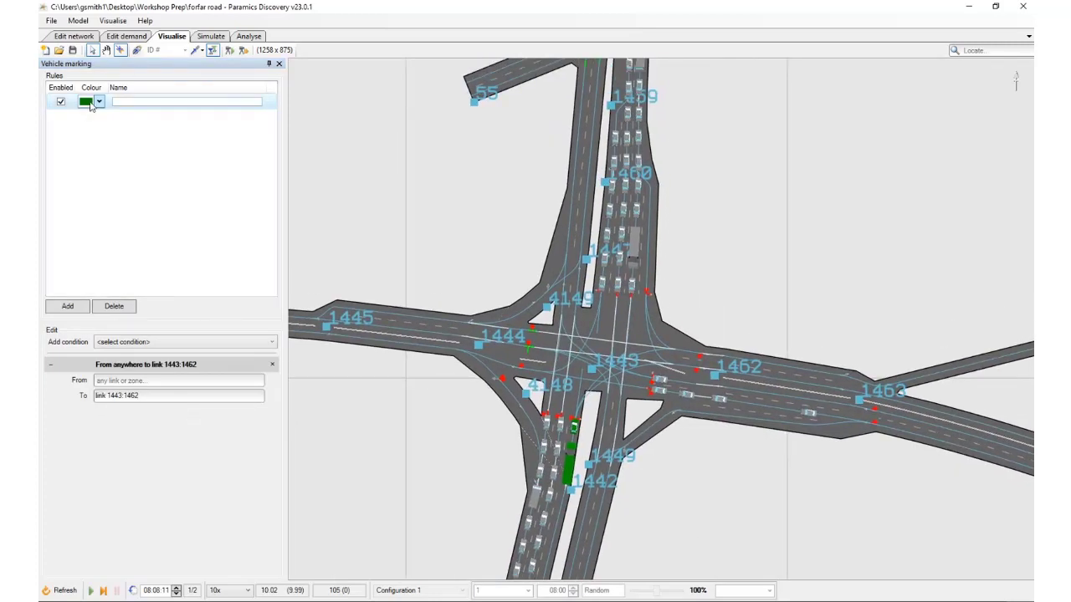
pyautogui.moveTo(716, 253); pyautogui.dragTo(684, 313)
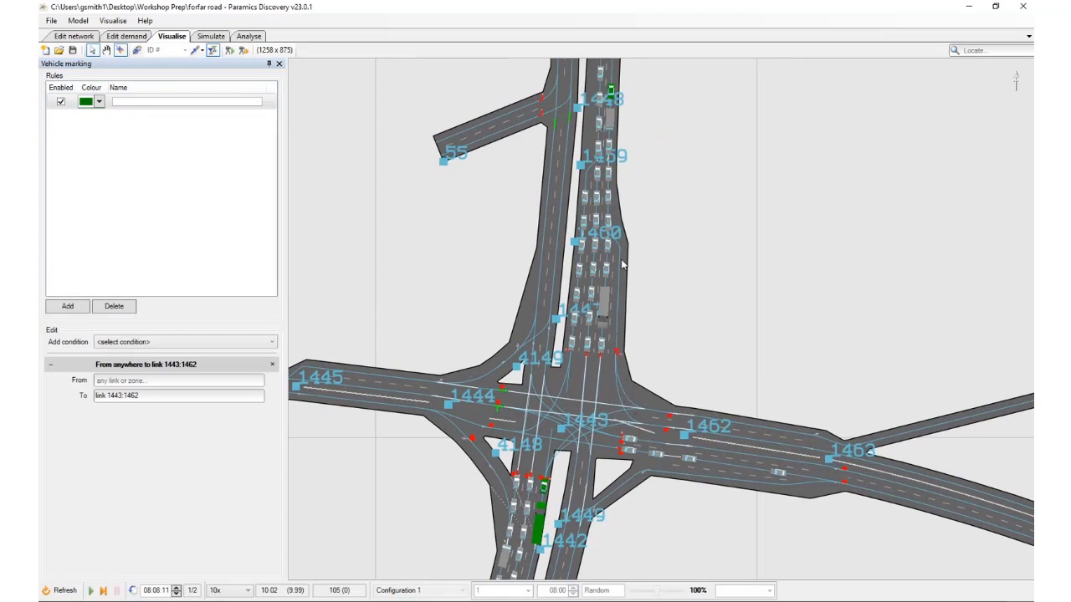
pyautogui.scroll(-3, 636, 346)
pyautogui.moveTo(628, 176); pyautogui.dragTo(619, 259)
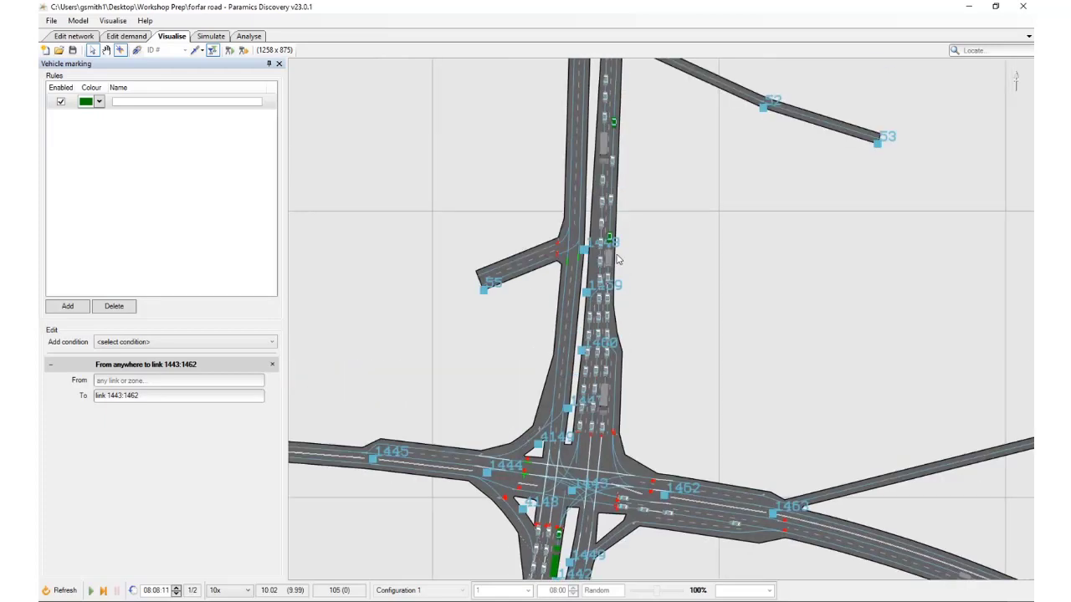
pyautogui.scroll(5, 606, 232)
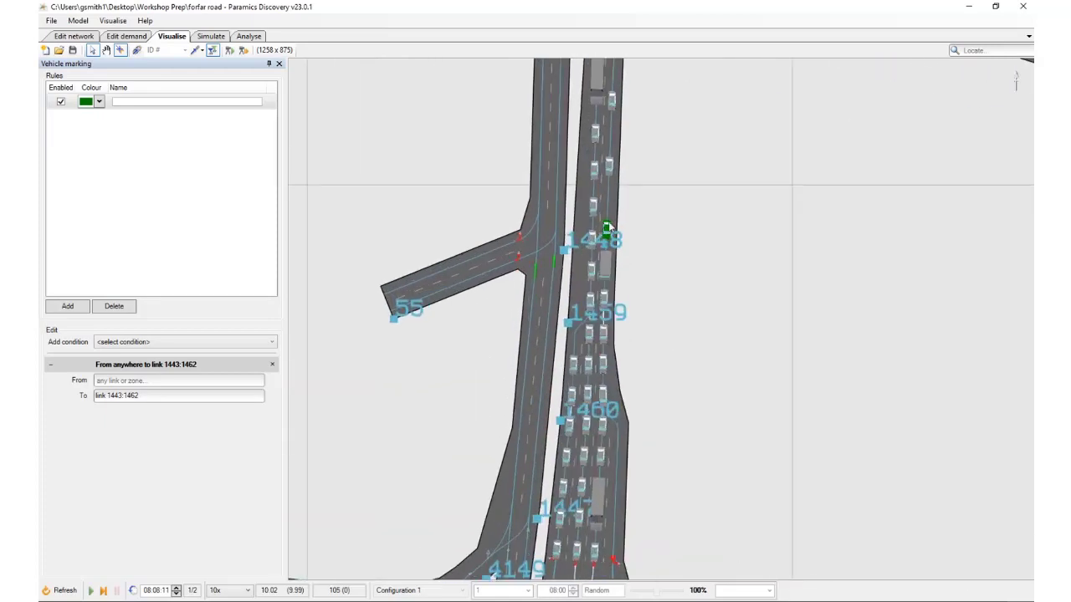
pyautogui.scroll(-3, 655, 482)
pyautogui.moveTo(653, 474); pyautogui.dragTo(645, 99)
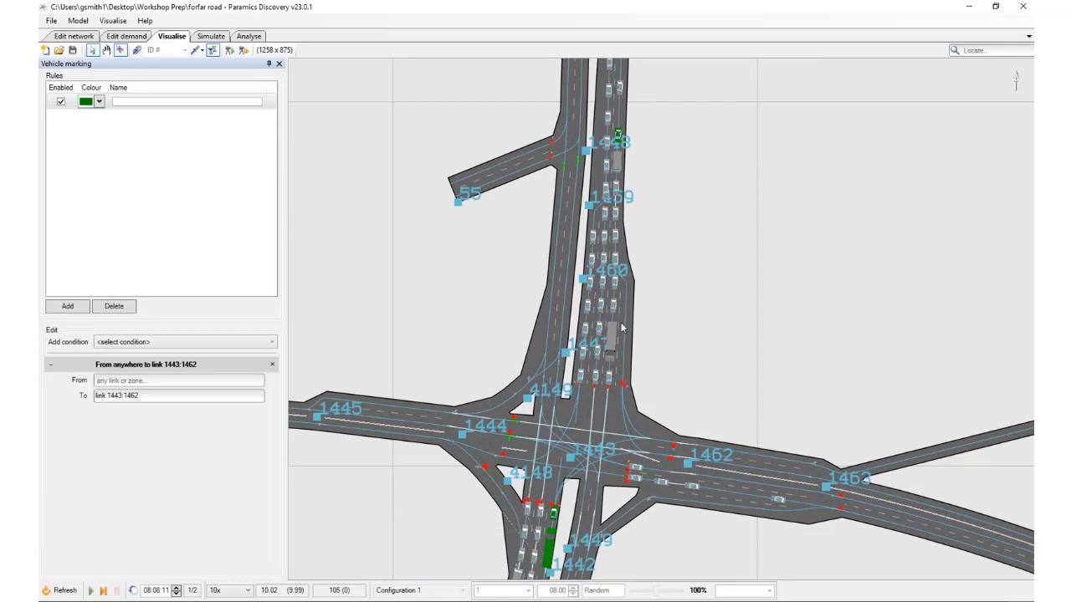
pyautogui.moveTo(693, 422); pyautogui.dragTo(689, 300)
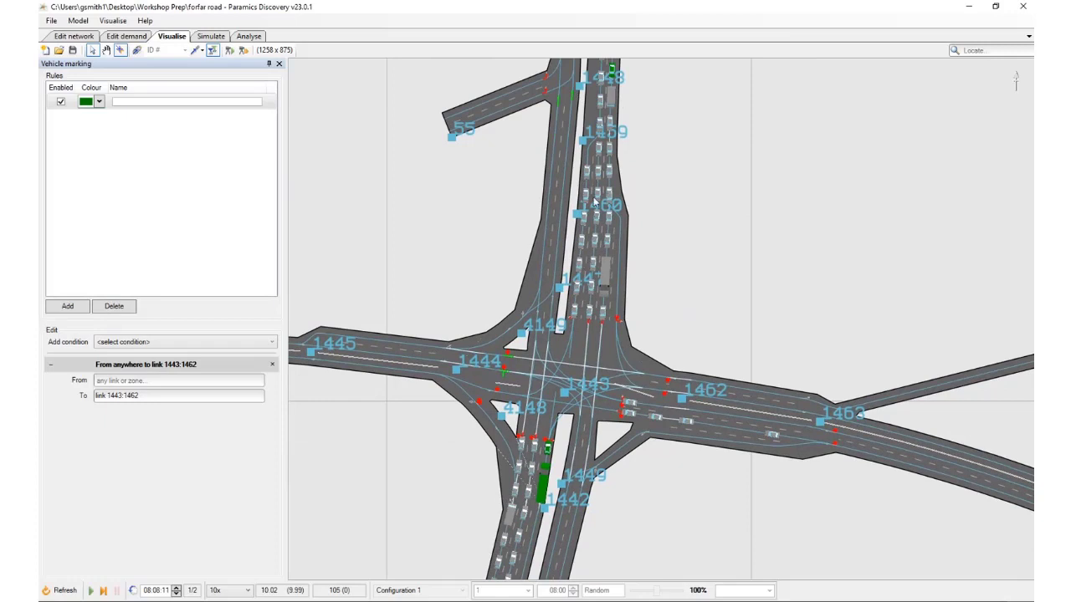
# Add a second vehicle marking rule coloured yellow with a From -> to condition
pyautogui.click(68, 307)
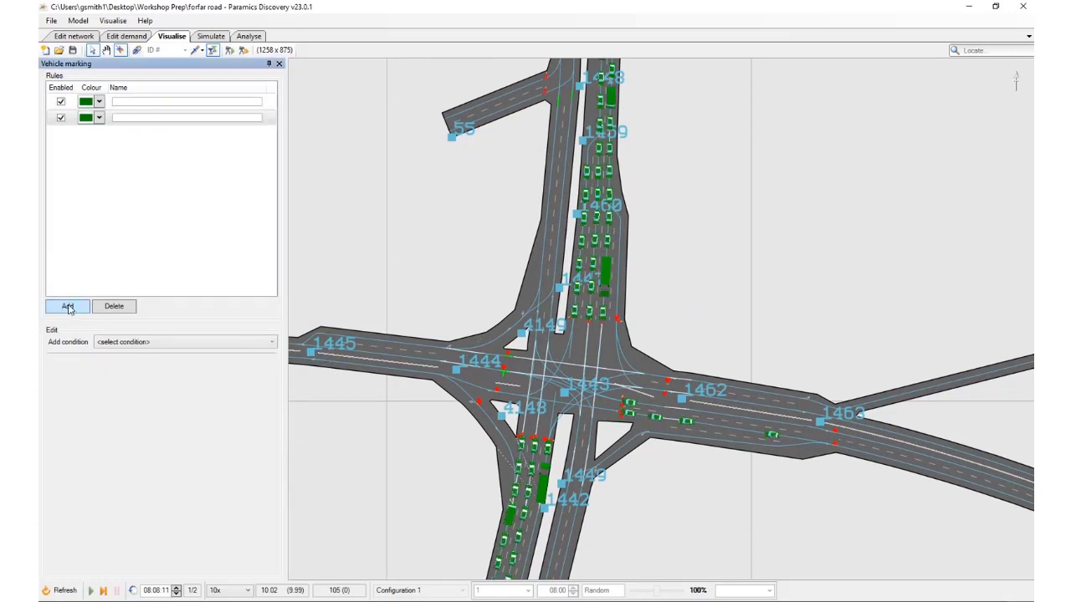
pyautogui.click(100, 117)
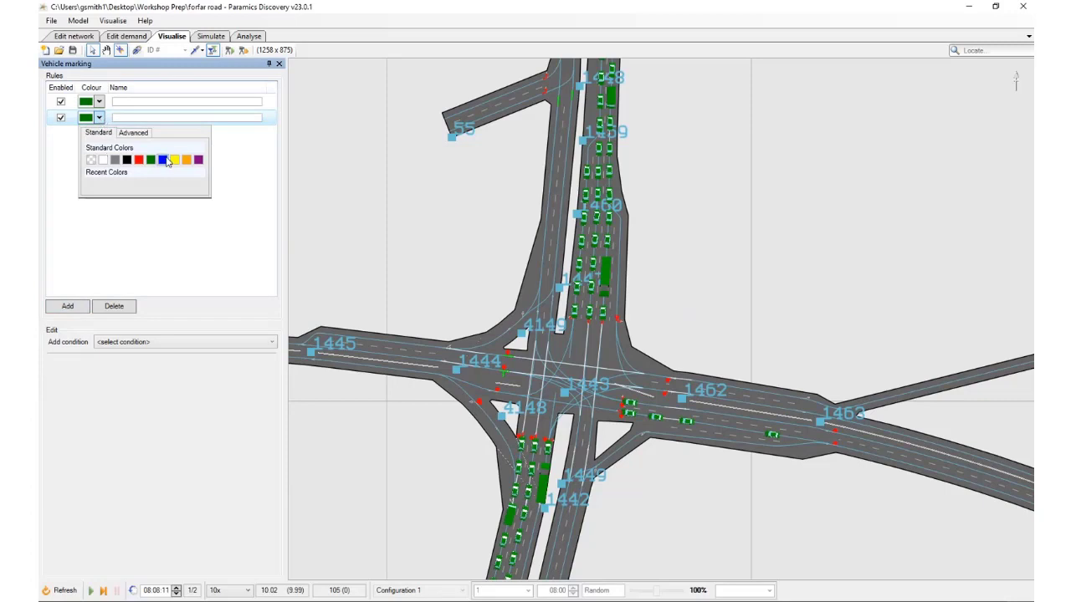
pyautogui.click(174, 161)
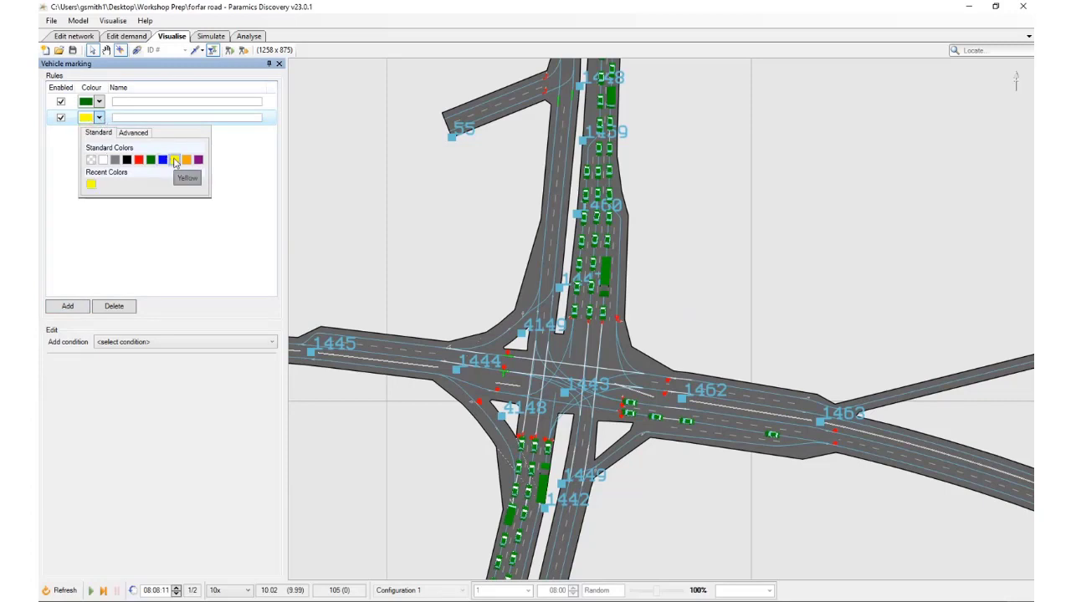
pyautogui.click(169, 343)
pyautogui.click(157, 375)
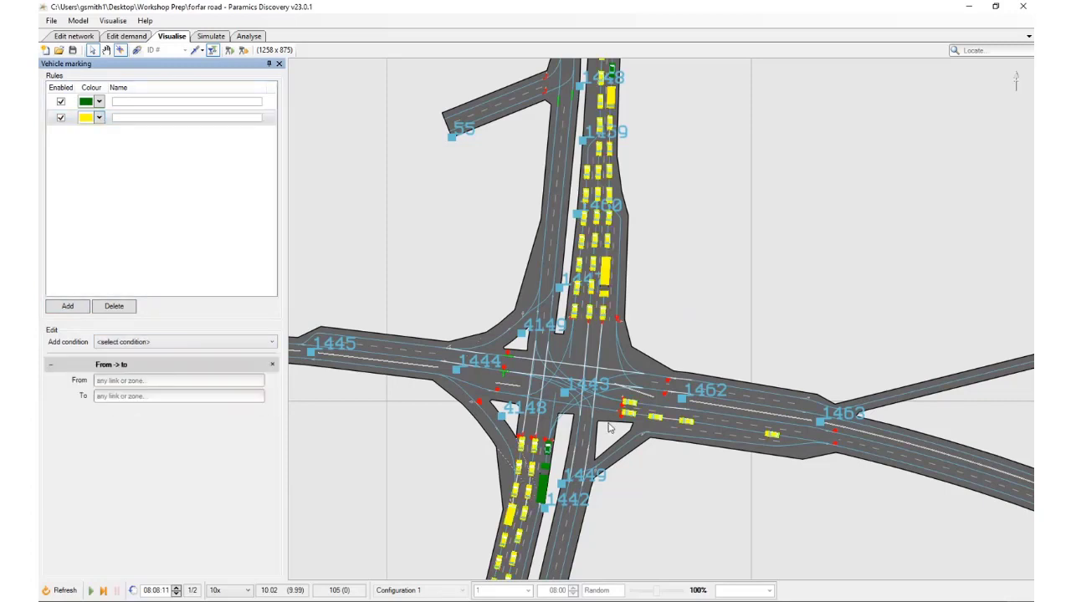
# Set the yellow rule's condition to mark vehicles heading to link 1443:1449
pyautogui.scroll(3, 586, 381)
pyautogui.moveTo(589, 393); pyautogui.dragTo(587, 224)
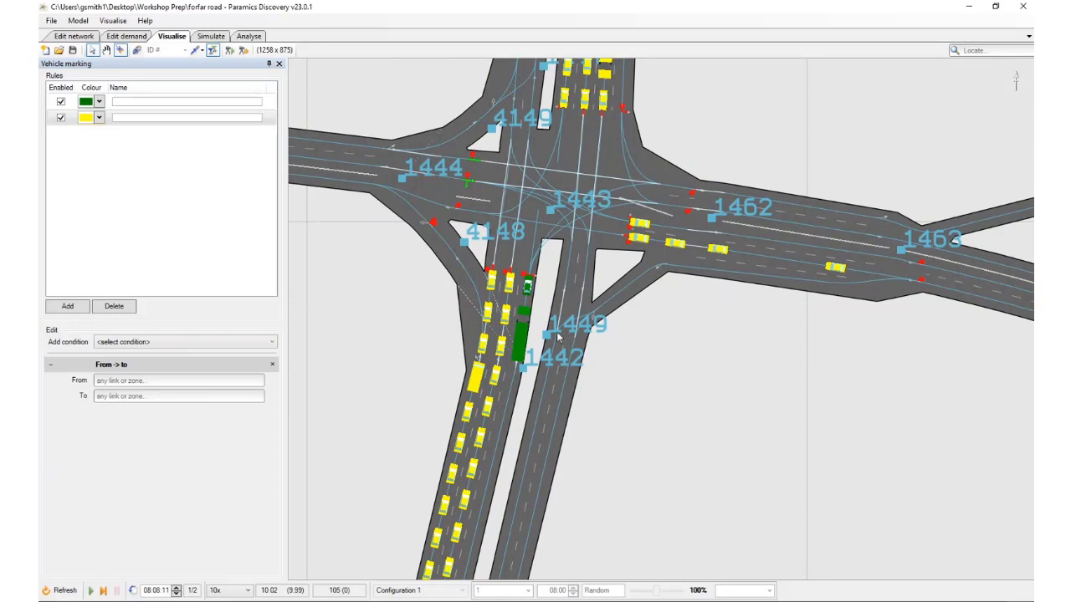
pyautogui.click(158, 396)
pyautogui.write('1443')
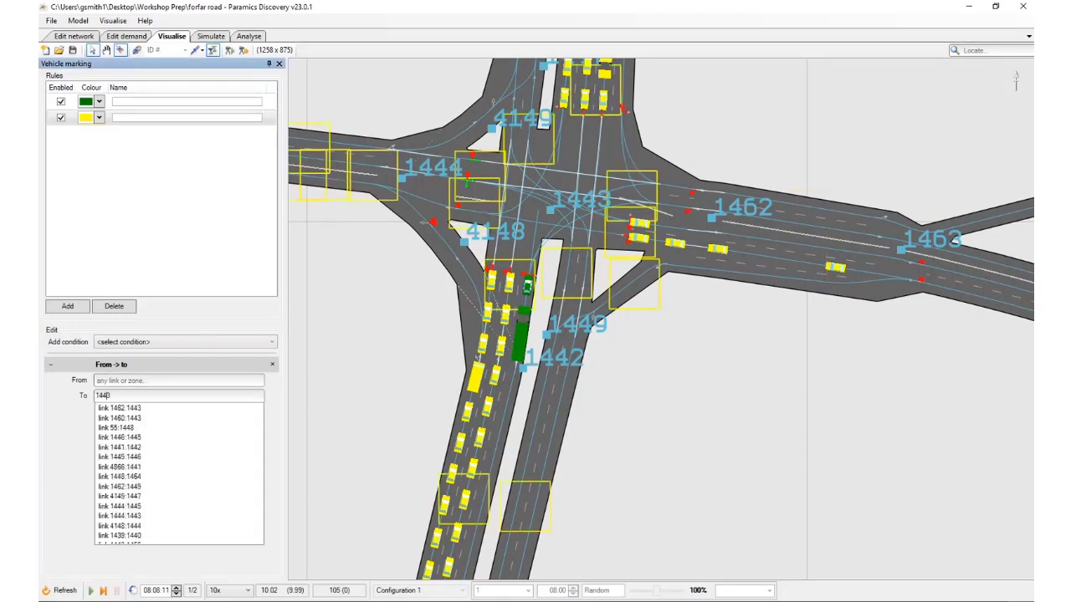
pyautogui.write(':1449')
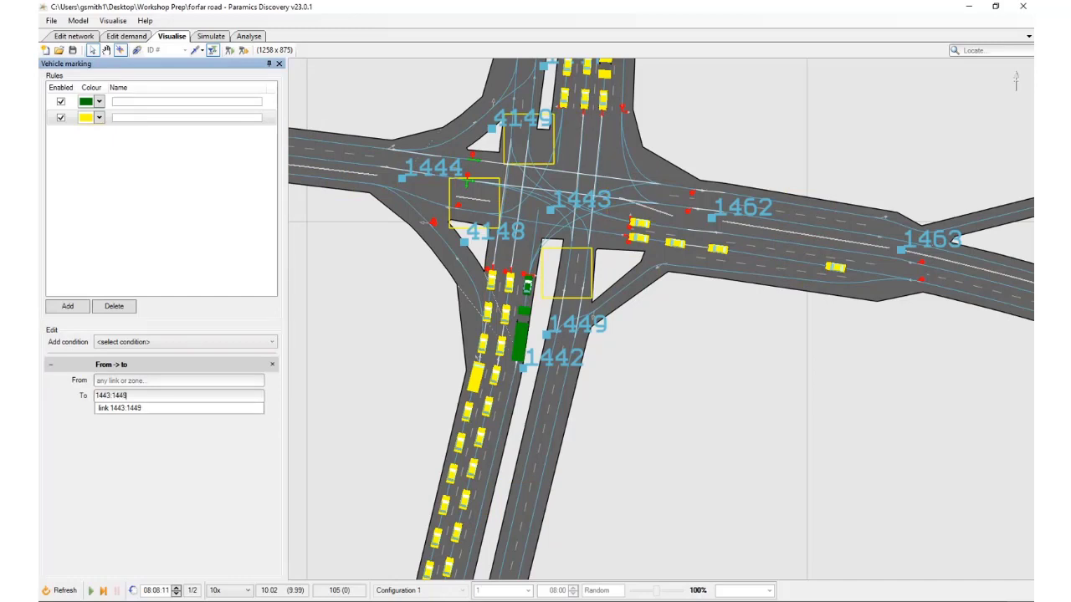
pyautogui.click(141, 409)
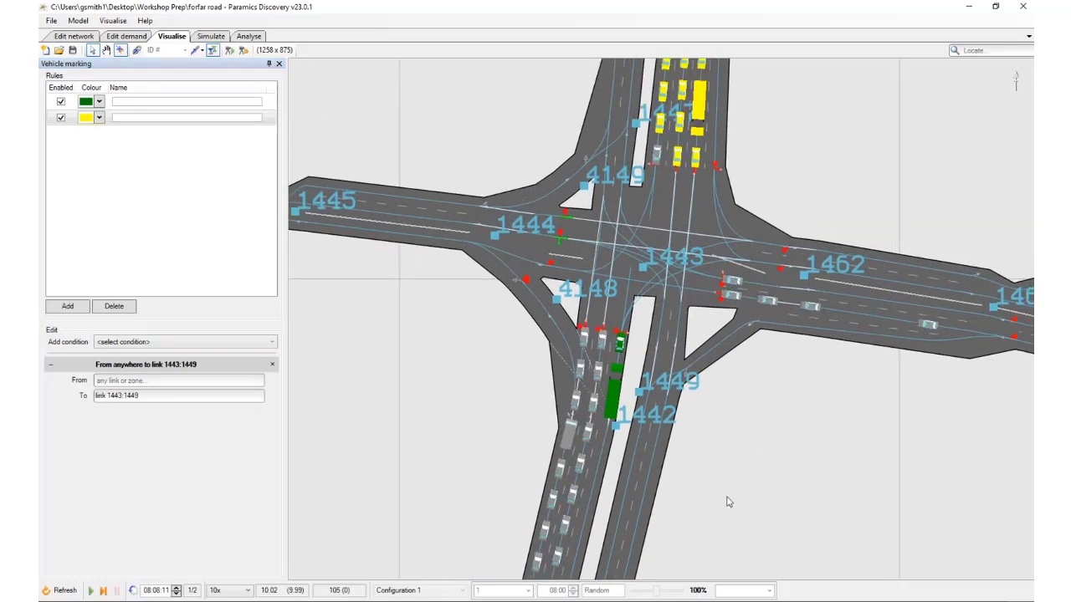
# Add a third vehicle marking rule and colour it red
pyautogui.scroll(-3, 611, 191)
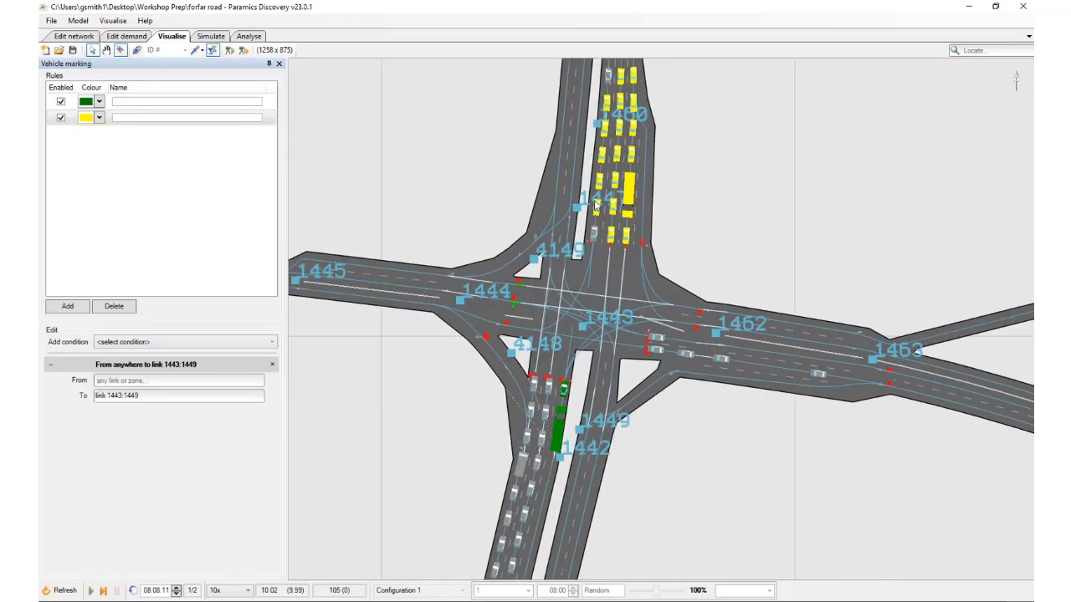
pyautogui.click(67, 306)
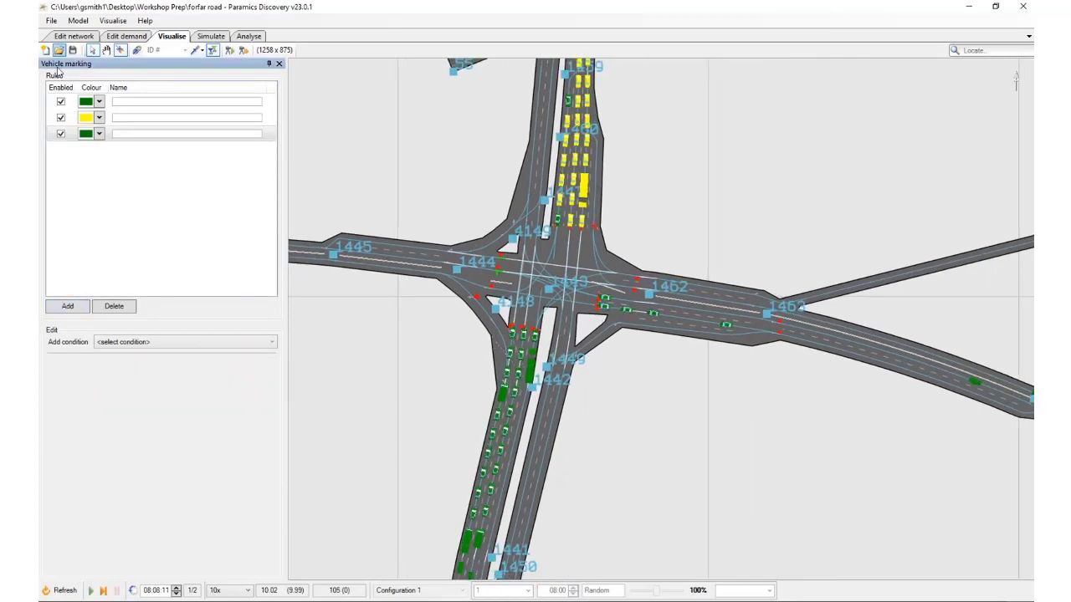
pyautogui.click(99, 134)
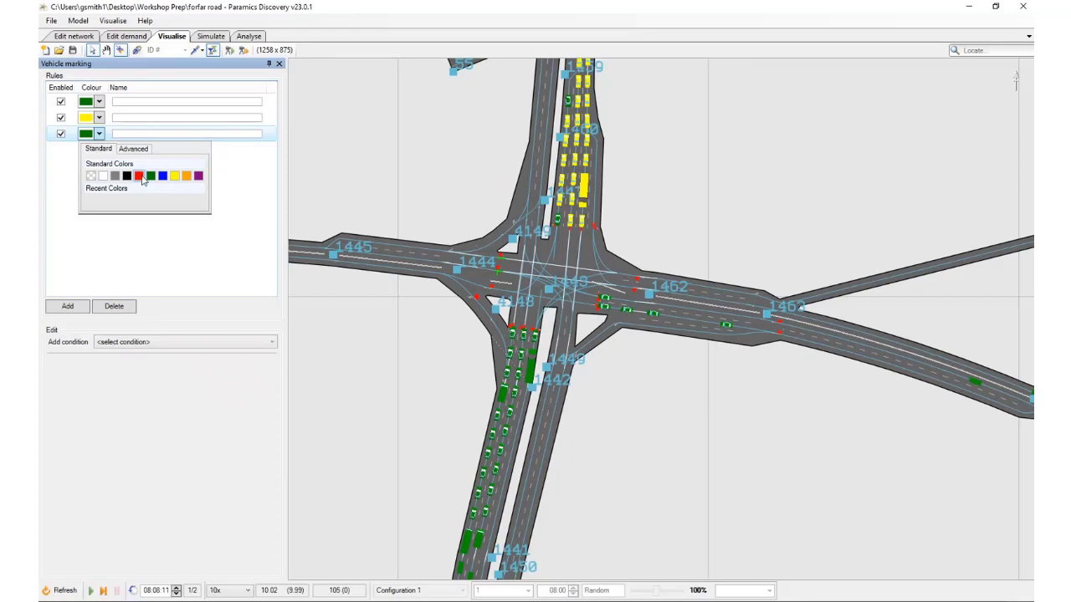
pyautogui.click(138, 176)
pyautogui.scroll(2, 564, 278)
pyautogui.scroll(1, 565, 278)
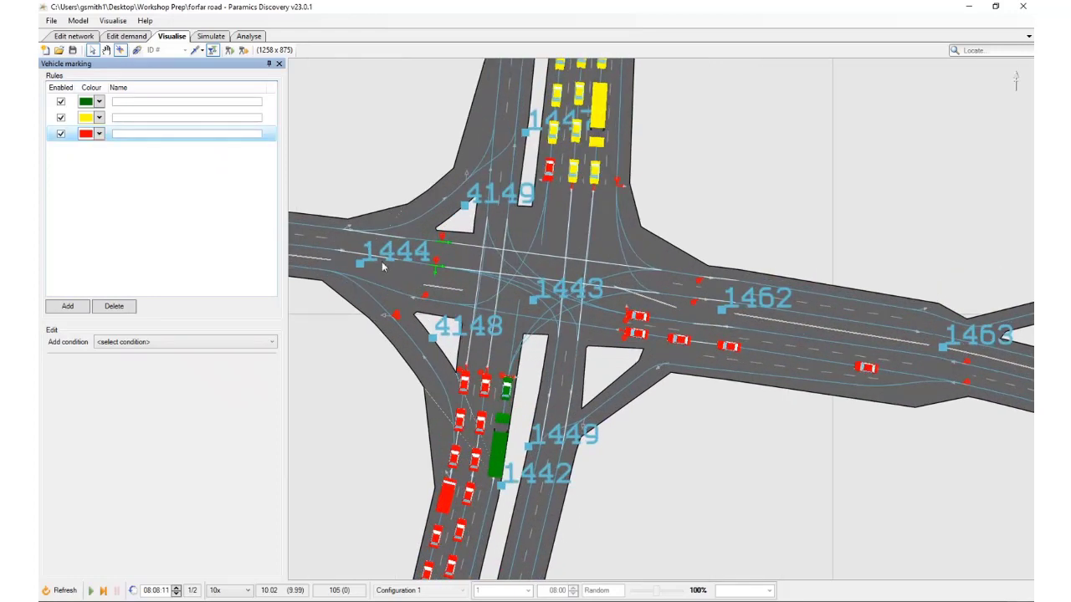
# Add a From -> to condition to the red rule that marks vehicles heading to link 1443:1444
pyautogui.click(184, 341)
pyautogui.click(168, 379)
pyautogui.click(142, 395)
pyautogui.write('14')
pyautogui.write('3:14')
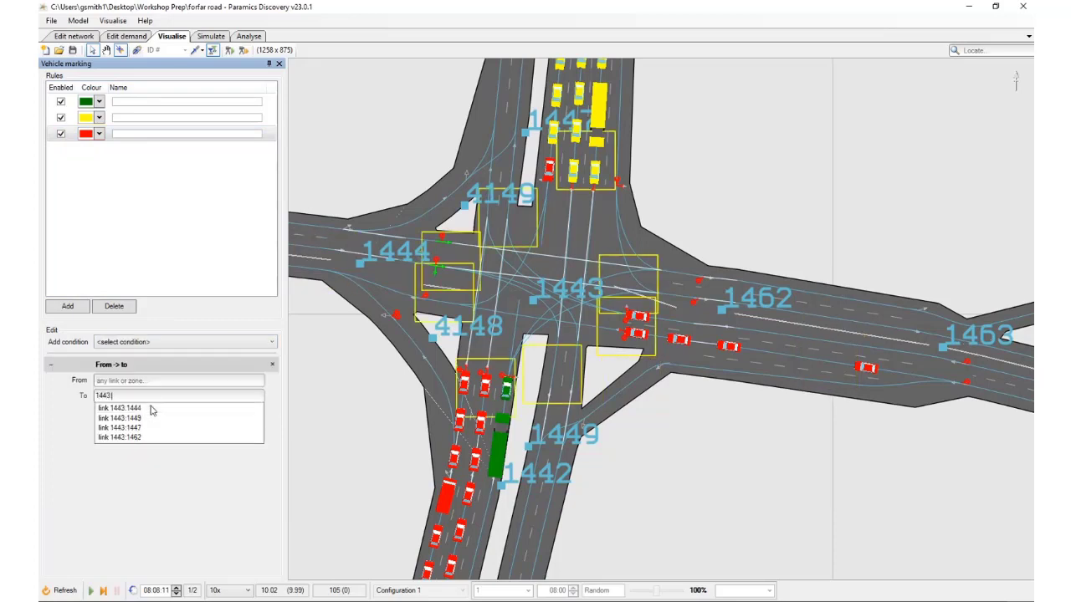
pyautogui.click(151, 410)
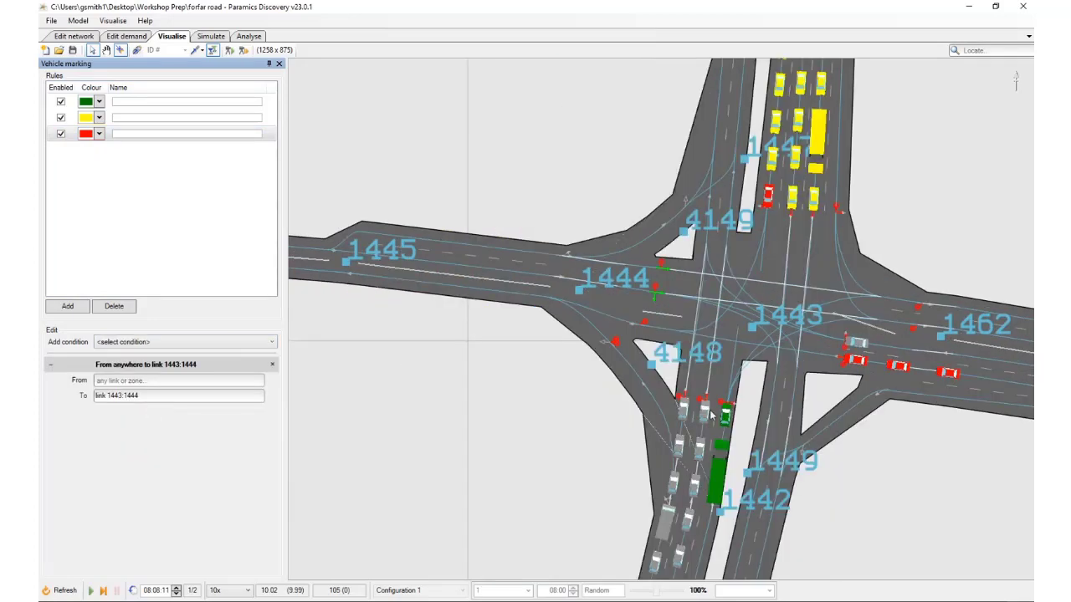
# Examine the colour-marked queues on the northern approach and inspect the details of the yellow car at the westernmost lane's stop line
pyautogui.scroll(-4, 713, 414)
pyautogui.moveTo(724, 286); pyautogui.dragTo(569, 389)
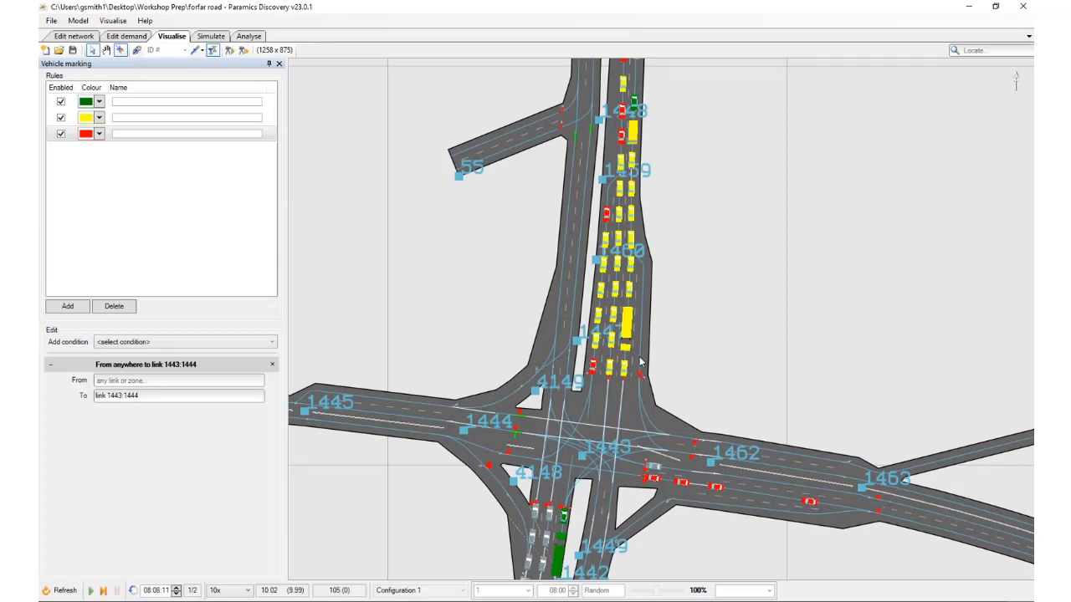
pyautogui.scroll(3, 641, 361)
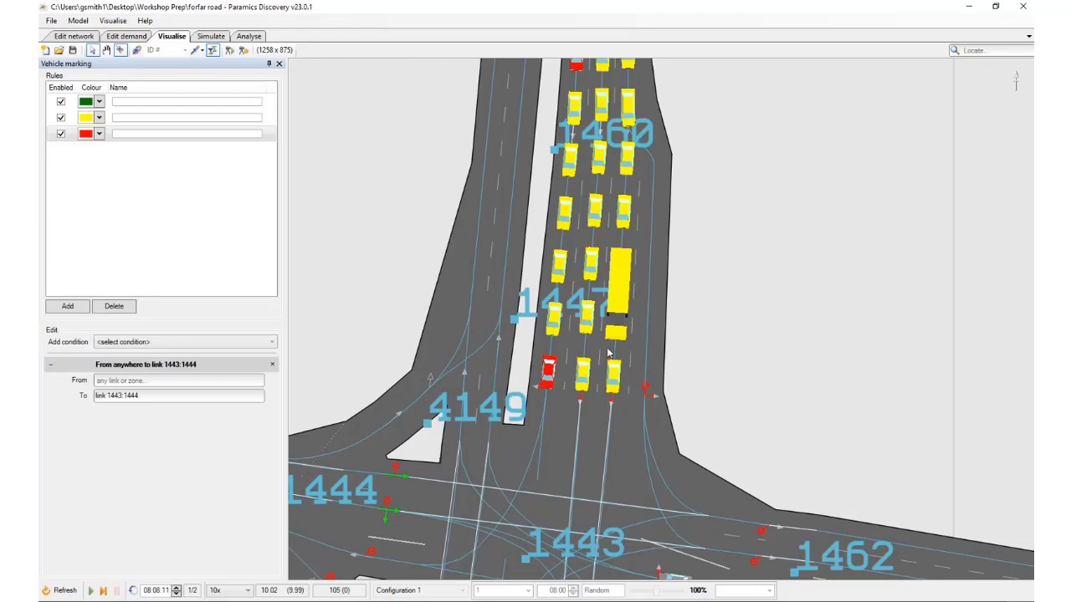
pyautogui.moveTo(728, 340); pyautogui.dragTo(726, 289)
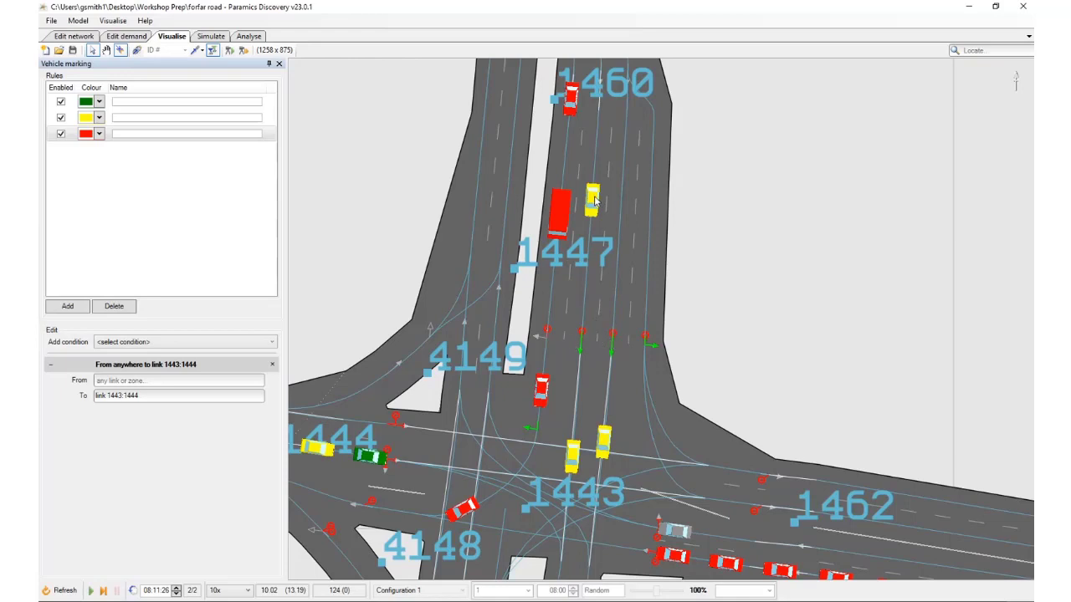
pyautogui.moveTo(595, 201)
pyautogui.moveTo(618, 246); pyautogui.dragTo(609, 304)
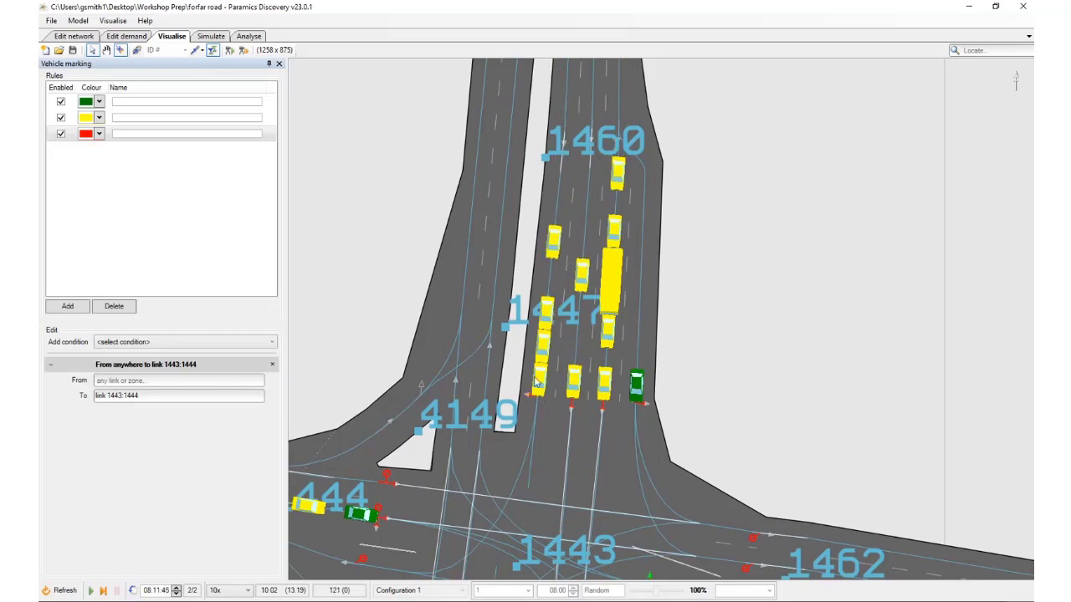
pyautogui.moveTo(563, 328)
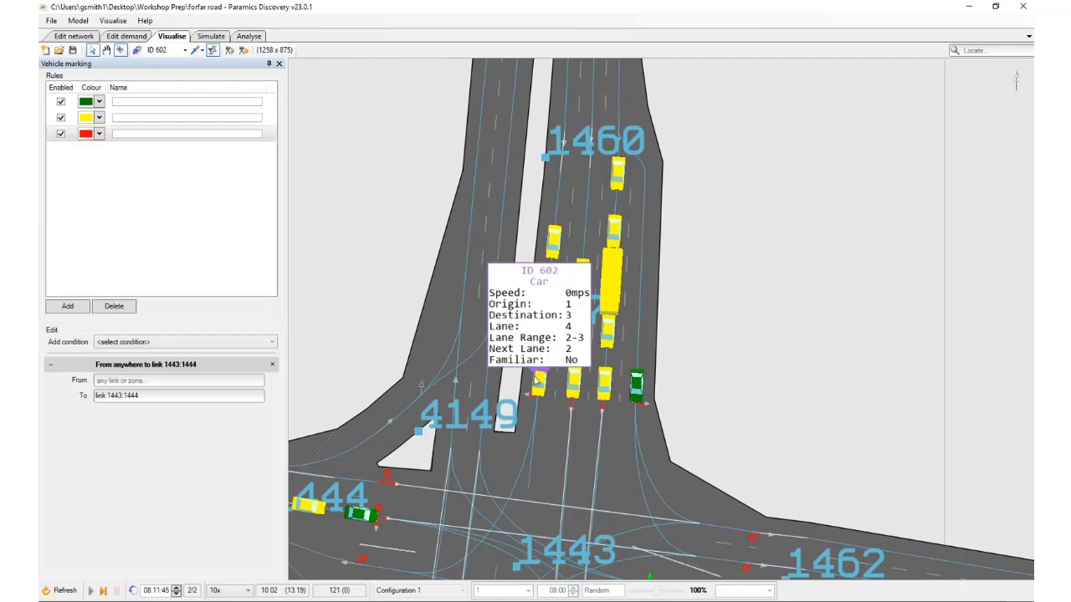
pyautogui.click(541, 384)
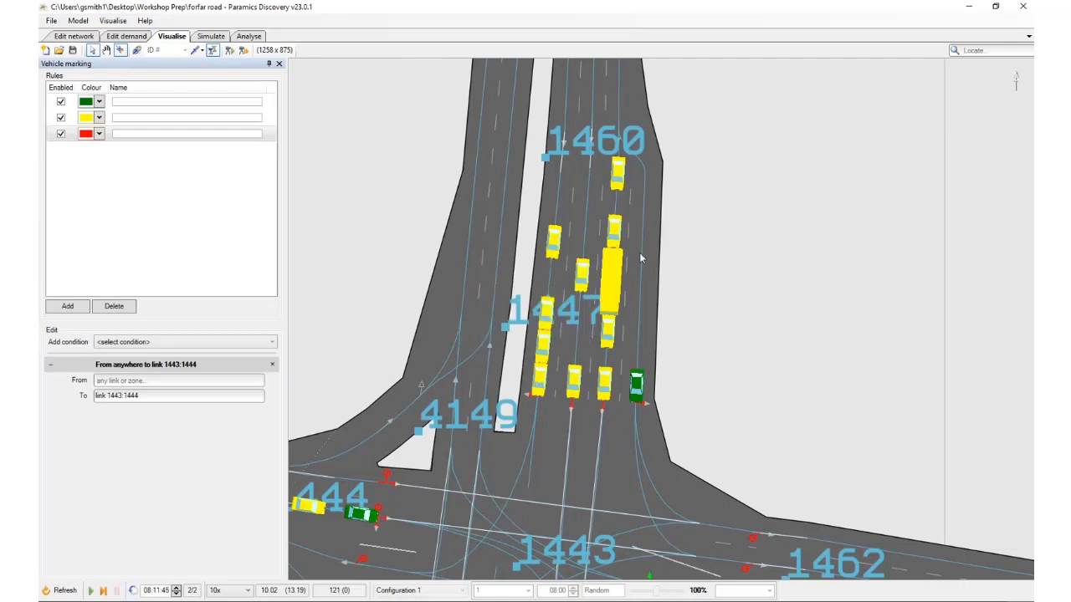
# Follow the northern approach upstream and step the simulation to examine how yellow vehicles choose lanes at node 1459
pyautogui.moveTo(639, 231); pyautogui.dragTo(638, 339)
pyautogui.scroll(-2, 638, 339)
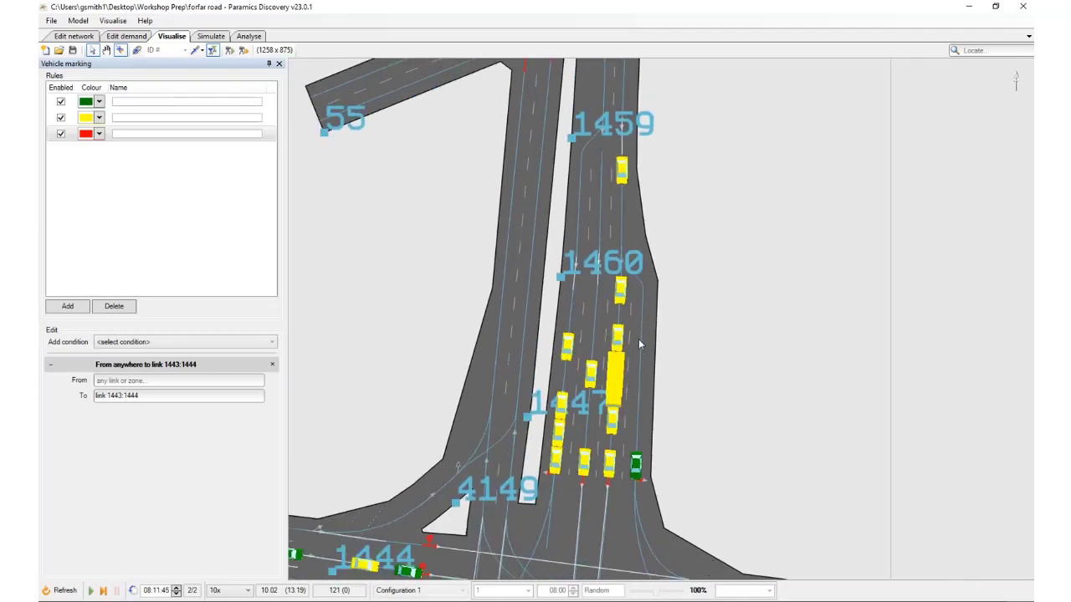
pyautogui.scroll(-2, 639, 339)
pyautogui.moveTo(655, 180); pyautogui.dragTo(641, 325)
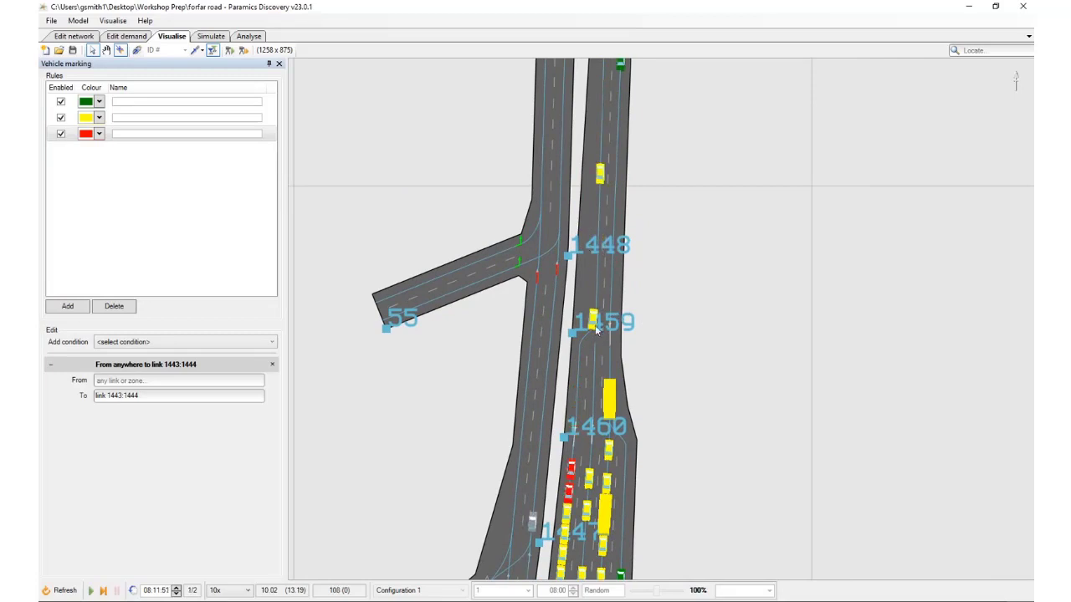
pyautogui.scroll(1, 600, 293)
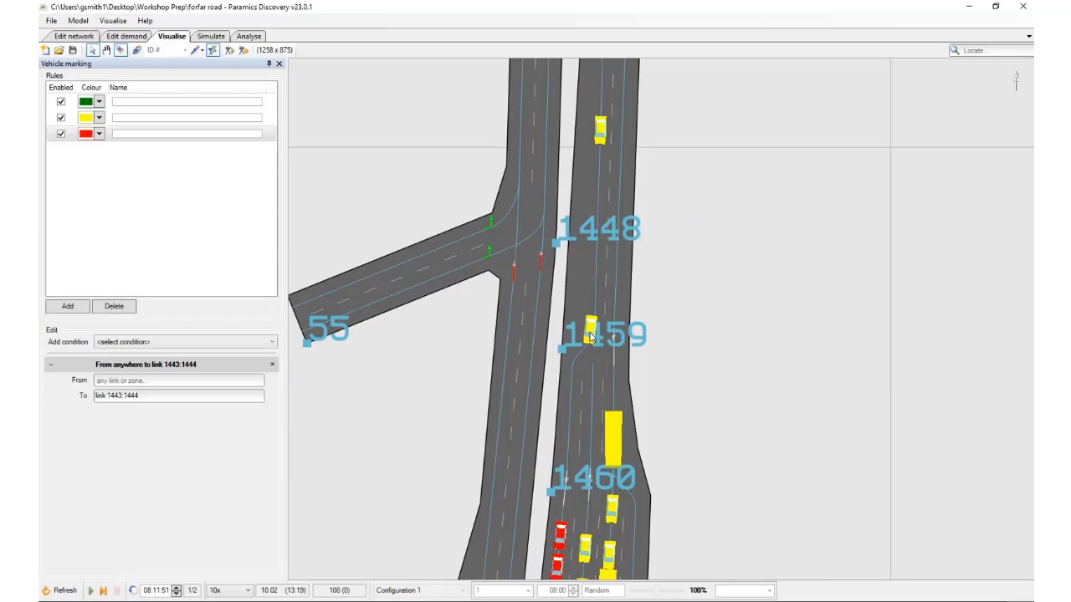
pyautogui.press('space')
pyautogui.press('space')
pyautogui.press('space')
pyautogui.press('space')
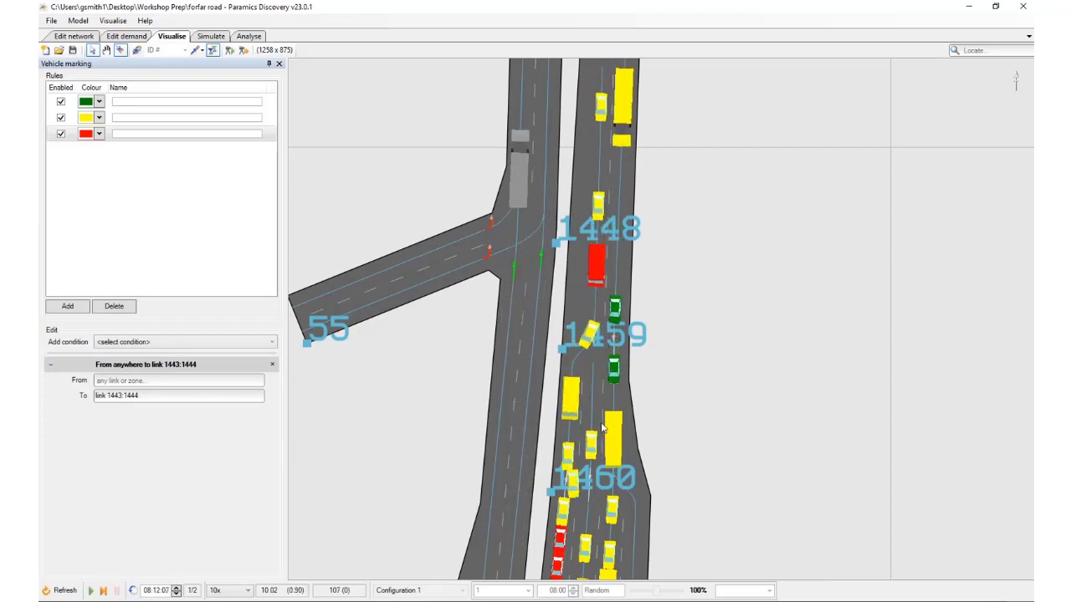
# Enable Wide end on the two-lane southbound link from node 1461 to node 1459 in the network's link properties
pyautogui.scroll(3, 595, 358)
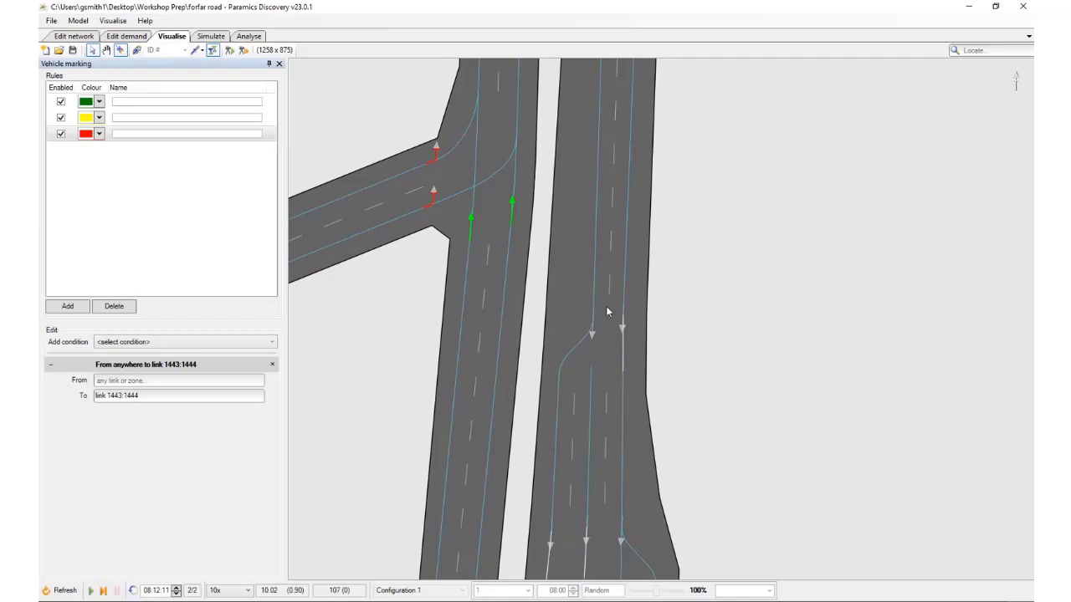
pyautogui.scroll(-5, 592, 344)
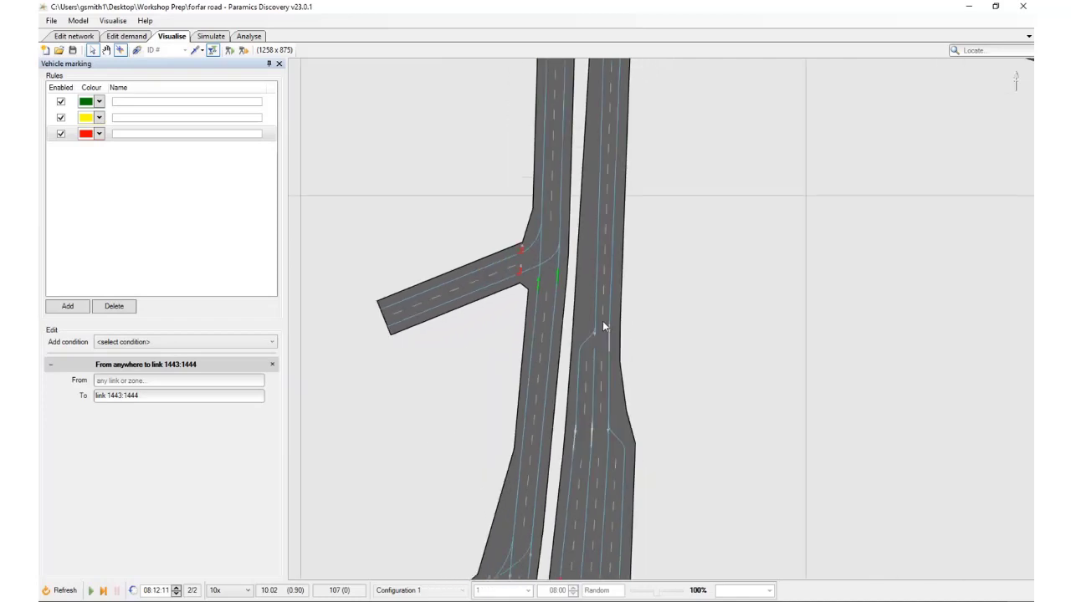
pyautogui.scroll(-3, 600, 315)
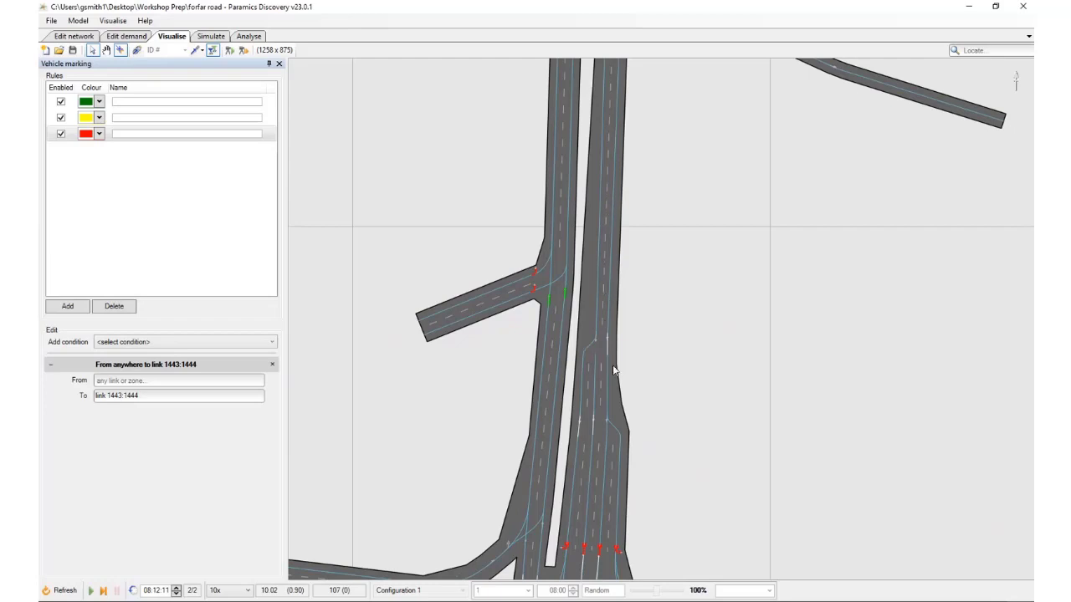
pyautogui.scroll(3, 618, 352)
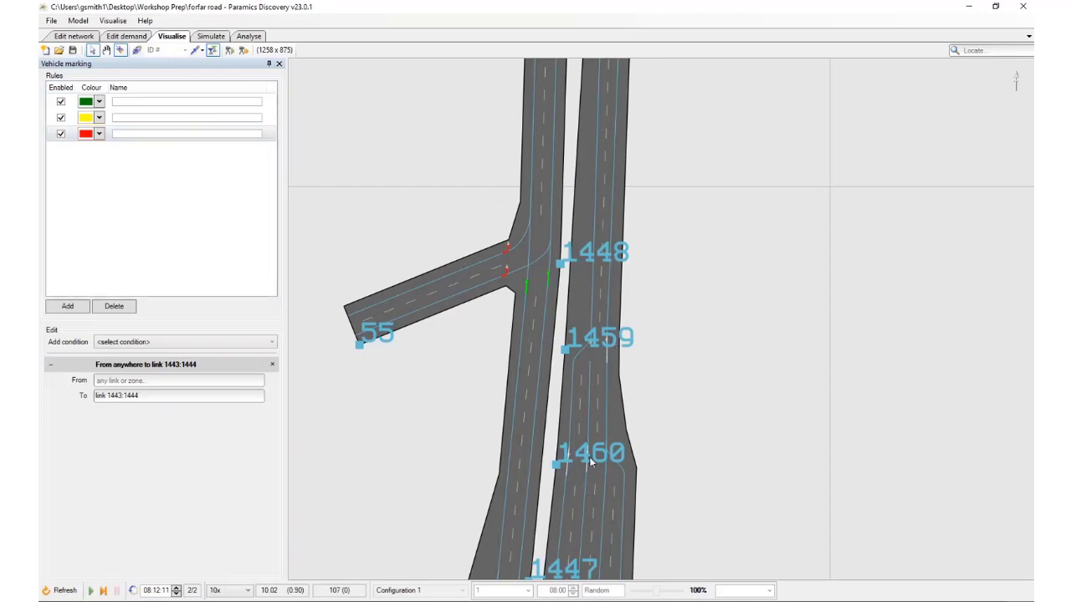
pyautogui.click(80, 37)
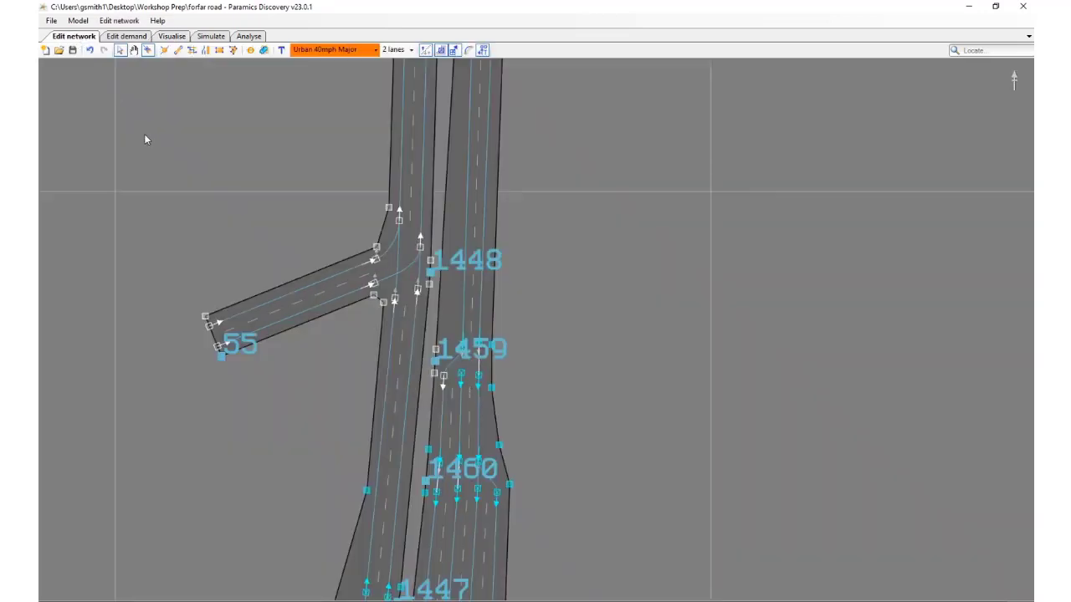
pyautogui.click(468, 286)
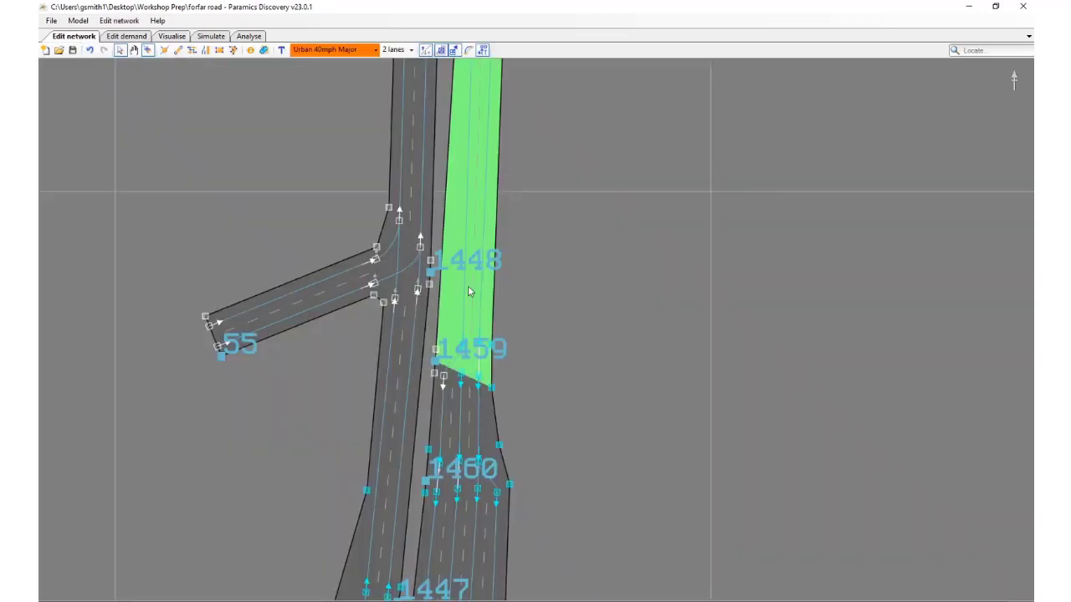
pyautogui.rightClick(468, 285)
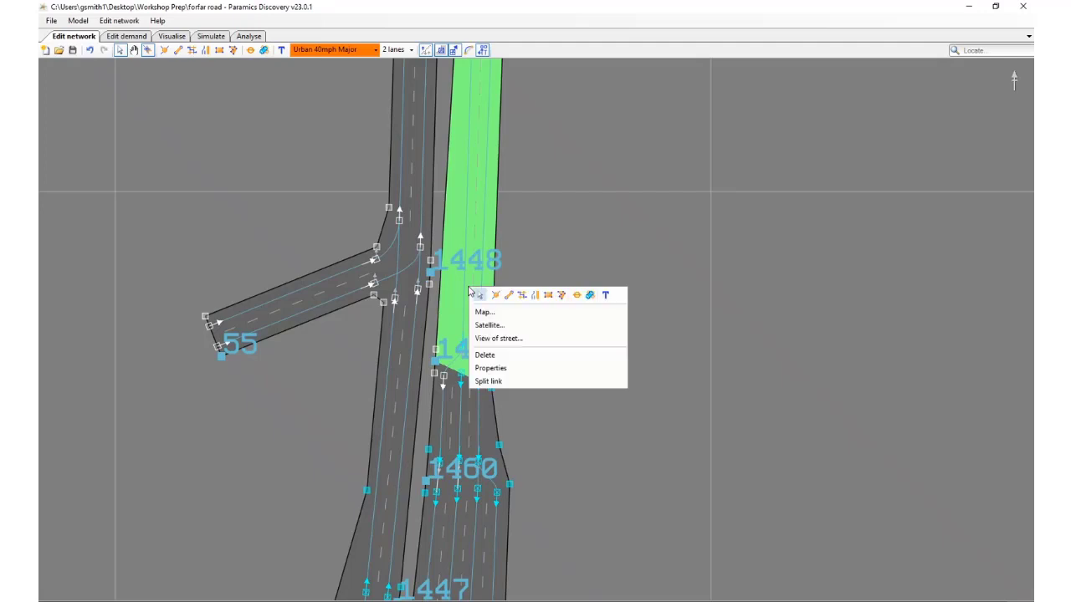
pyautogui.click(522, 368)
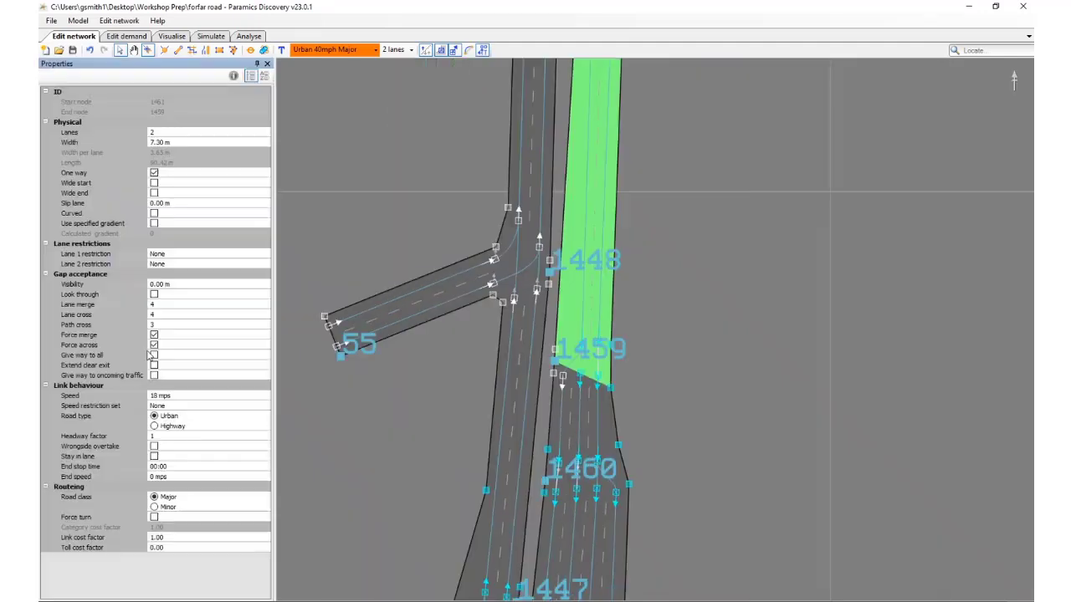
pyautogui.click(154, 193)
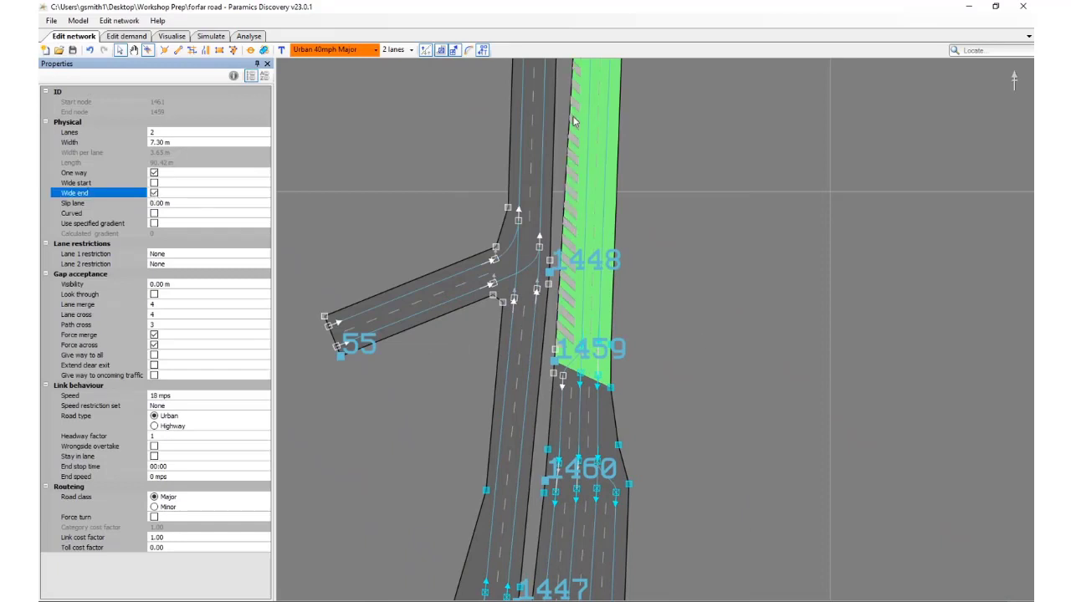
pyautogui.click(651, 284)
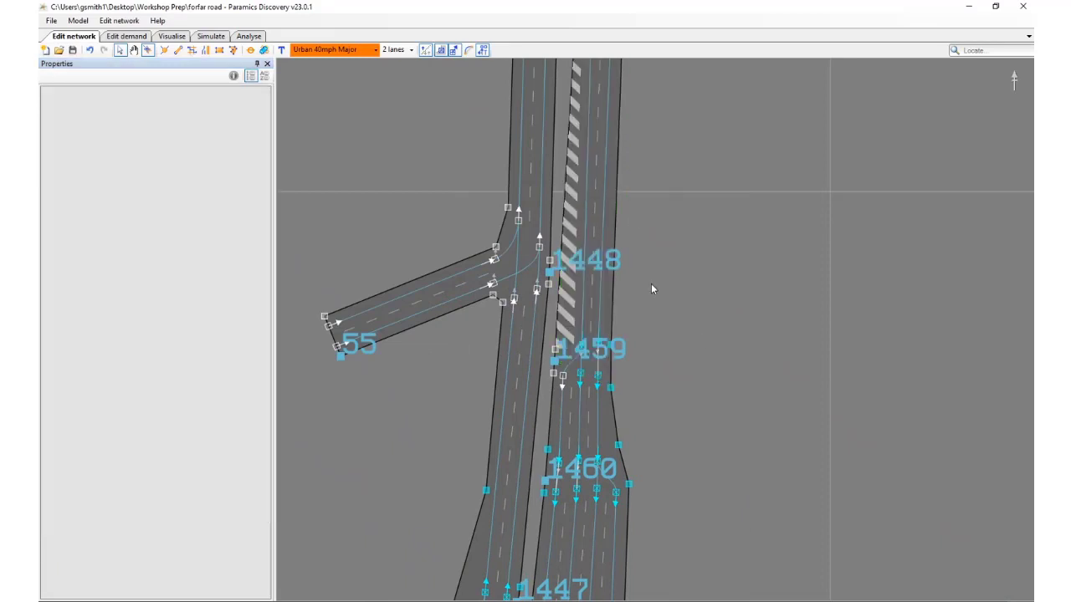
# Refresh the visualised simulation with the edited network, run it from 08:00:00 and pause it at 08:01:23
pyautogui.scroll(-2, 649, 285)
pyautogui.click(173, 36)
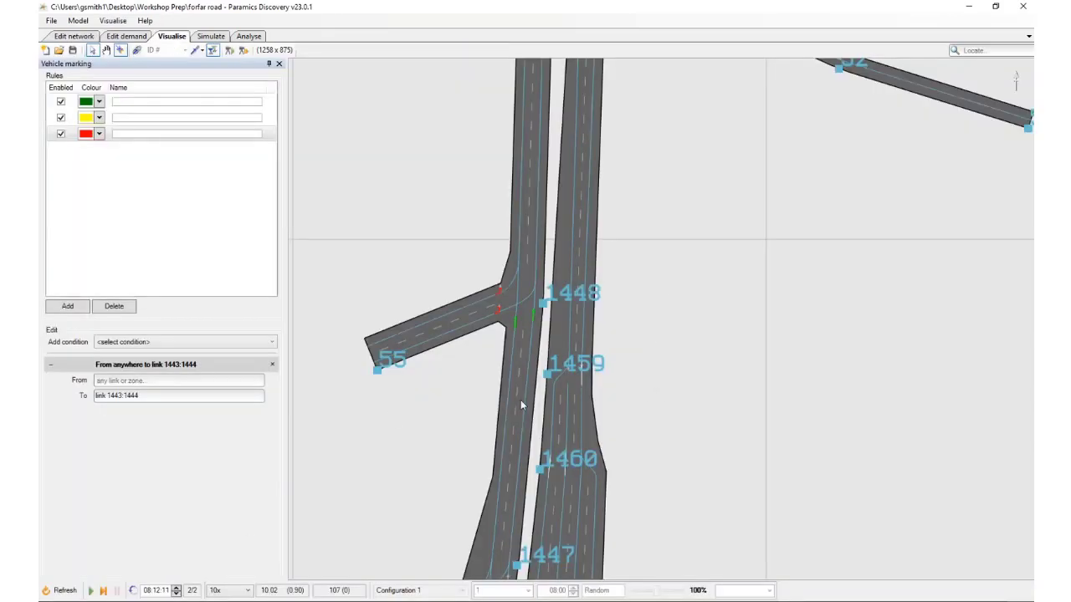
pyautogui.click(60, 591)
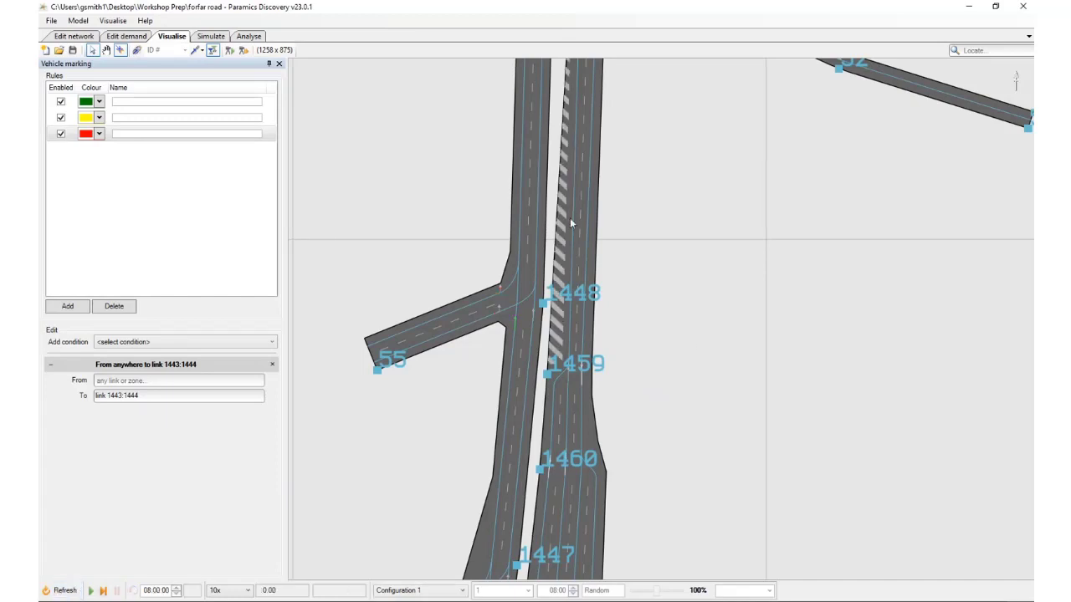
pyautogui.moveTo(639, 313); pyautogui.dragTo(617, 327)
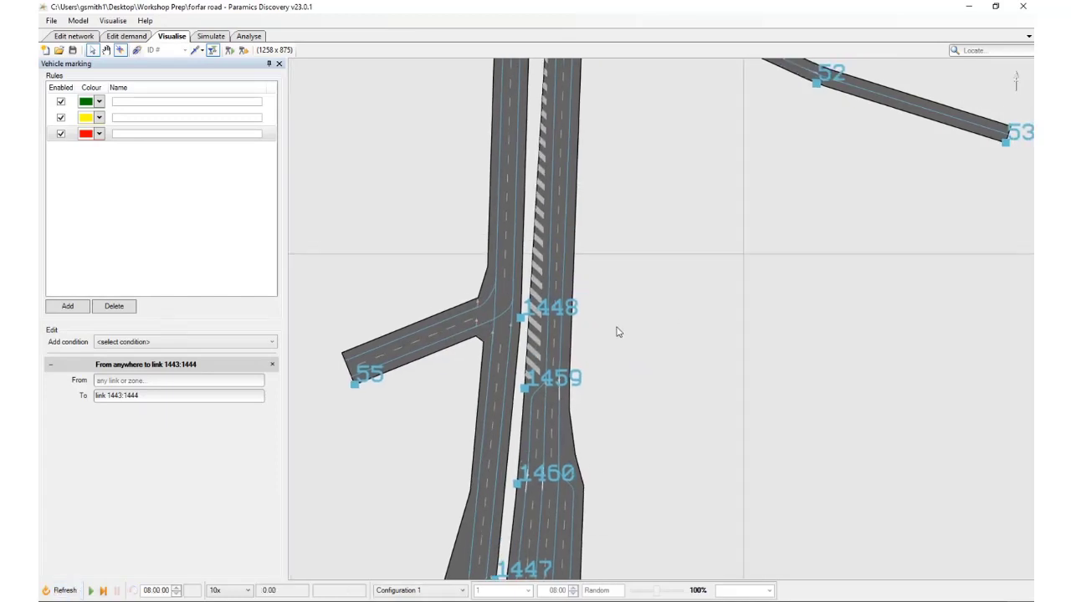
pyautogui.press('space')
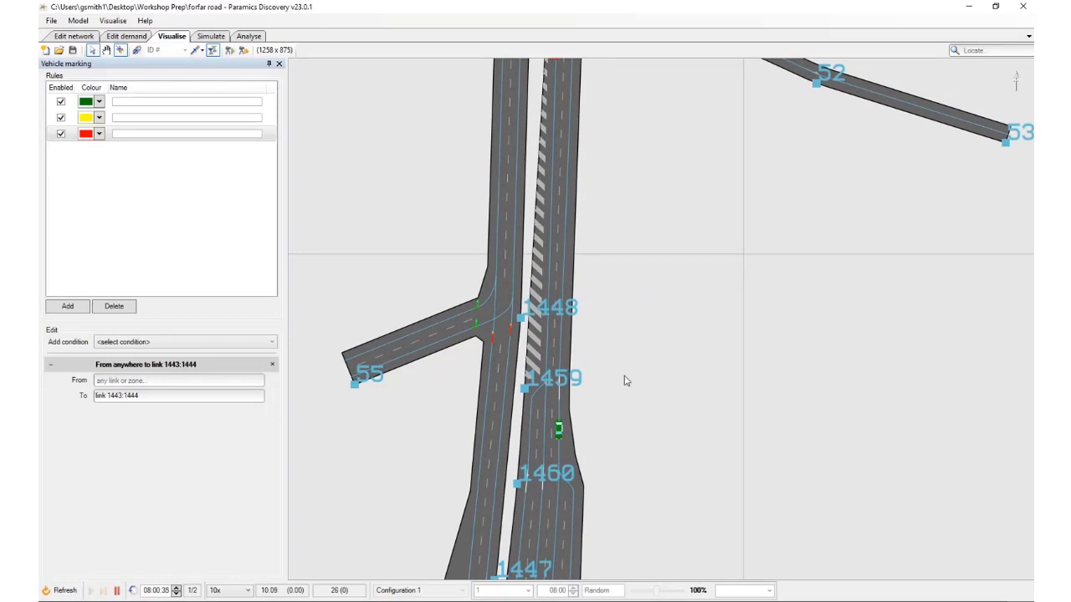
pyautogui.press('space')
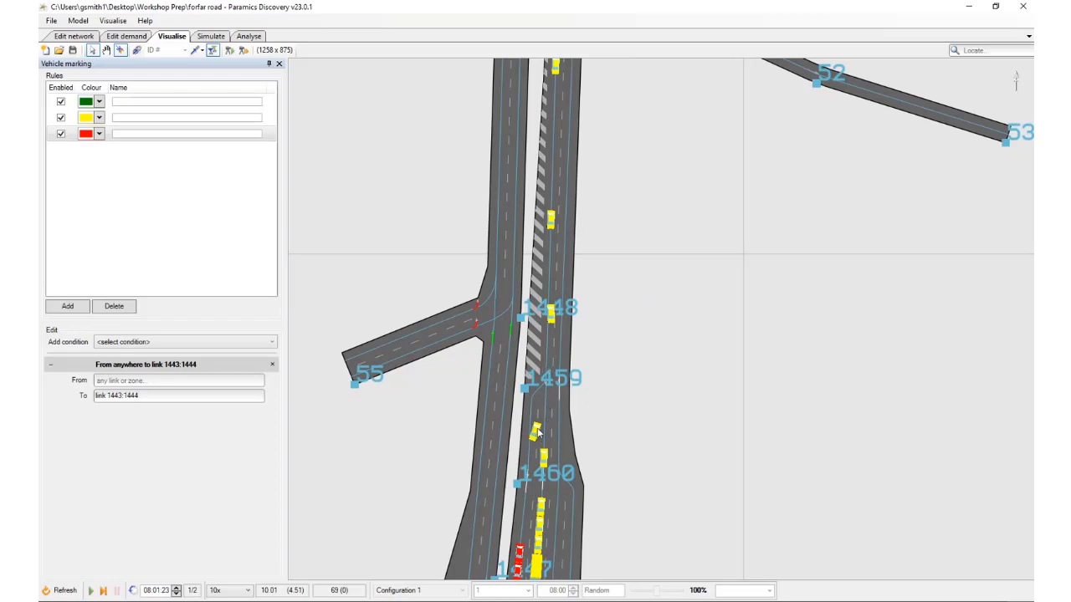
# Inspect the details of the yellow car changing lanes just north of node 1460 and compare the queues down to the junction
pyautogui.moveTo(537, 434)
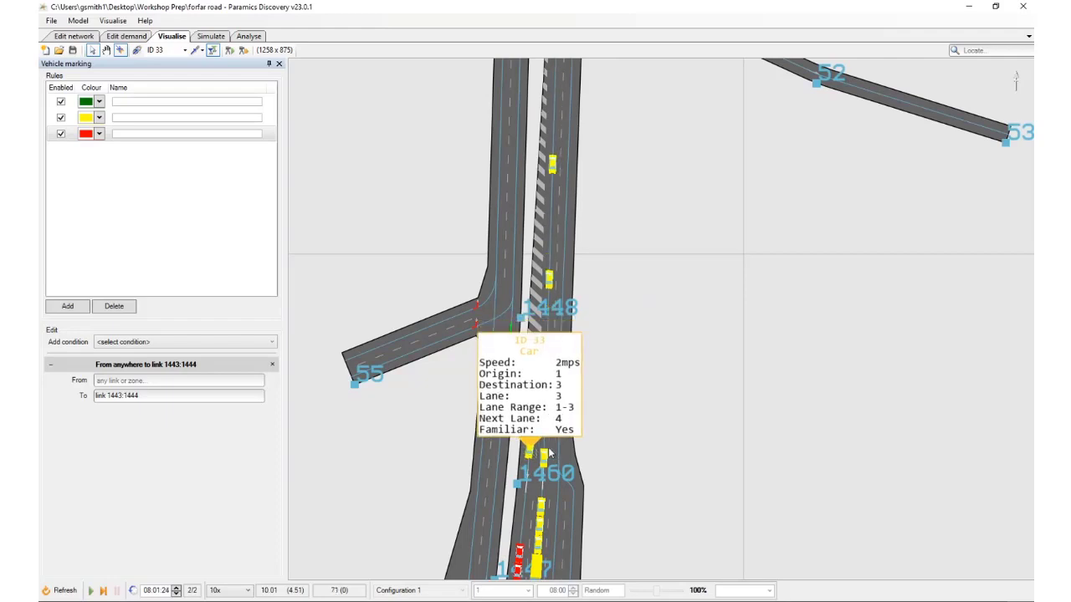
pyautogui.scroll(-1, 548, 512)
pyautogui.moveTo(548, 574); pyautogui.dragTo(547, 437)
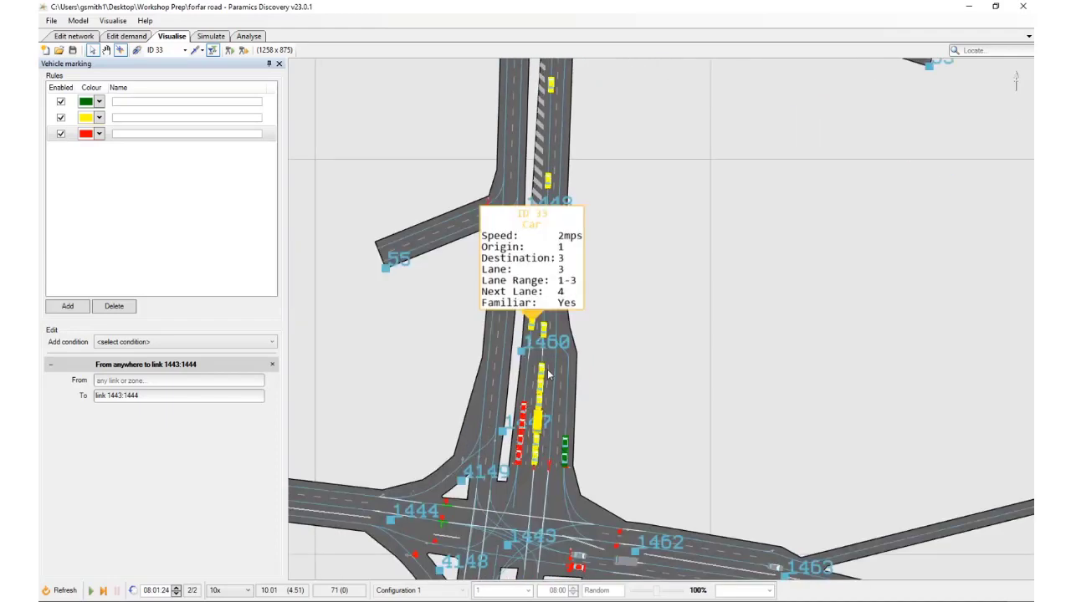
pyautogui.moveTo(548, 272); pyautogui.dragTo(542, 374)
pyautogui.scroll(2, 543, 373)
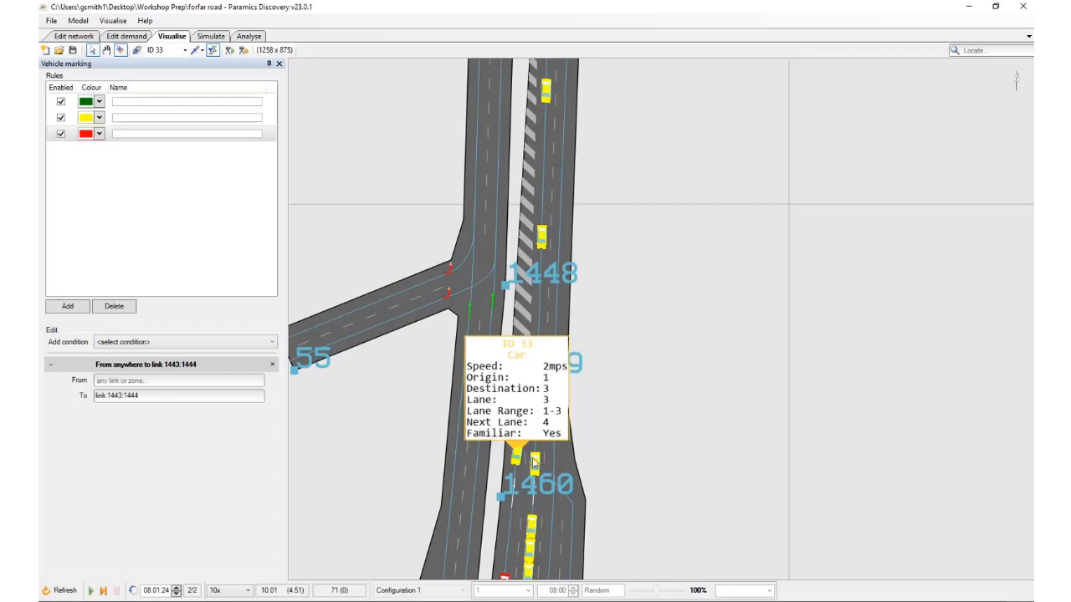
# Step the simulation forward to 08:01:59 to examine lane choice between nodes 1459 and 1460
pyautogui.press('space')
pyautogui.press('space')
pyautogui.press('space')
pyautogui.press('space')
pyautogui.press('space')
pyautogui.press('space')
pyautogui.press('space')
pyautogui.press('space')
pyautogui.press('space')
pyautogui.press('space')
pyautogui.press('space')
pyautogui.press('space')
pyautogui.press('space')
pyautogui.press('space')
pyautogui.press('space')
pyautogui.press('space')
pyautogui.press('space')
pyautogui.press('space')
pyautogui.press('space')
pyautogui.press('space')
pyautogui.press('space')
pyautogui.press('space')
pyautogui.press('space')
pyautogui.press('space')
pyautogui.press('space')
pyautogui.press('space')
pyautogui.press('space')
pyautogui.press('space')
pyautogui.press('space')
pyautogui.press('space')
pyautogui.press('space')
pyautogui.press('space')
pyautogui.press('space')
pyautogui.press('space')
pyautogui.press('space')
pyautogui.press('space')
pyautogui.press('space')
pyautogui.press('space')
pyautogui.press('space')
pyautogui.press('space')
pyautogui.press('space')
pyautogui.press('space')
pyautogui.press('space')
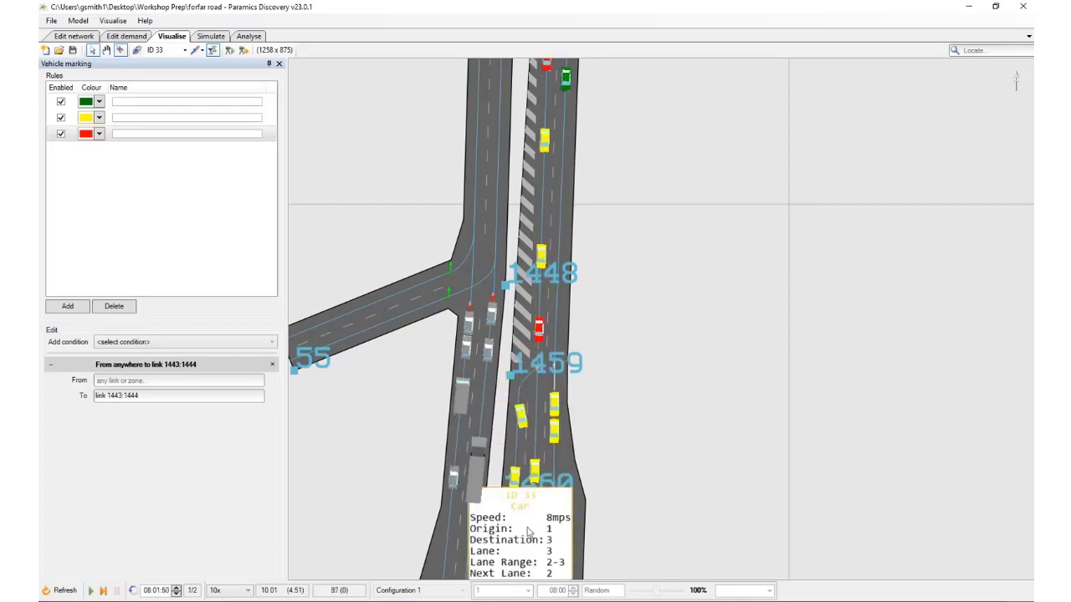
pyautogui.press('space')
pyautogui.press('space')
pyautogui.press('space')
pyautogui.press('space')
pyautogui.press('space')
pyautogui.press('space')
pyautogui.press('space')
pyautogui.press('space')
pyautogui.press('space')
pyautogui.press('space')
pyautogui.press('space')
pyautogui.press('space')
pyautogui.press('space')
pyautogui.press('space')
pyautogui.press('space')
pyautogui.press('space')
pyautogui.press('space')
pyautogui.press('space')
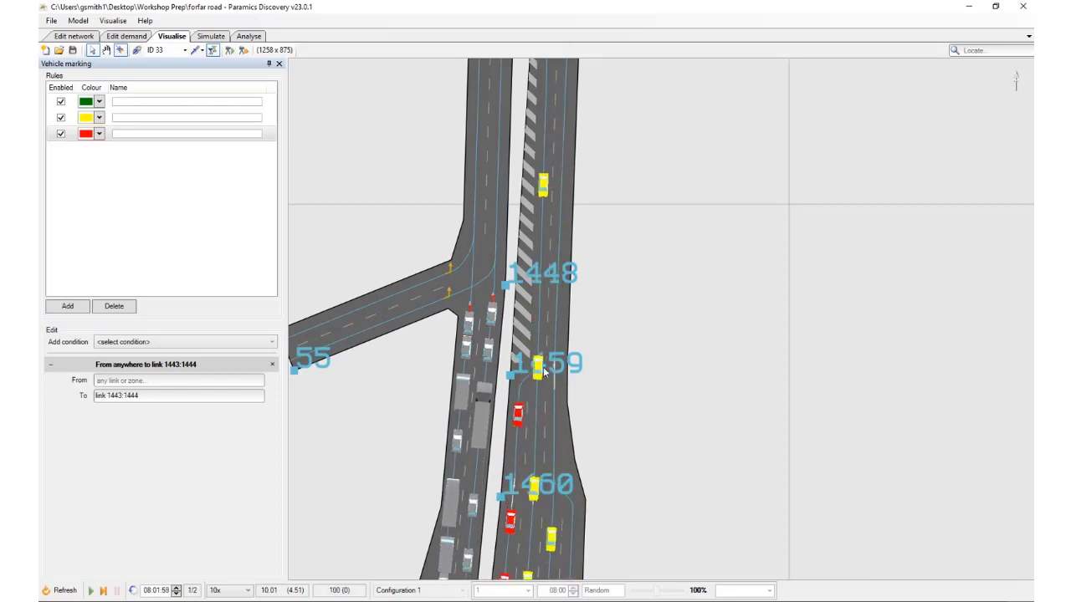
# Inspect the details of the yellow car at node 1459 and step the simulation to 08:02:01 to examine its lane choice towards the junction
pyautogui.click(539, 371)
pyautogui.press('space')
pyautogui.press('space')
pyautogui.press('space')
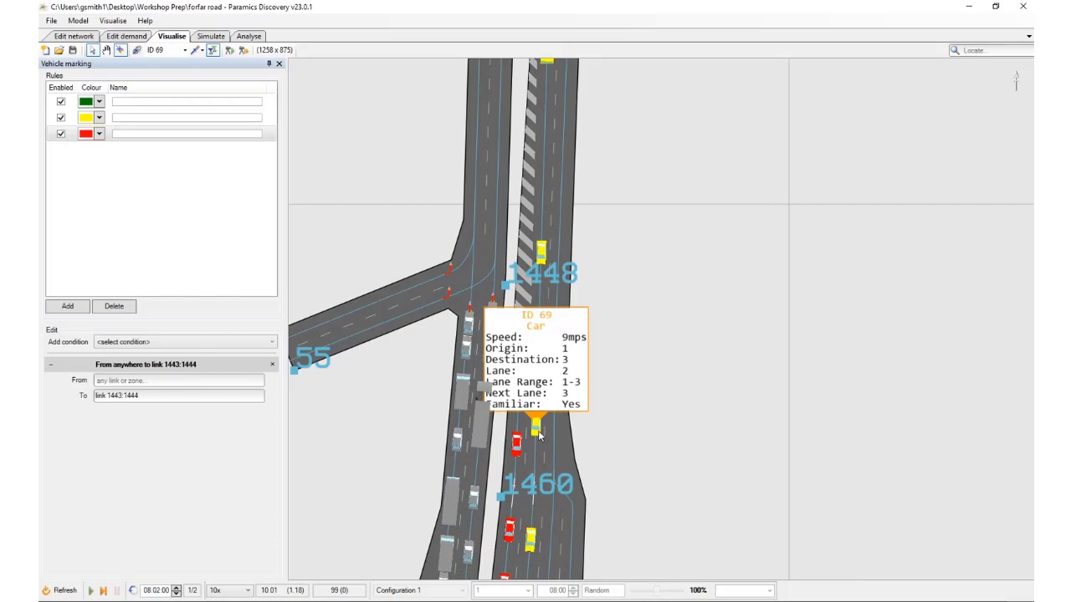
pyautogui.press('space')
pyautogui.press('space')
pyautogui.press('space')
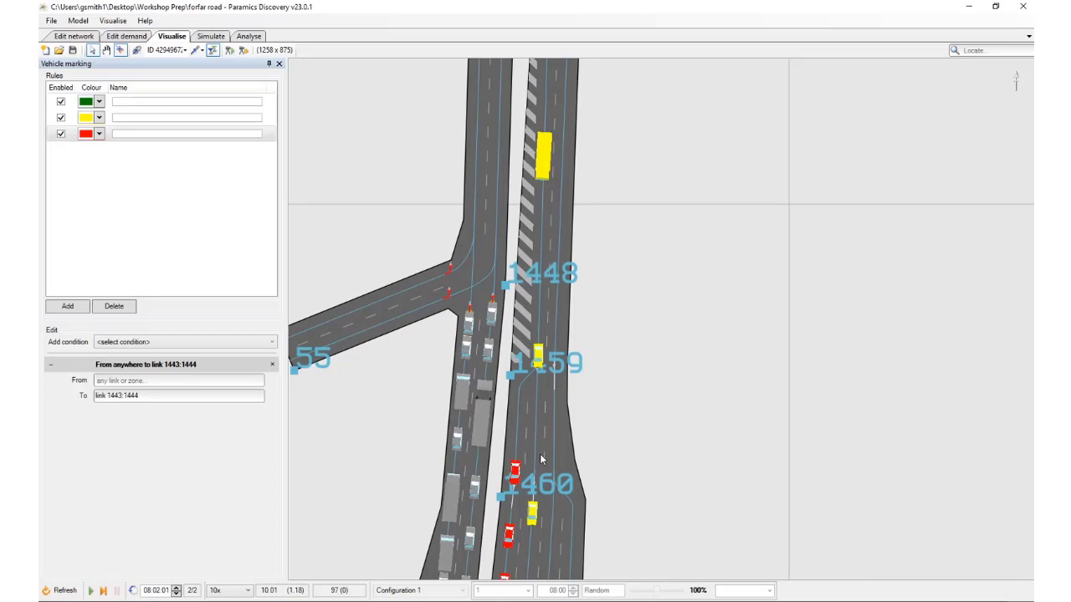
pyautogui.moveTo(666, 351); pyautogui.dragTo(590, 174)
pyautogui.scroll(-2, 591, 174)
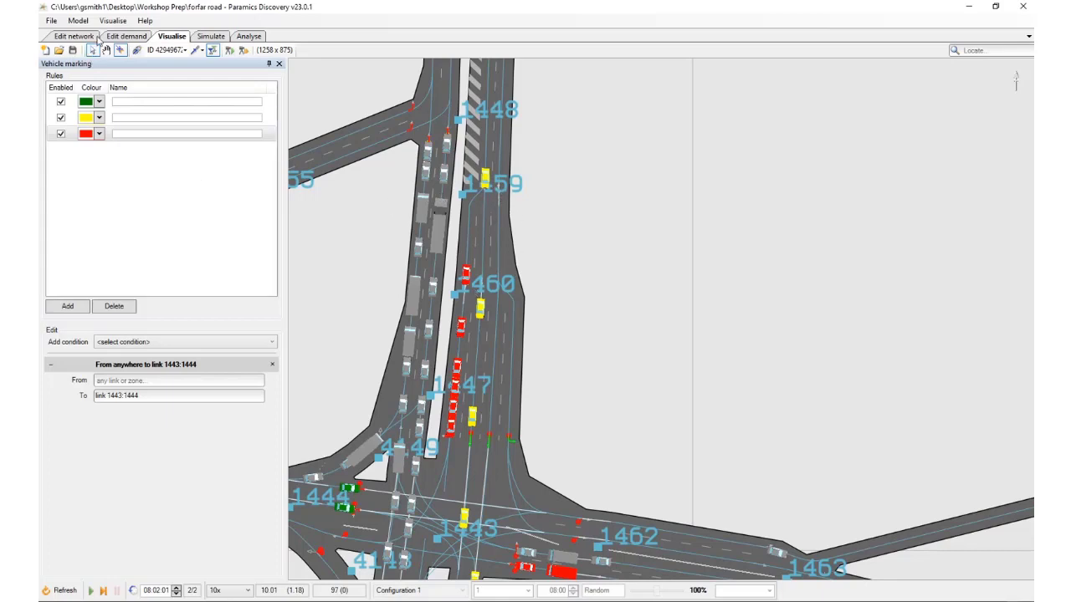
# Open the model's hazard overrides and add a new override entry
pyautogui.click(112, 21)
pyautogui.moveTo(78, 21)
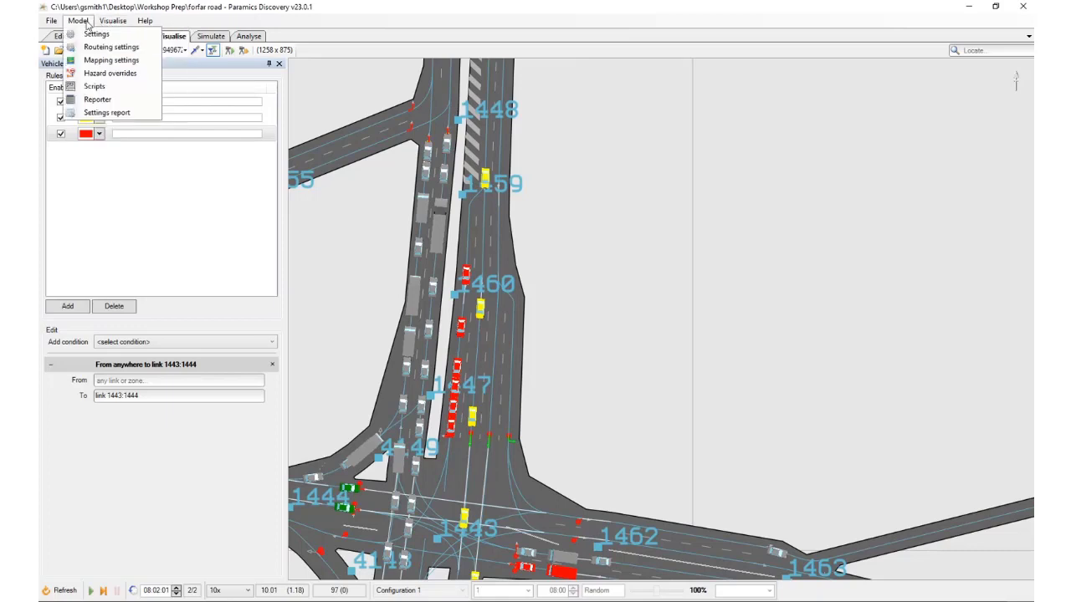
pyautogui.click(114, 73)
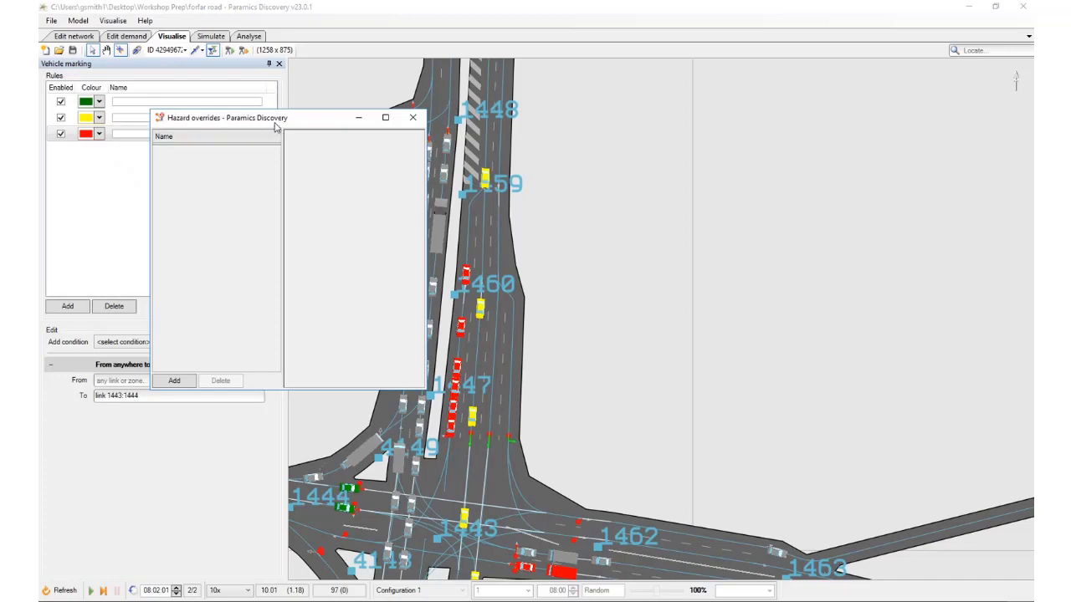
pyautogui.moveTo(275, 126); pyautogui.dragTo(218, 129)
pyautogui.click(117, 383)
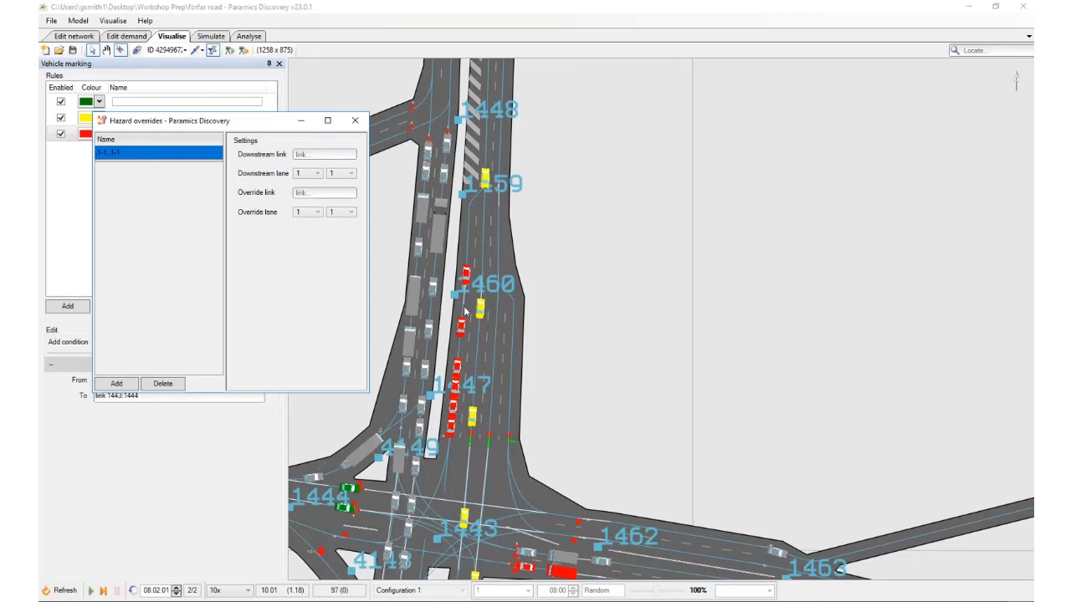
# Set the new override's downstream link to 1460:1443 and its downstream lanes to 2–3
pyautogui.click(318, 156)
pyautogui.write('1460')
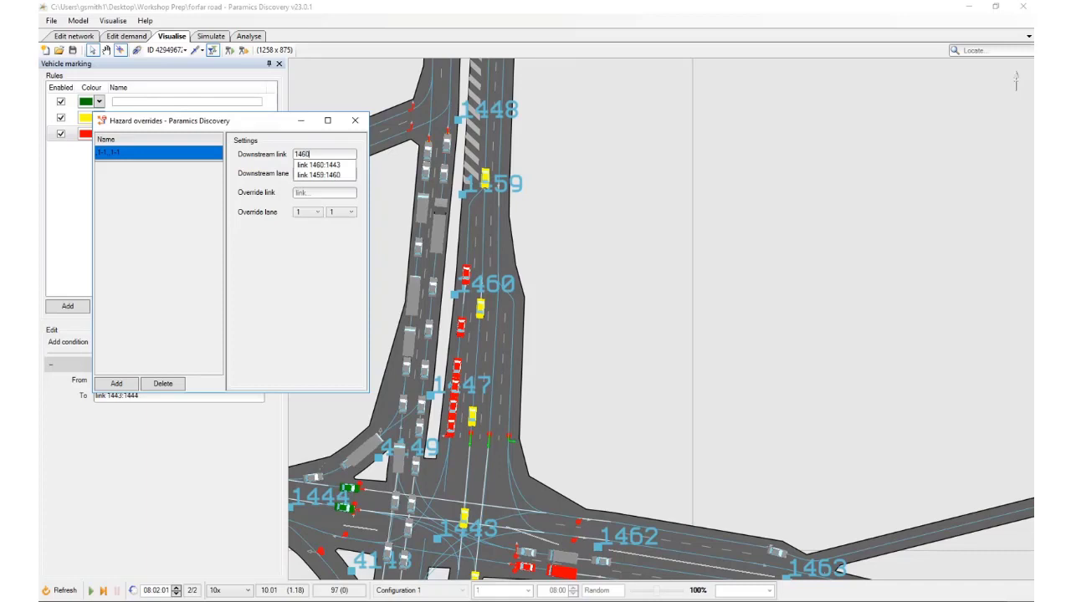
pyautogui.click(329, 169)
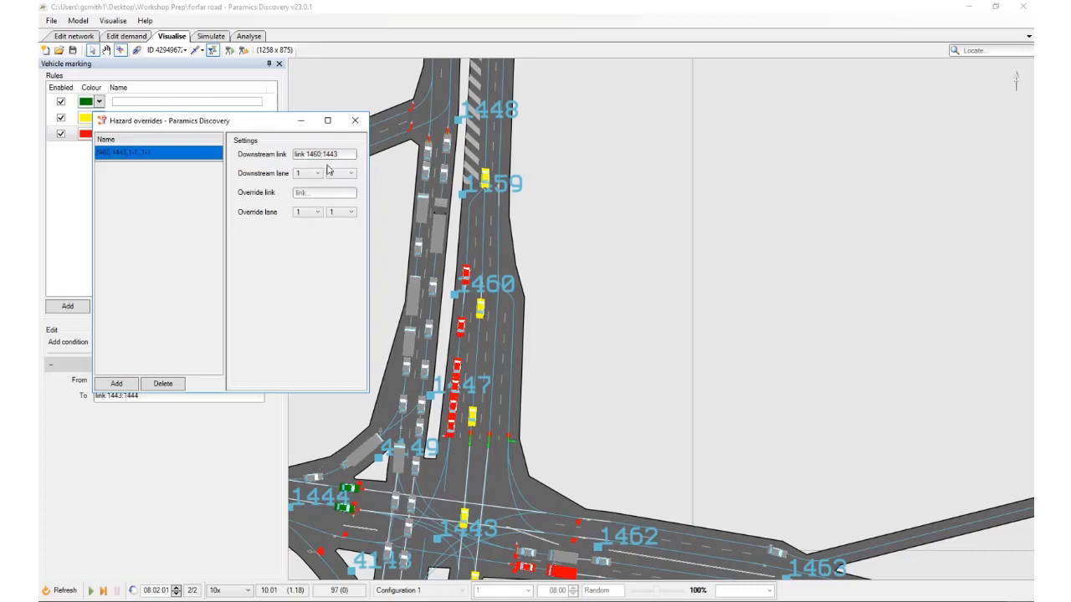
pyautogui.click(309, 175)
pyautogui.click(313, 189)
pyautogui.click(342, 173)
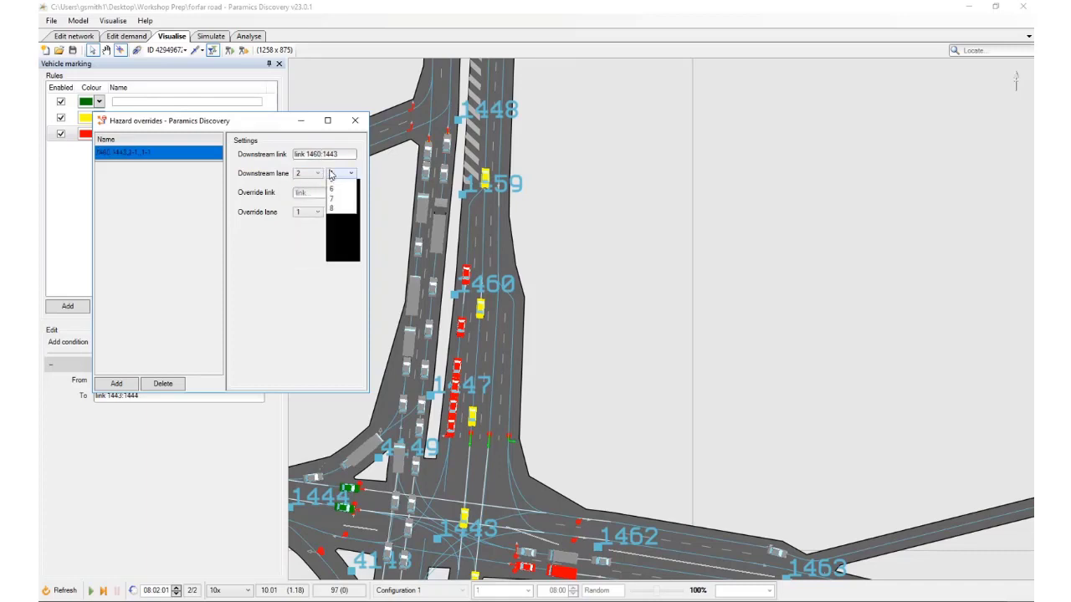
pyautogui.click(343, 207)
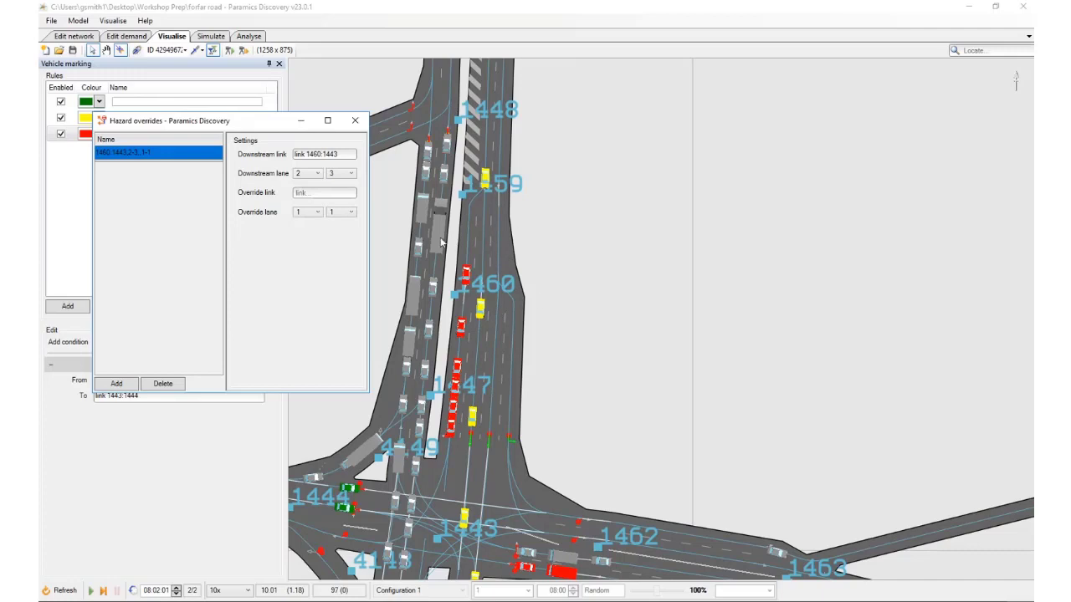
# Set the override link to 1459:1460 and its override lanes to 1–2
pyautogui.click(320, 192)
pyautogui.write('14')
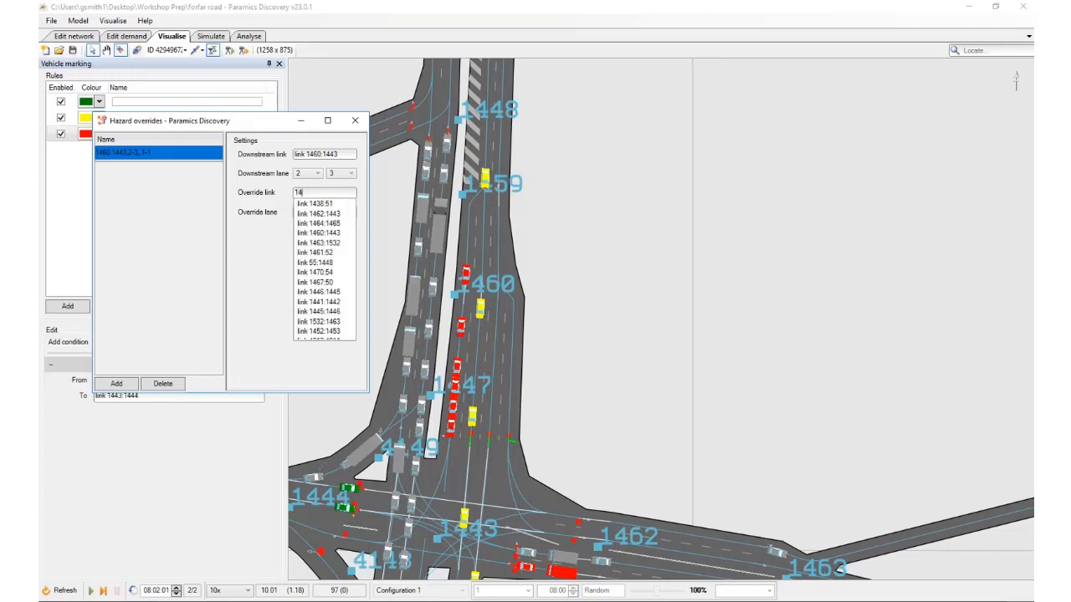
pyautogui.write('59:')
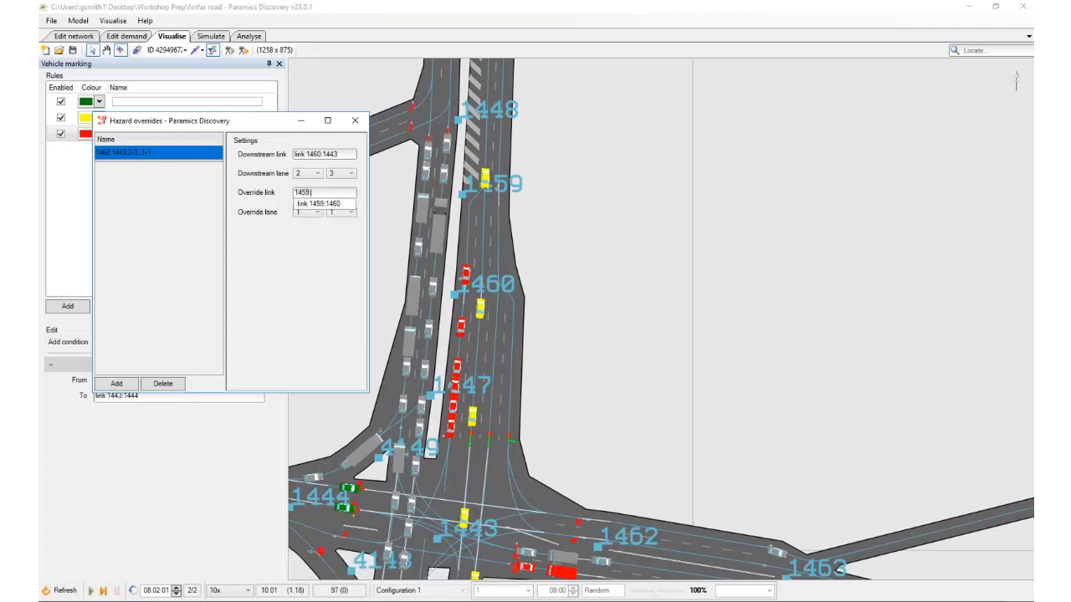
pyautogui.write('1460')
pyautogui.click(322, 204)
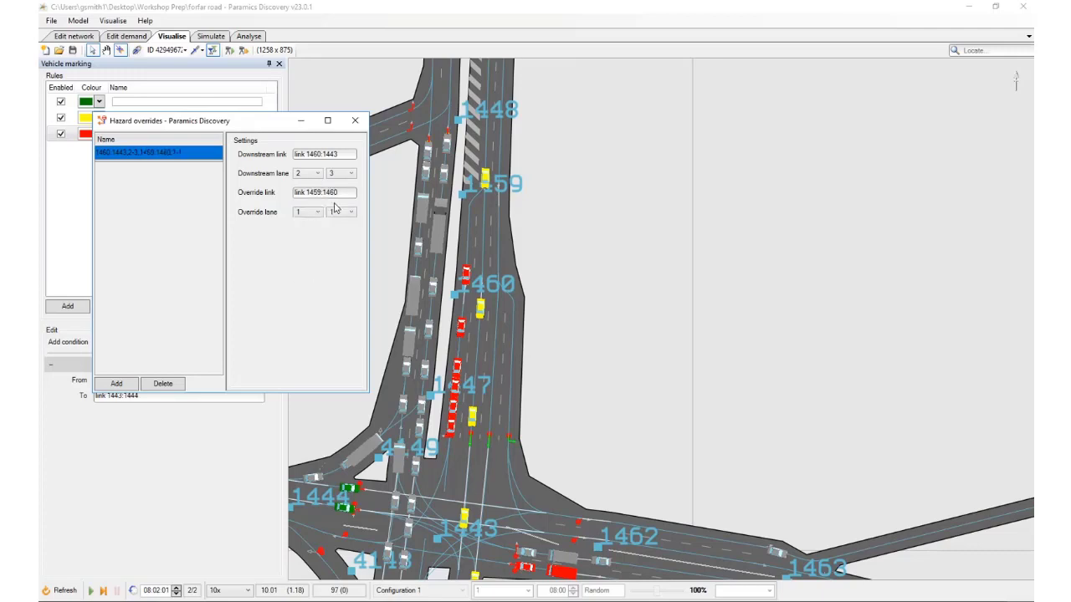
pyautogui.click(342, 212)
pyautogui.click(339, 228)
# Refresh the simulation with the hazard override and run it to 08:01:11 to examine lane use between nodes 1461 and 1460
pyautogui.moveTo(540, 251); pyautogui.dragTo(533, 270)
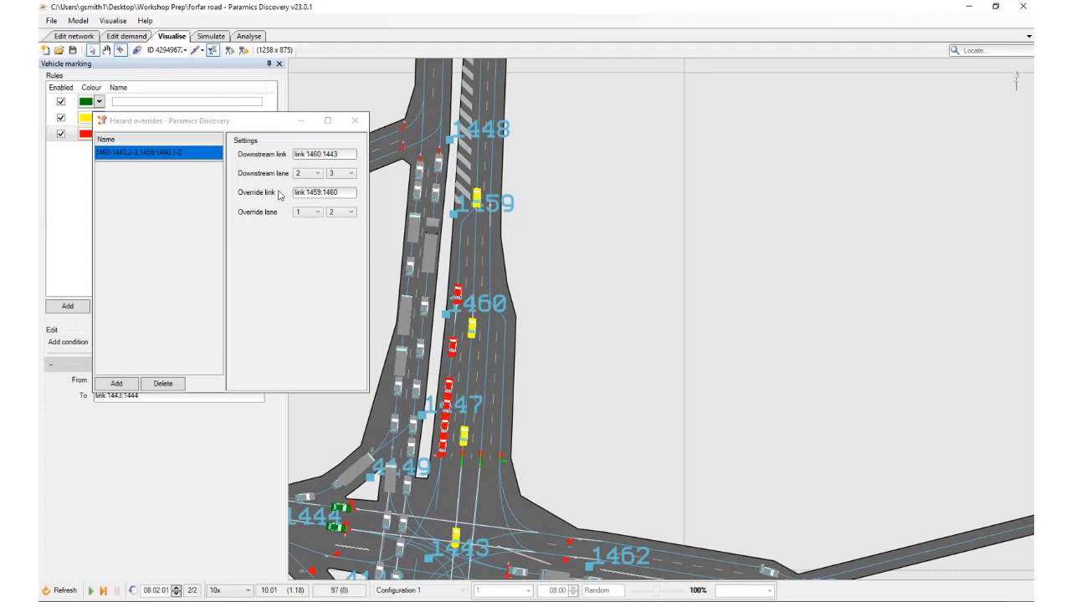
pyautogui.moveTo(540, 268); pyautogui.dragTo(545, 282)
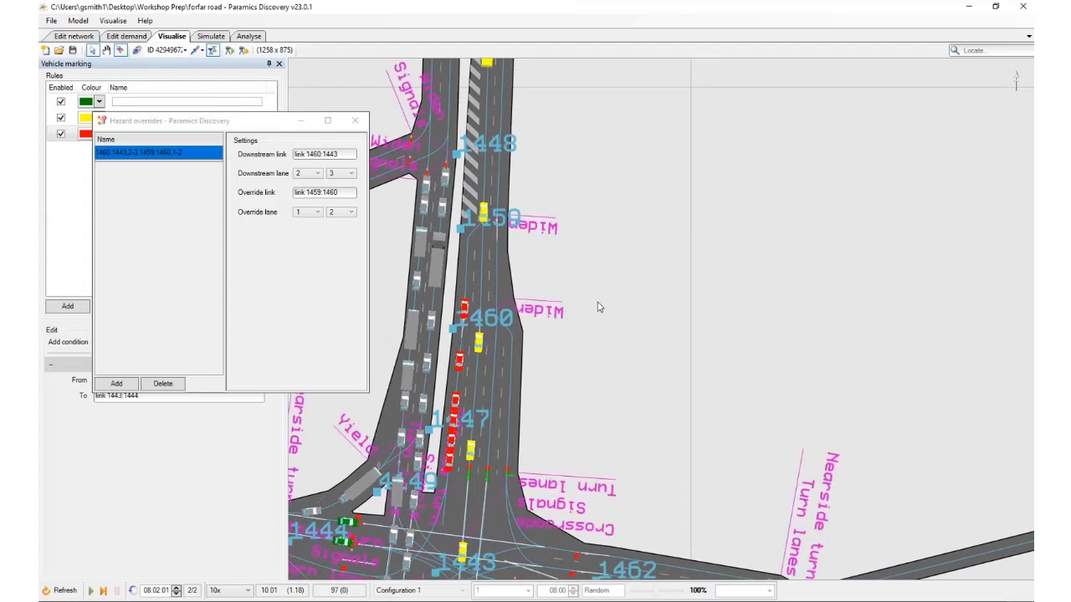
pyautogui.moveTo(466, 548); pyautogui.dragTo(474, 465)
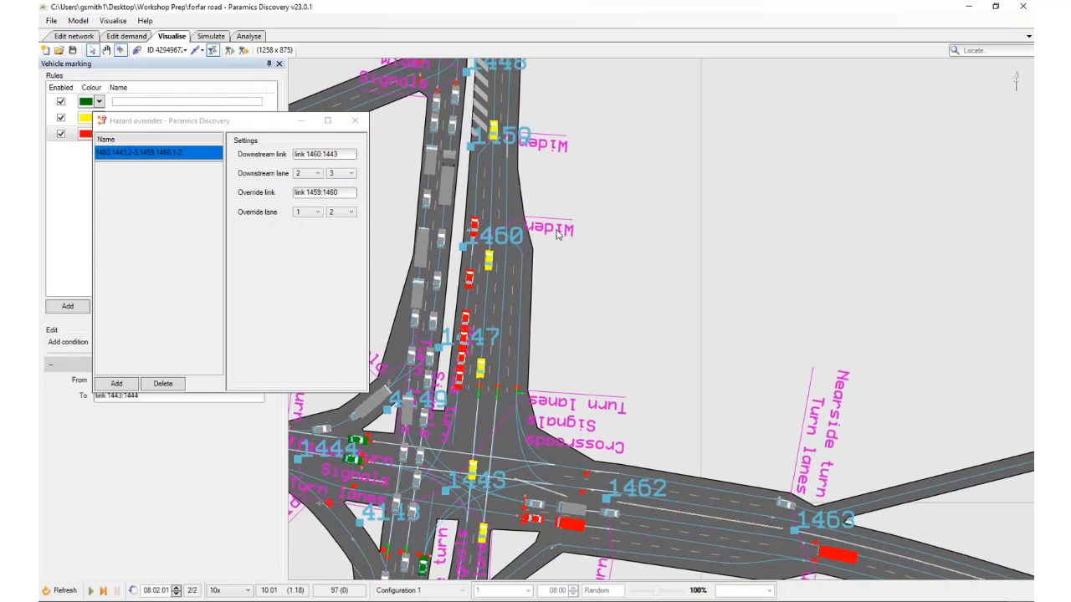
pyautogui.moveTo(609, 225); pyautogui.dragTo(636, 306)
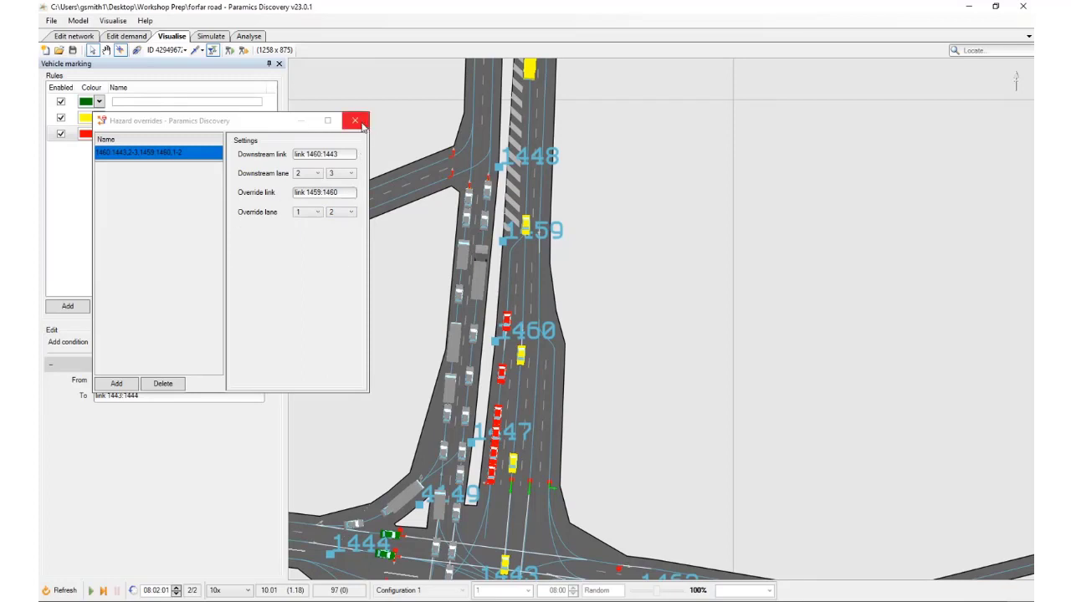
pyautogui.click(66, 593)
pyautogui.moveTo(584, 188); pyautogui.dragTo(579, 421)
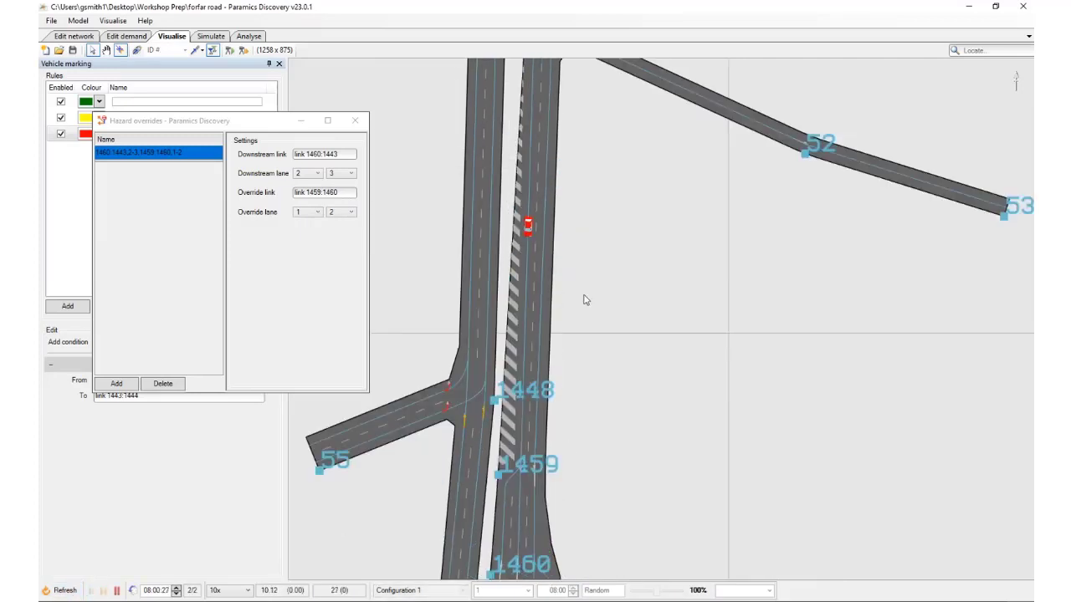
pyautogui.click(529, 322)
pyautogui.moveTo(613, 416); pyautogui.dragTo(626, 308)
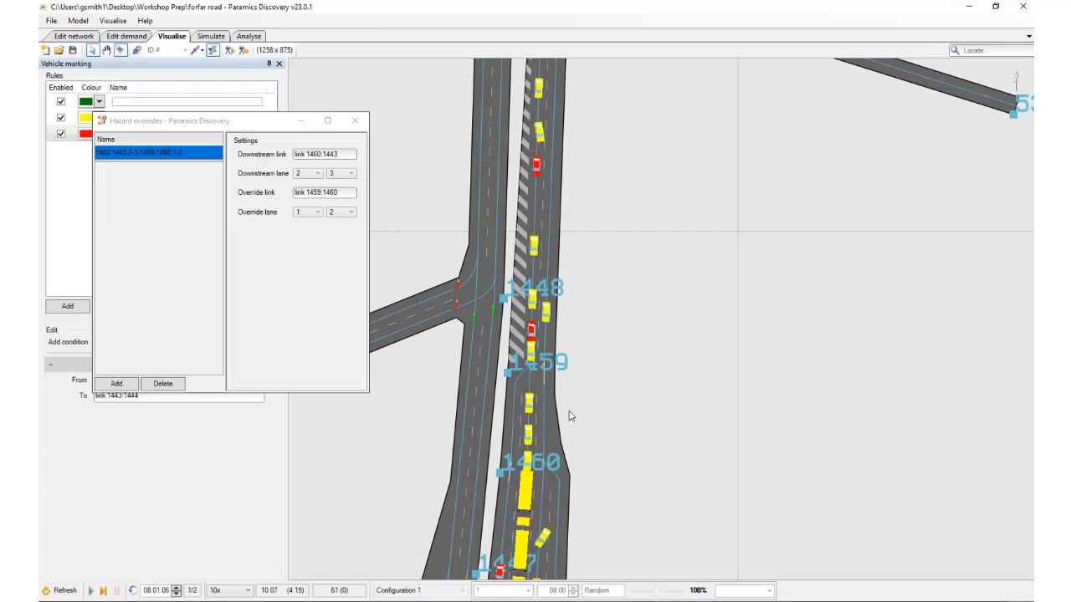
pyautogui.moveTo(585, 388); pyautogui.dragTo(594, 510)
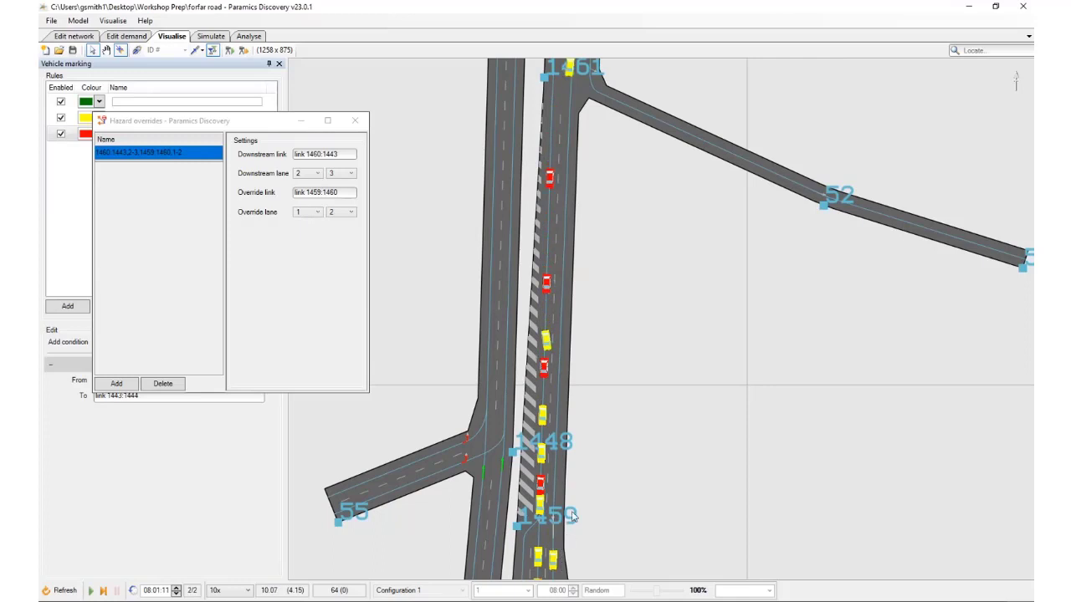
pyautogui.moveTo(562, 528); pyautogui.dragTo(578, 502)
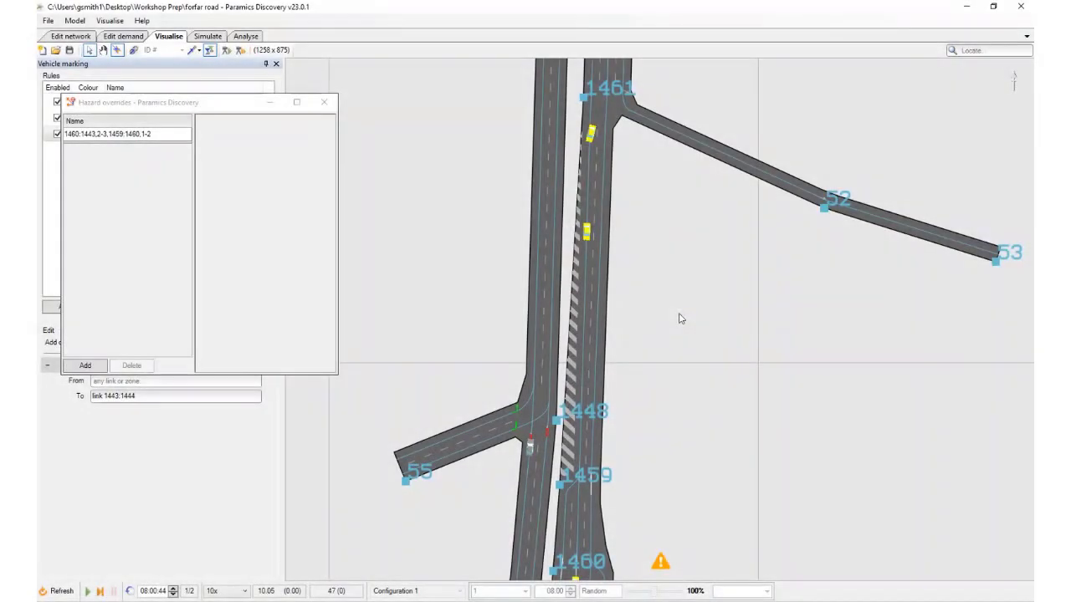
# Run the simulation to 08:01:22 and inspect the details of the yellow car passing from node 54 through node 1461
pyautogui.moveTo(680, 317); pyautogui.dragTo(663, 497)
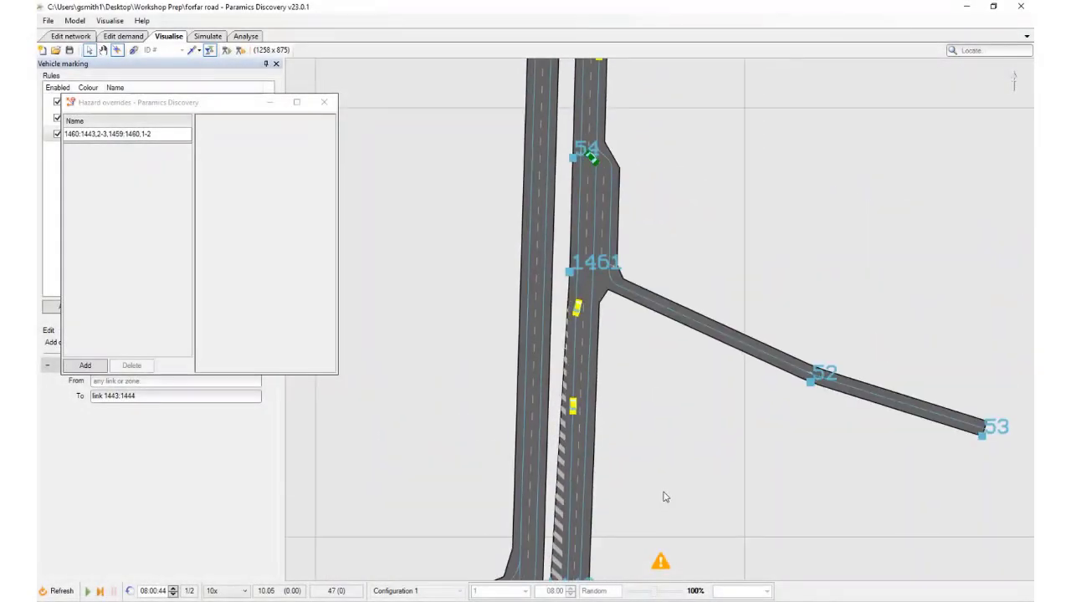
pyautogui.scroll(1, 619, 220)
pyautogui.moveTo(619, 220); pyautogui.dragTo(635, 276)
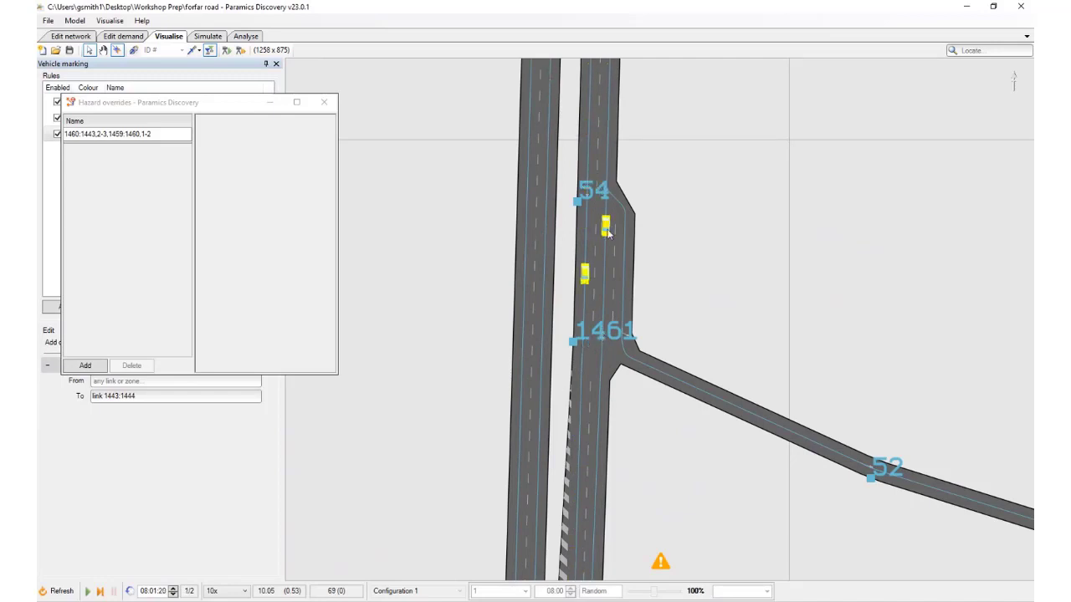
pyautogui.click(607, 230)
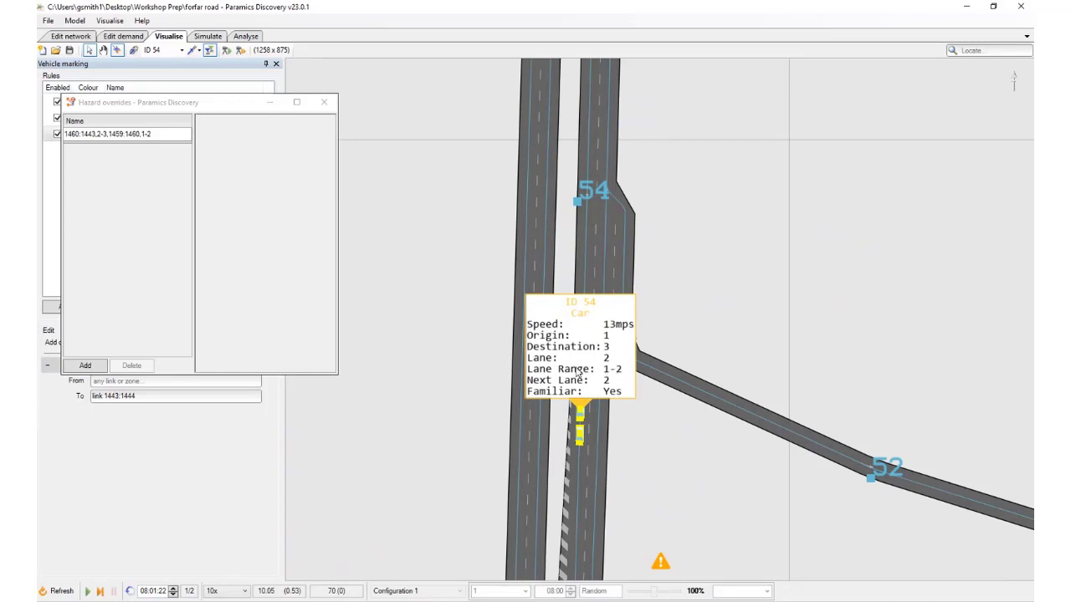
pyautogui.click(579, 416)
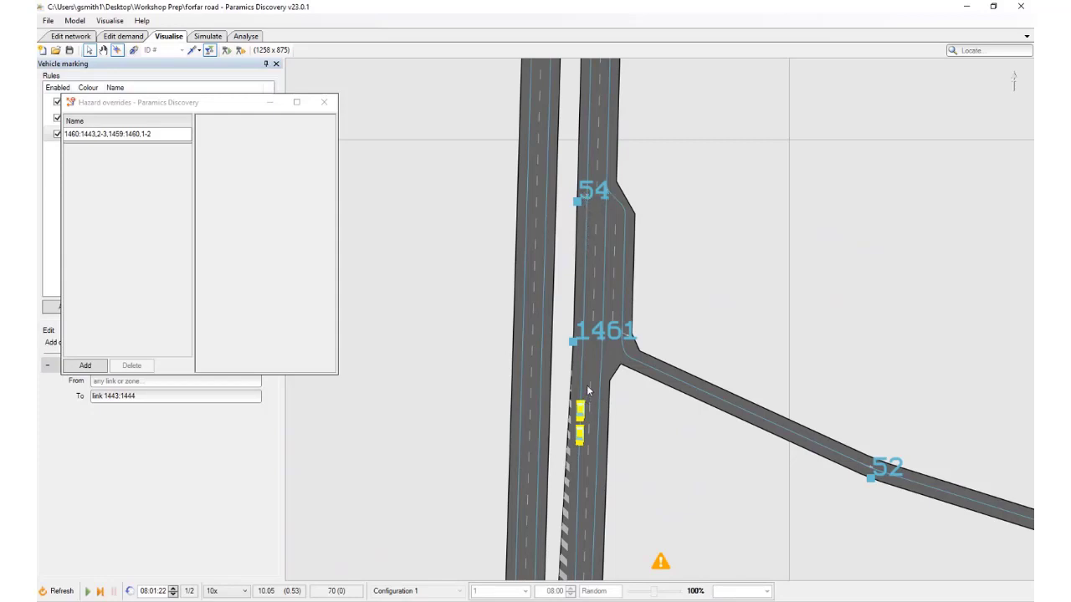
# Close the hazard overrides and, in the network editor, switch the connections from lanes 2 and 3 of link 54:1461 across node 1461 to white-line connectors
pyautogui.click(331, 103)
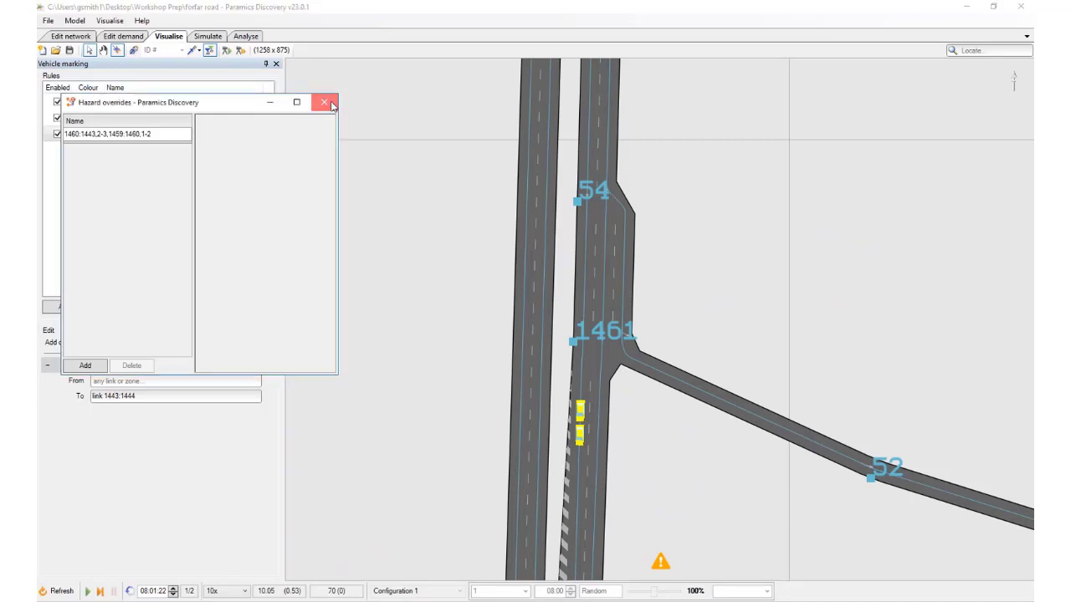
pyautogui.click(70, 36)
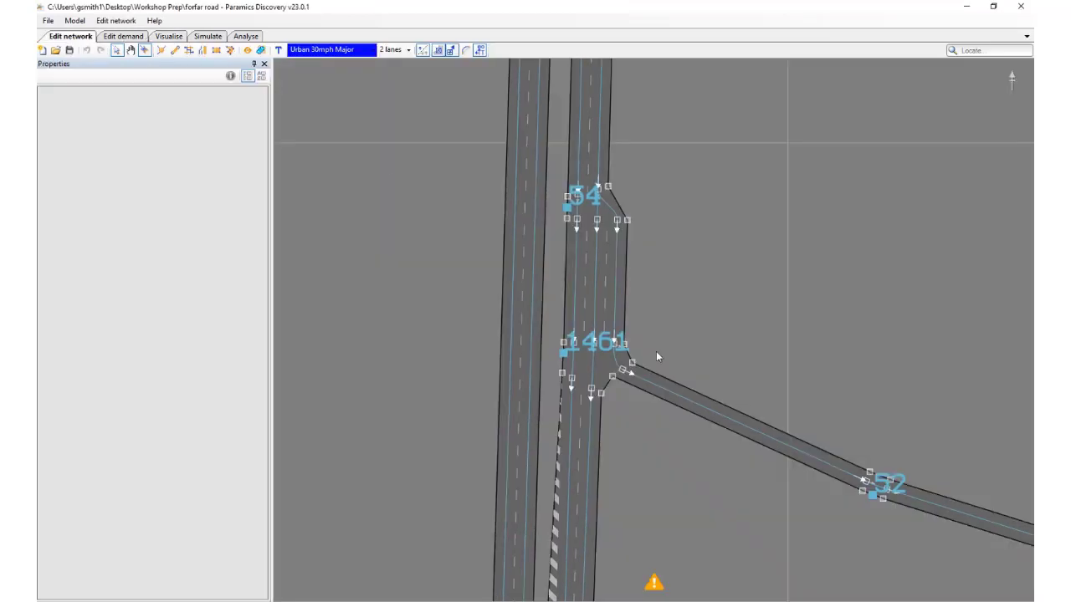
pyautogui.scroll(3, 643, 363)
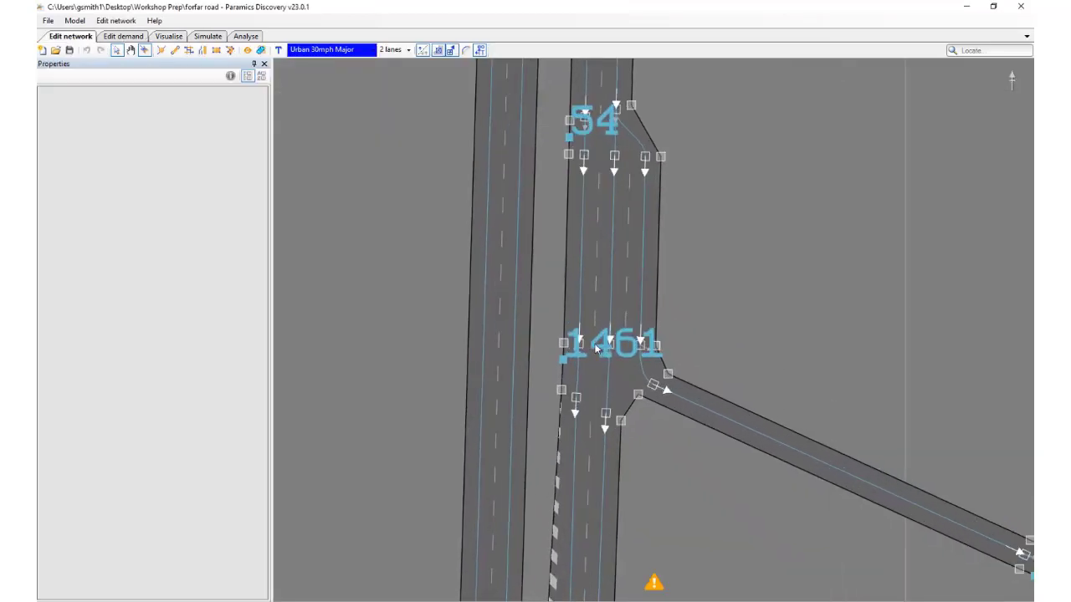
pyautogui.press('n')
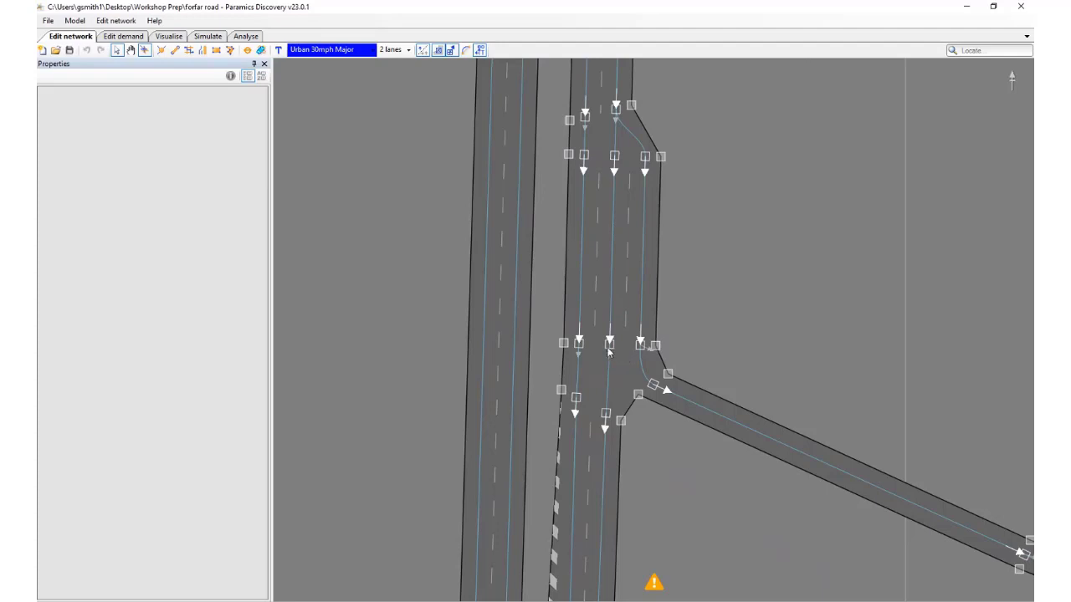
pyautogui.click(610, 345)
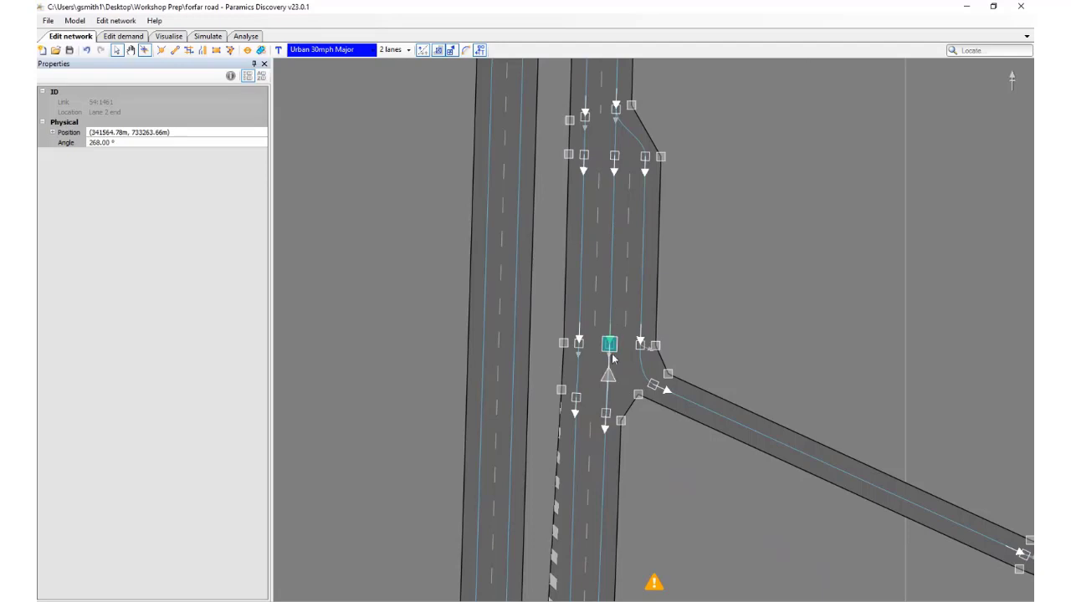
pyautogui.scroll(1, 608, 374)
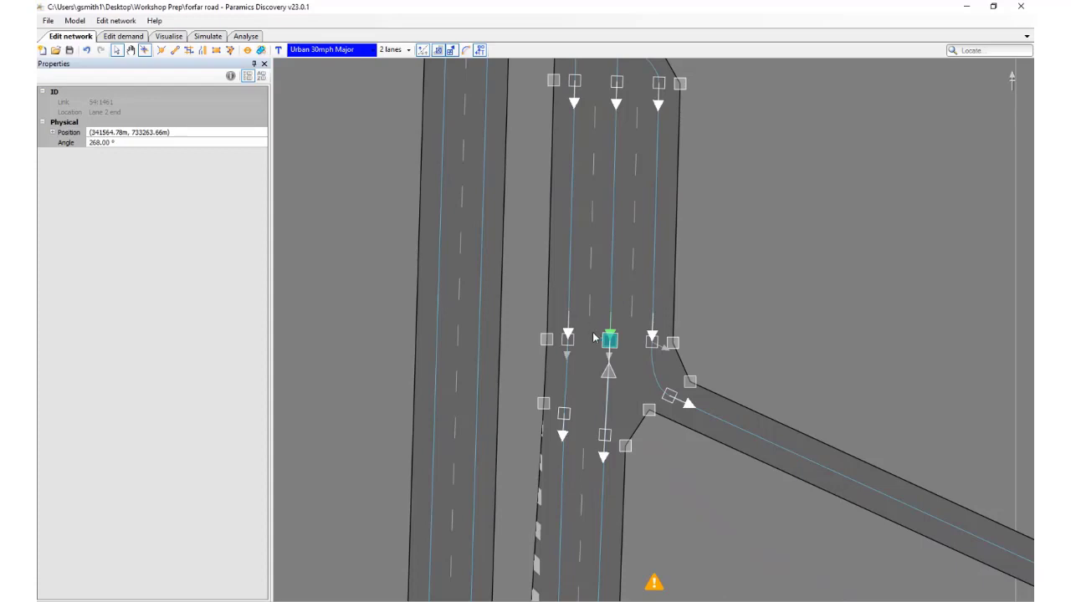
pyautogui.click(568, 339)
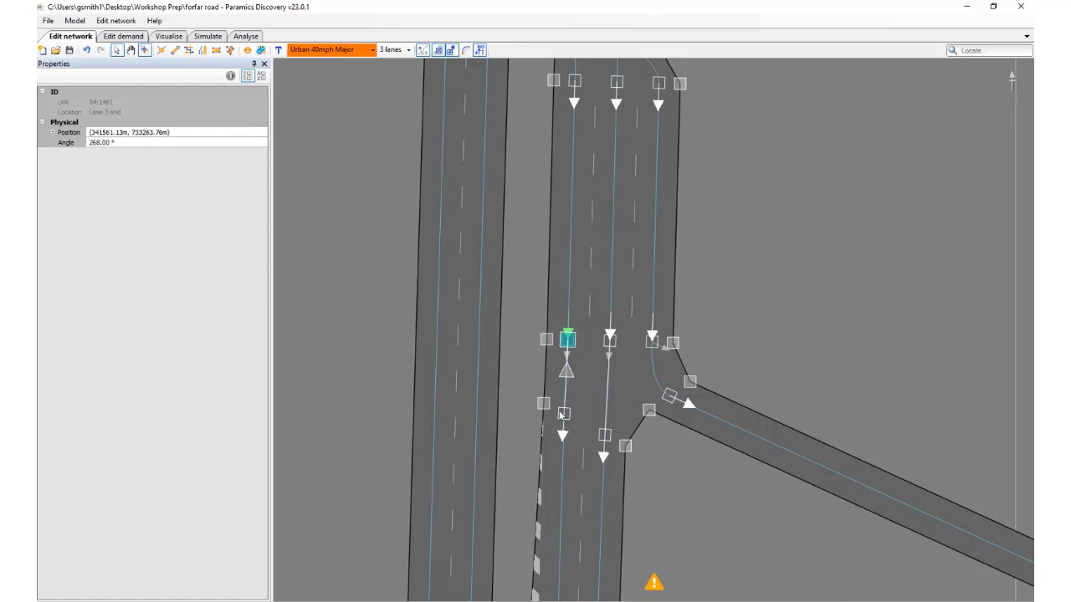
pyautogui.click(734, 334)
pyautogui.scroll(-1, 733, 334)
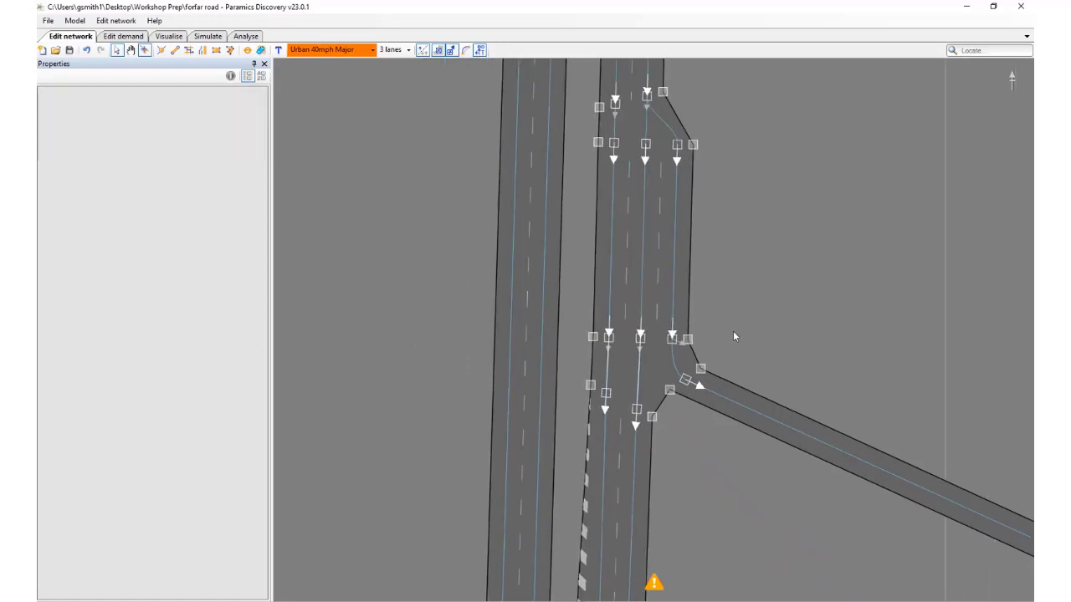
# Refresh the visualised simulation with the edited connectors, pause it at 08:00:58 and examine lane use from node 1461 down to the central junction
pyautogui.click(176, 38)
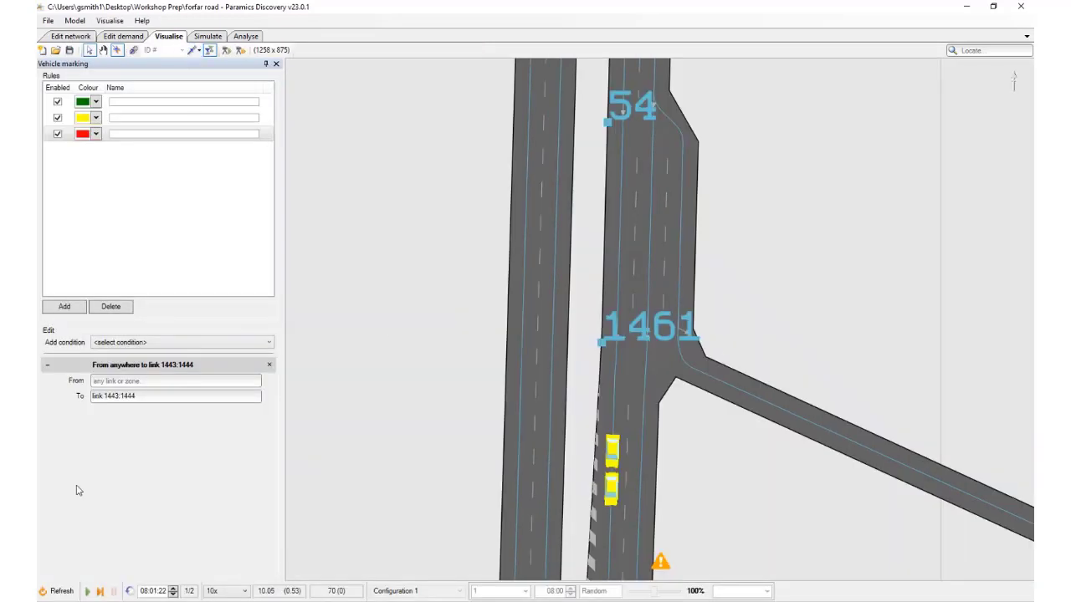
pyautogui.click(57, 590)
pyautogui.moveTo(745, 245); pyautogui.dragTo(718, 323)
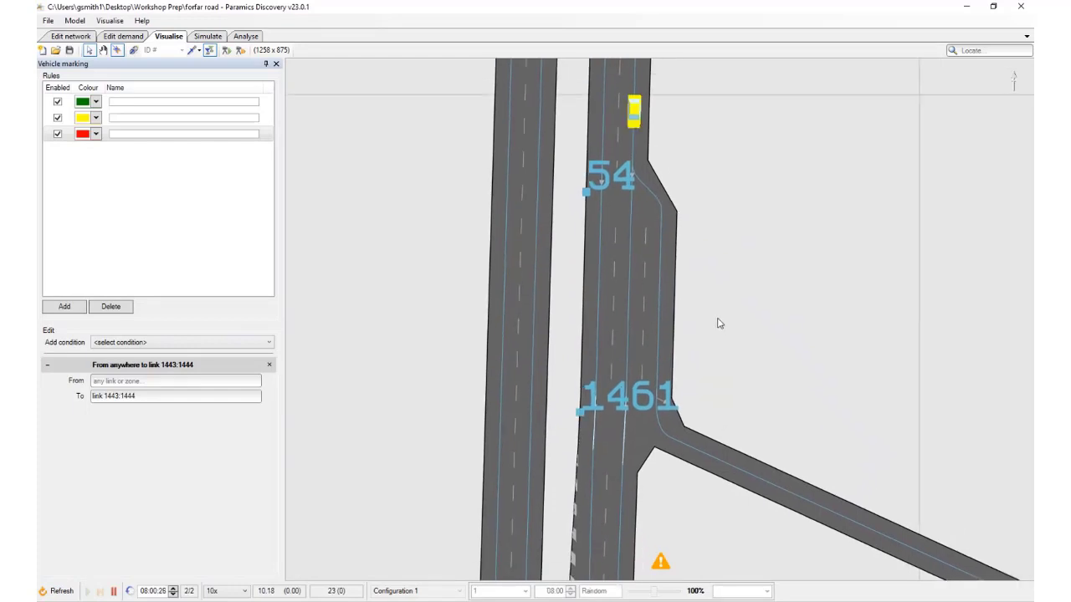
pyautogui.press('space')
pyautogui.moveTo(625, 402); pyautogui.dragTo(622, 285)
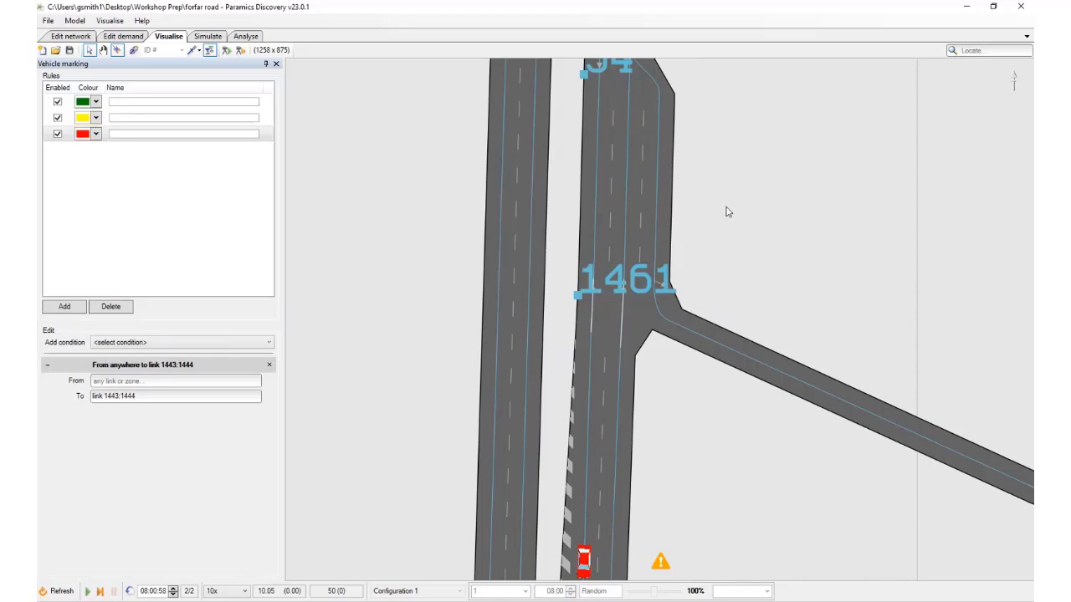
pyautogui.scroll(-4, 726, 334)
pyautogui.moveTo(723, 325); pyautogui.dragTo(711, 127)
pyautogui.scroll(-2, 710, 251)
pyautogui.moveTo(718, 376); pyautogui.dragTo(715, 102)
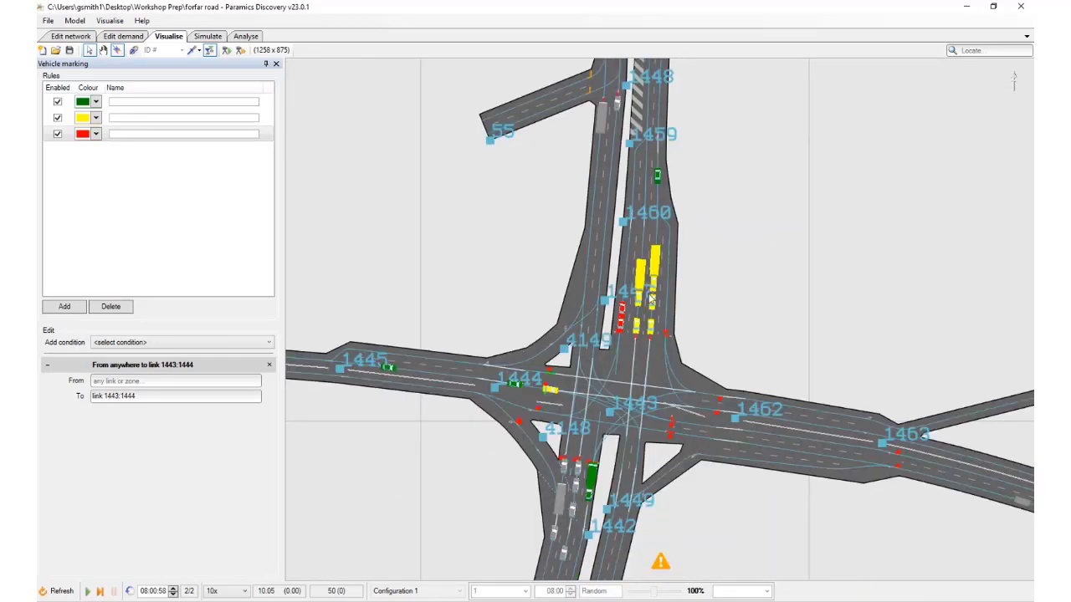
pyautogui.scroll(3, 652, 298)
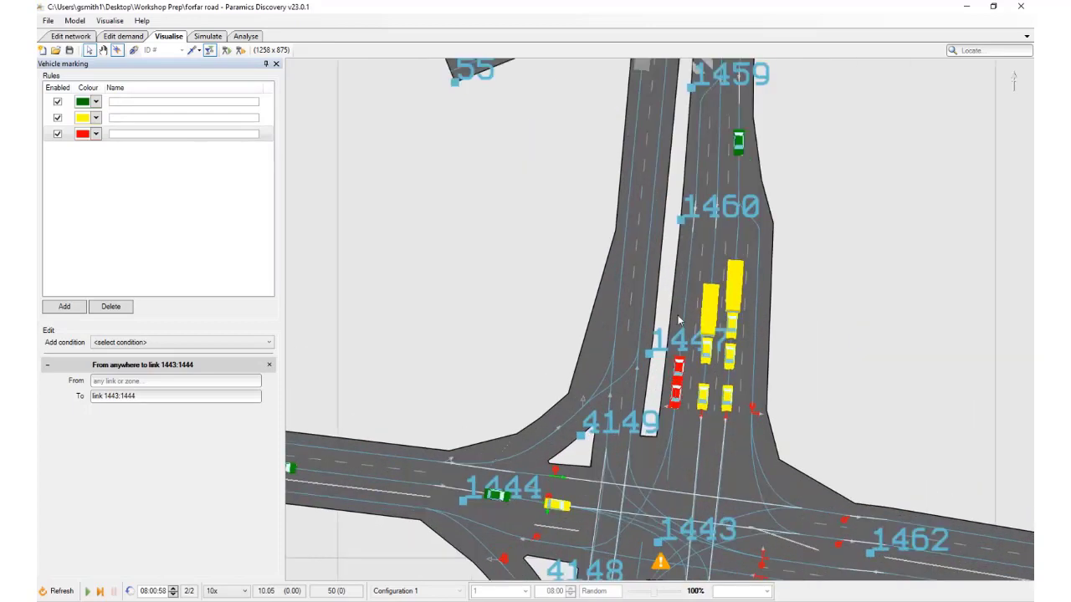
# Inspect the details of the red car at the central junction's stop line and the red car nearing node 1448, advancing to 08:01:01
pyautogui.moveTo(679, 400)
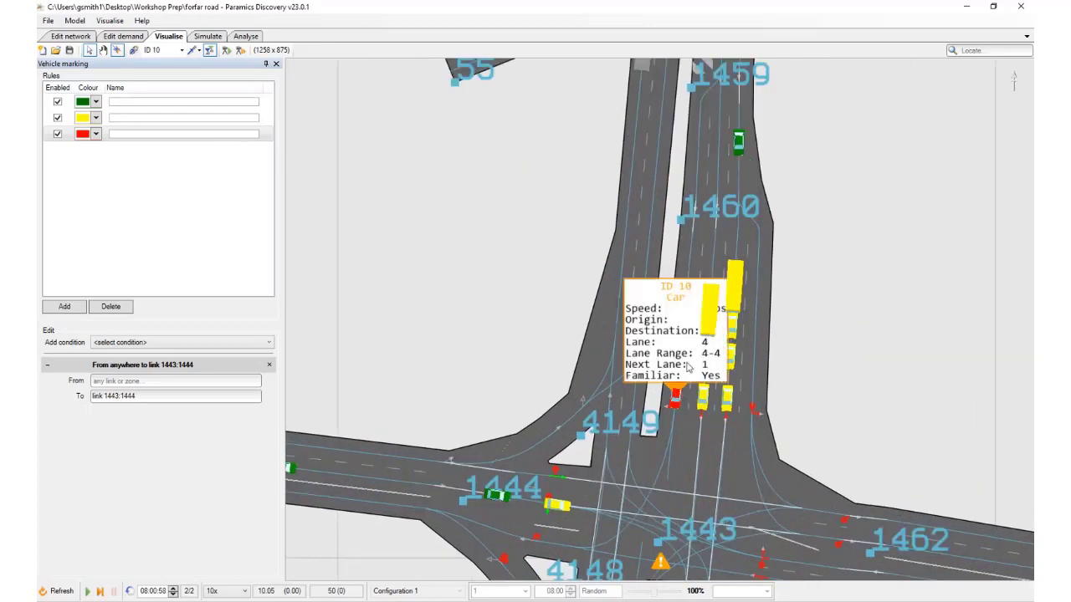
pyautogui.scroll(-1, 682, 360)
pyautogui.moveTo(682, 360); pyautogui.dragTo(668, 579)
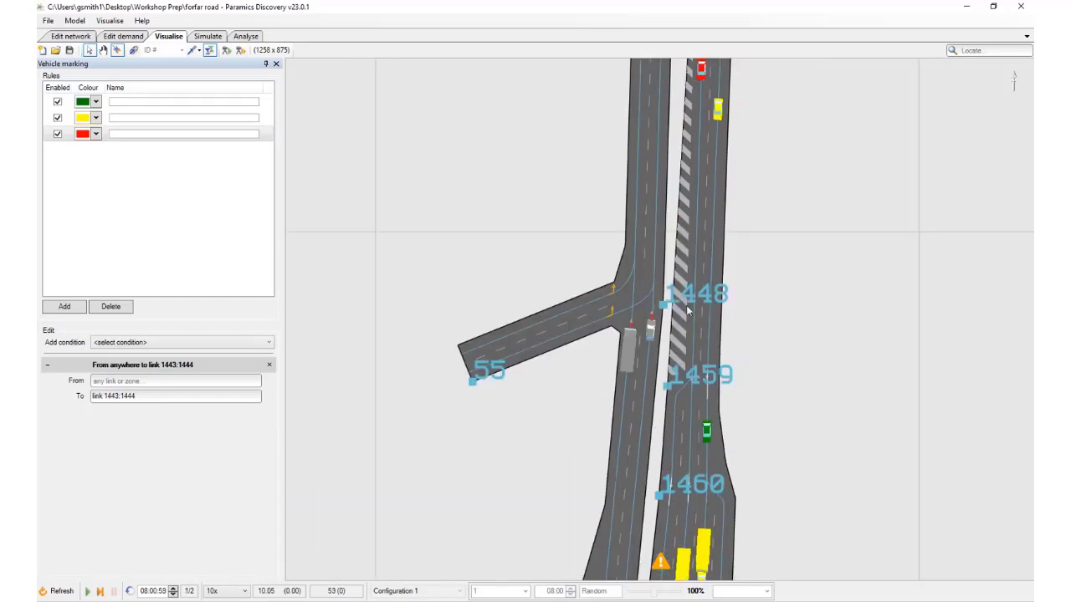
pyautogui.moveTo(699, 136)
pyautogui.moveTo(700, 137); pyautogui.dragTo(702, 287)
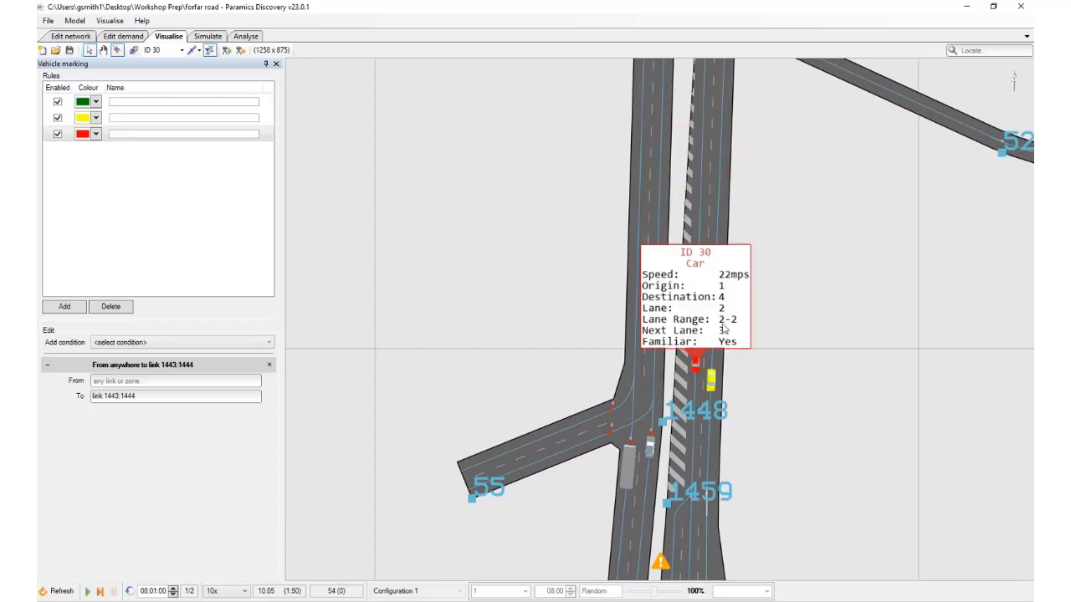
pyautogui.moveTo(720, 436); pyautogui.dragTo(707, 242)
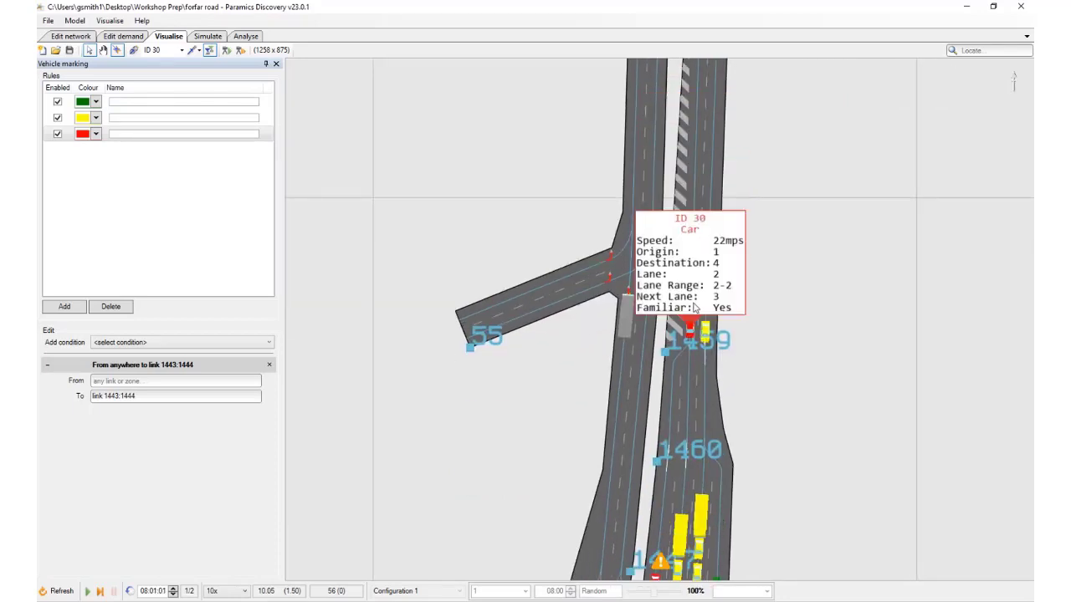
# Display the details of the red medium goods vehicle just south of node 1468 on the northern approach
pyautogui.moveTo(691, 286); pyautogui.dragTo(669, 561)
pyautogui.moveTo(680, 196); pyautogui.dragTo(654, 561)
pyautogui.moveTo(697, 180); pyautogui.dragTo(691, 564)
pyautogui.moveTo(696, 234); pyautogui.dragTo(691, 557)
pyautogui.moveTo(733, 87); pyautogui.dragTo(705, 550)
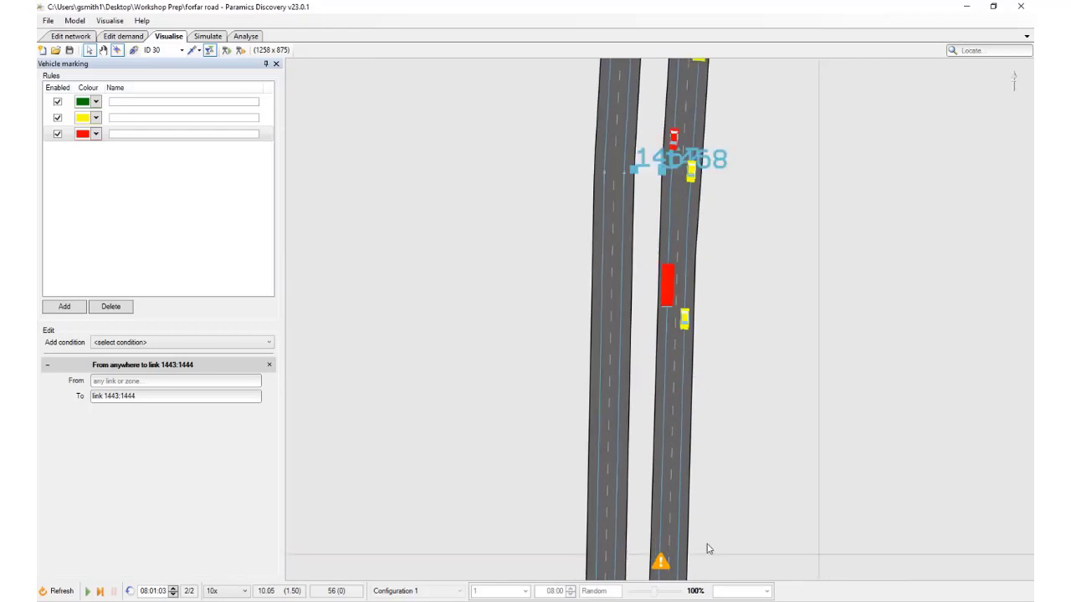
pyautogui.click(669, 281)
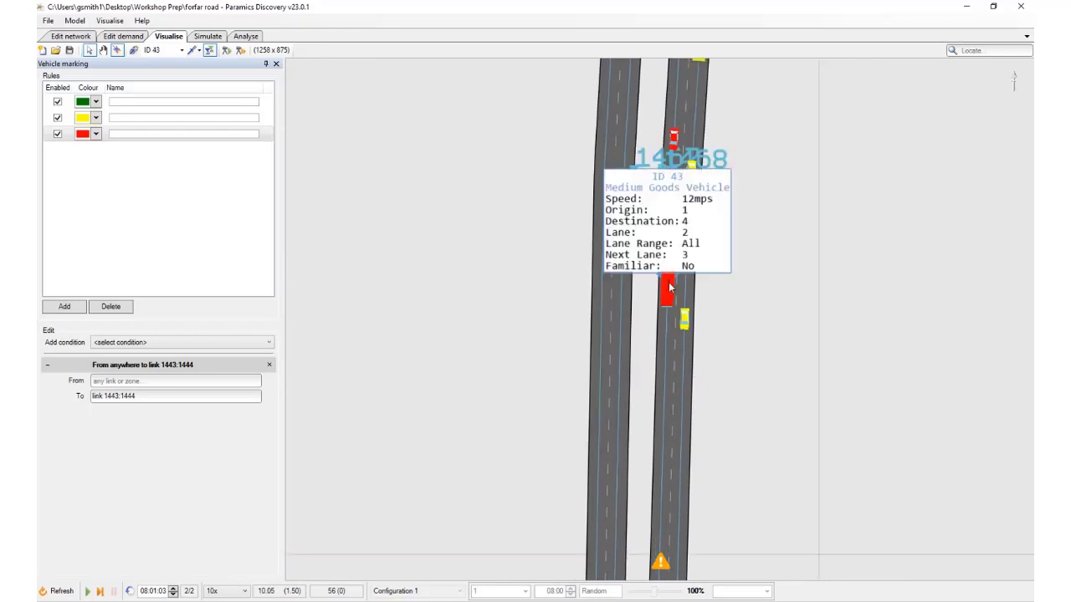
# Follow the red medium goods vehicle southbound past nodes 1466, 1464 and 1461, running the simulation to 08:01:27
pyautogui.press('space')
pyautogui.press('space')
pyautogui.moveTo(743, 420); pyautogui.dragTo(743, 120)
pyautogui.scroll(-1, 732, 138)
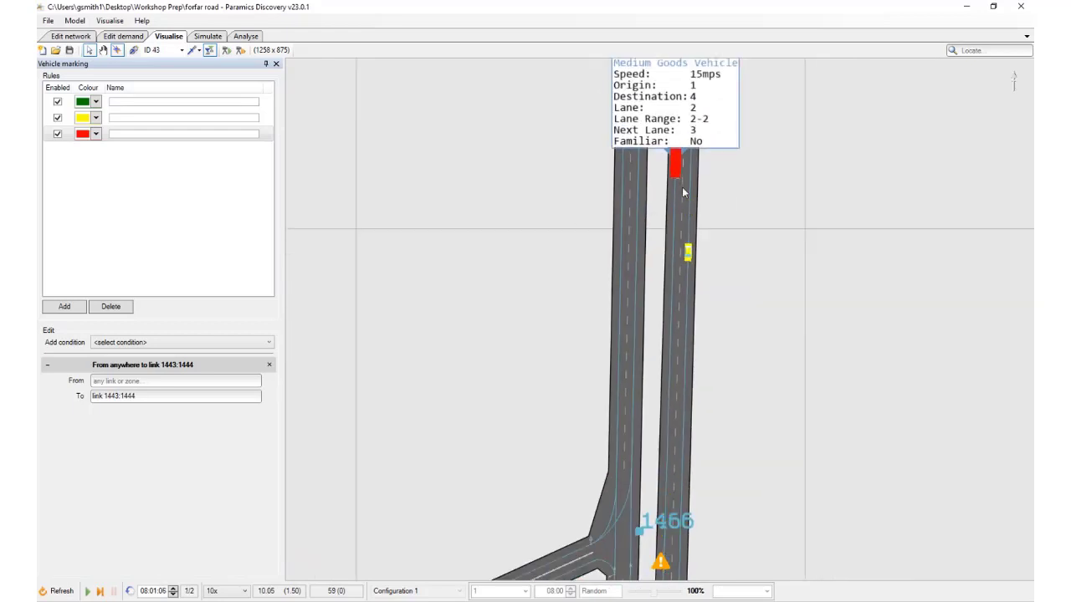
pyautogui.moveTo(736, 443); pyautogui.dragTo(733, 220)
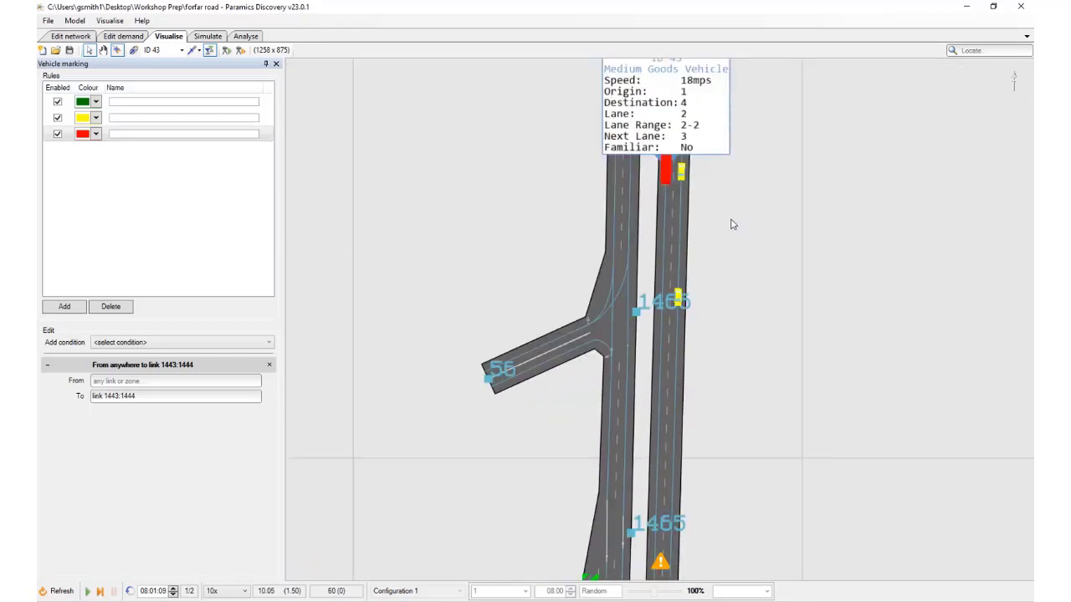
pyautogui.press('space')
pyautogui.moveTo(739, 428); pyautogui.dragTo(745, 217)
pyautogui.scroll(-4, 744, 219)
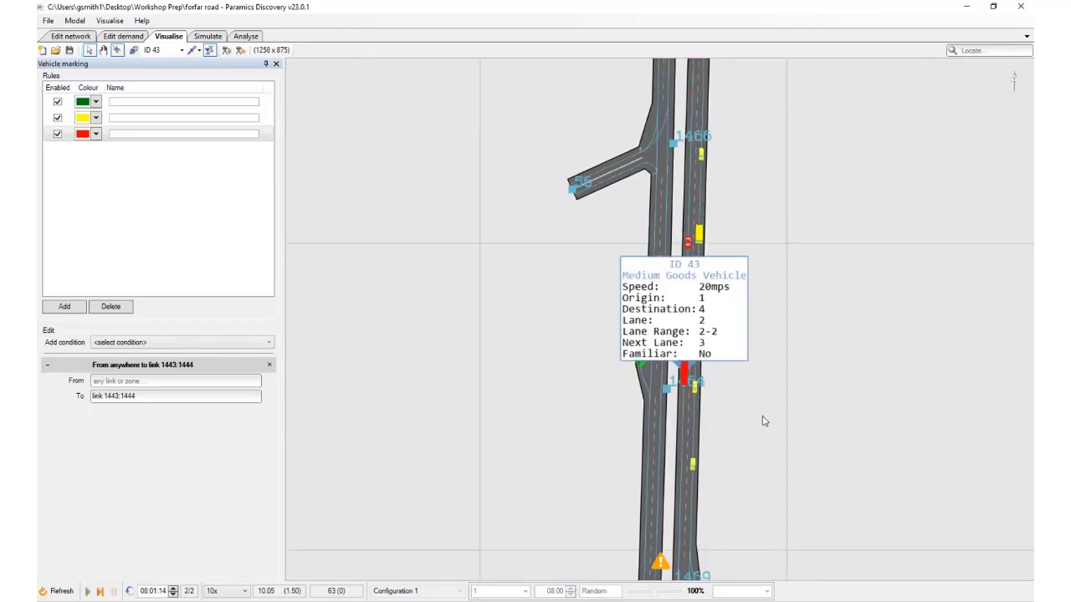
pyautogui.moveTo(773, 459); pyautogui.dragTo(744, 12)
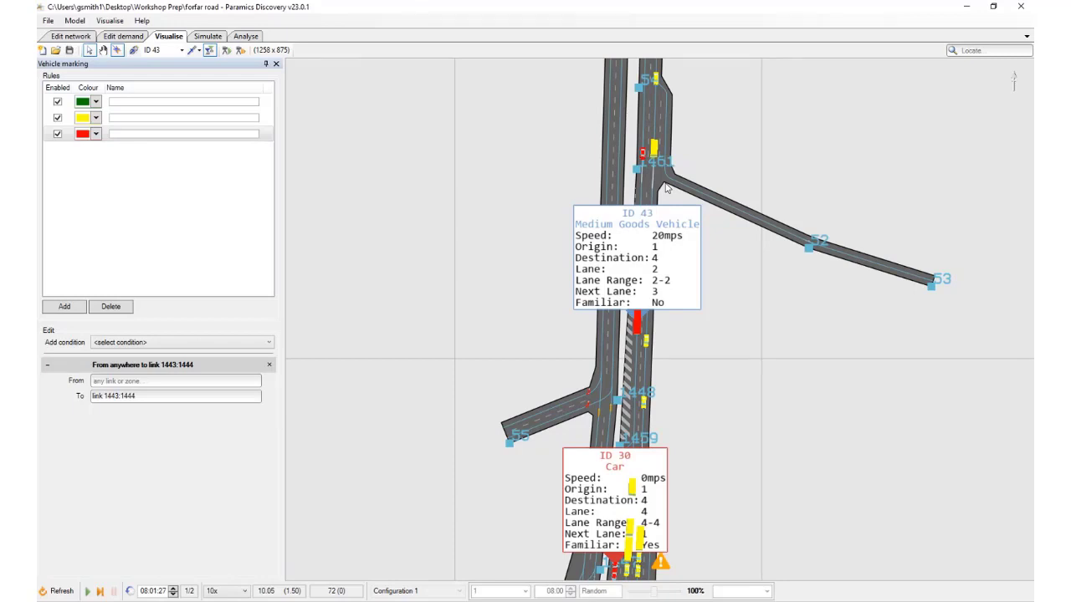
# Close the details of the goods vehicle and queued red car, and inspect the green car at the central junction's stop line
pyautogui.click(637, 327)
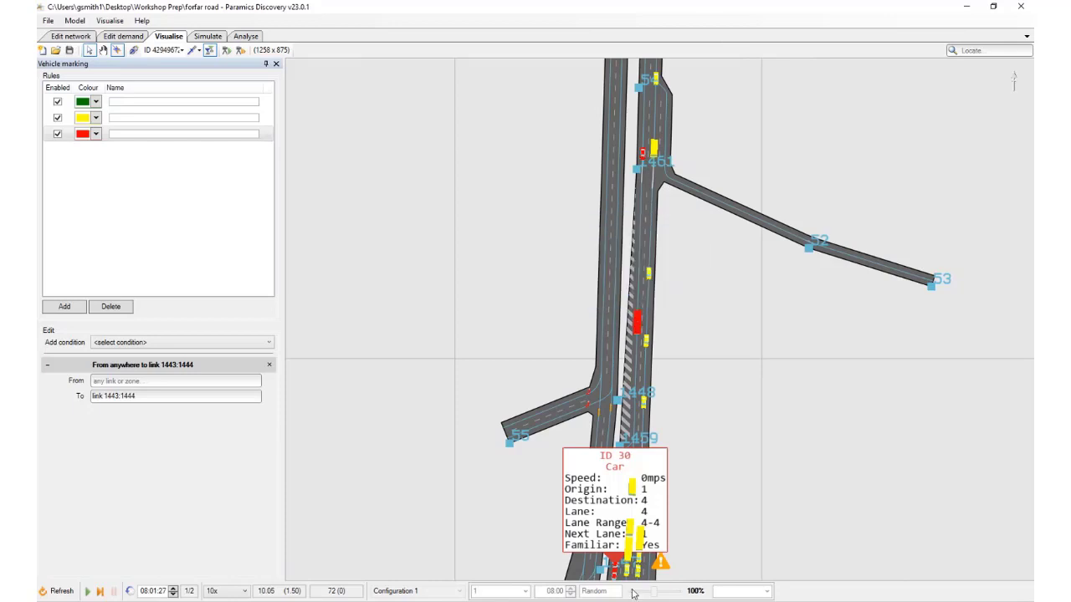
pyautogui.click(616, 567)
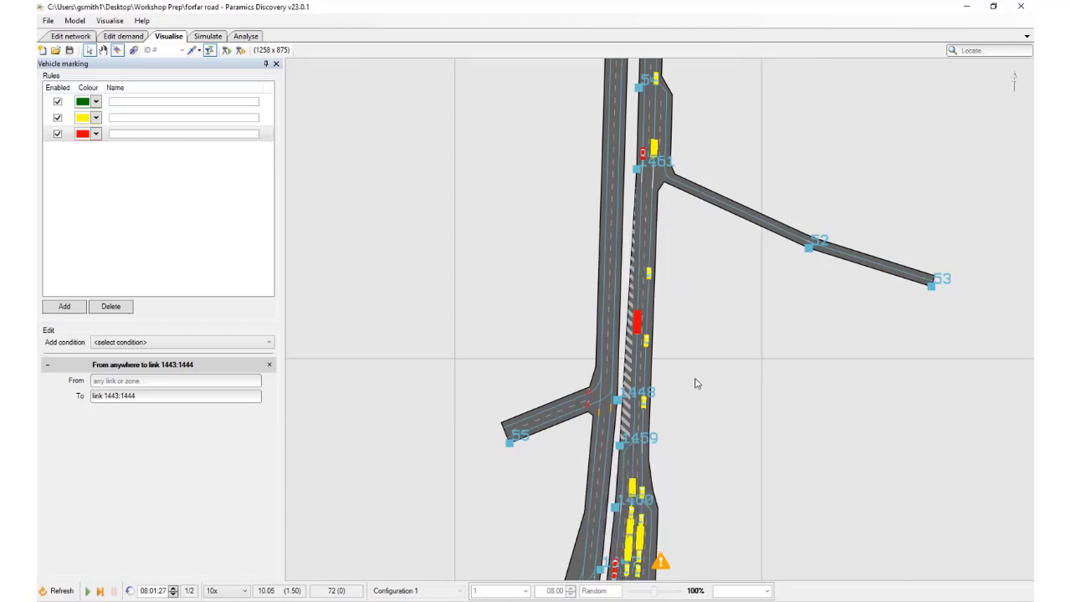
pyautogui.moveTo(708, 394); pyautogui.dragTo(645, 211)
pyautogui.scroll(3, 636, 391)
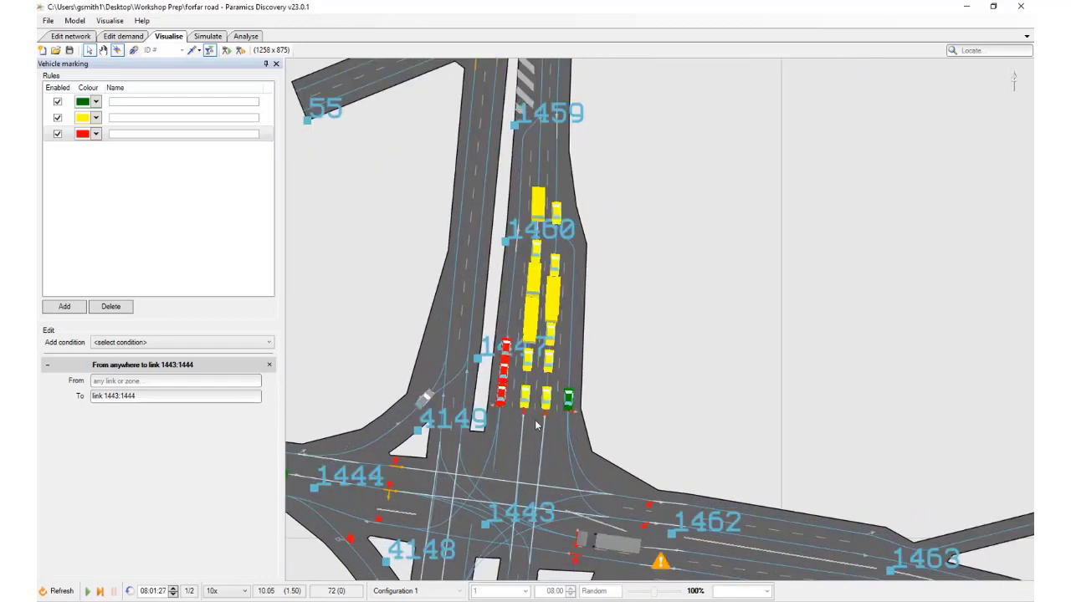
pyautogui.click(569, 401)
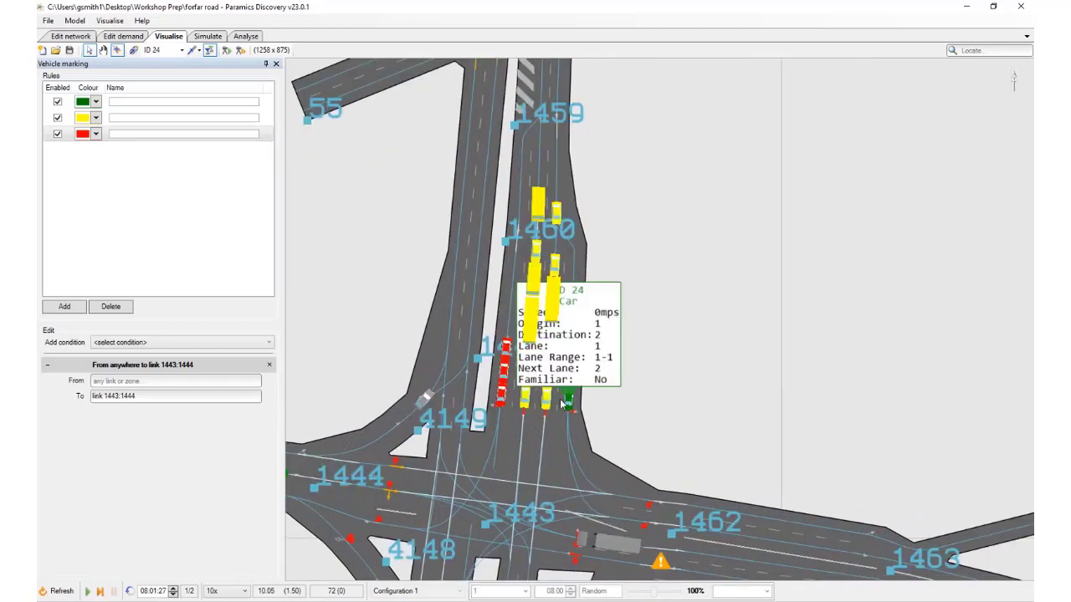
pyautogui.click(568, 402)
# Run the simulation to 08:02:30 and examine lane use from the central junction's stop line up to node 54
pyautogui.press('space')
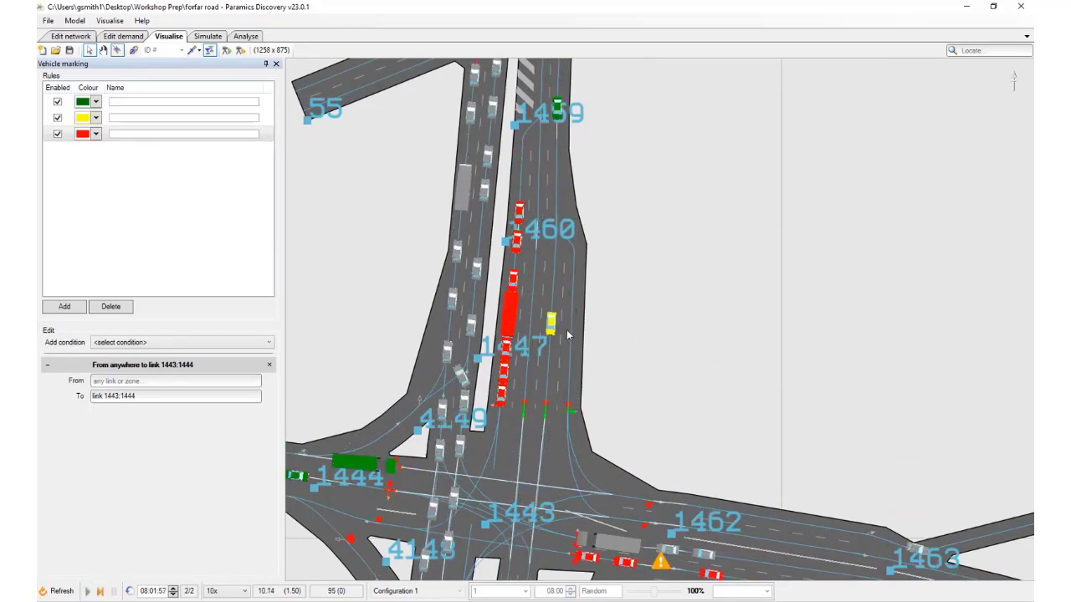
pyautogui.press('space')
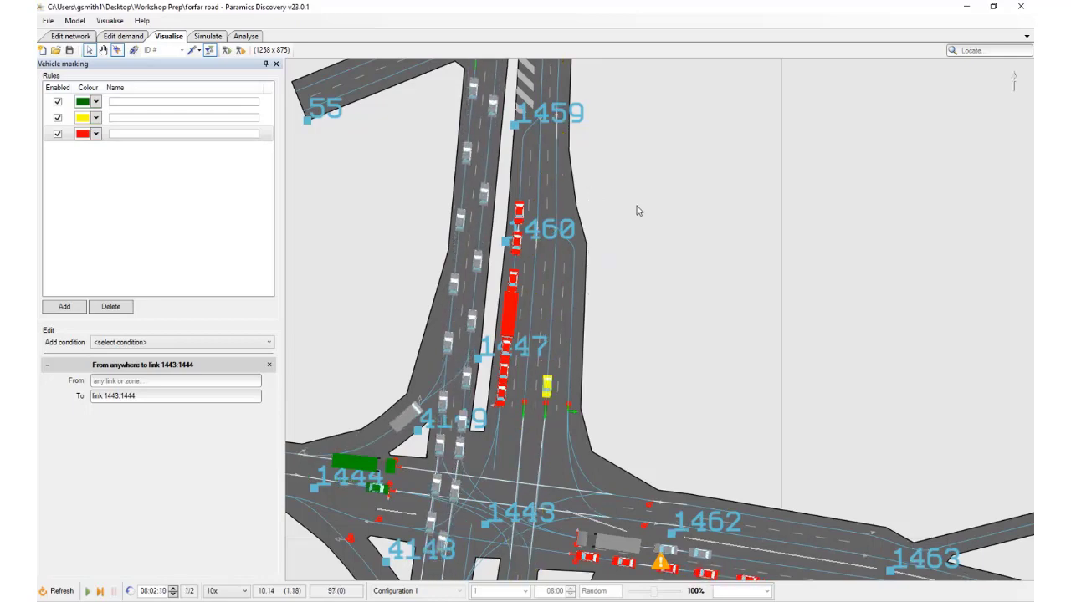
pyautogui.moveTo(638, 207); pyautogui.dragTo(640, 392)
pyautogui.scroll(-3, 640, 390)
pyautogui.moveTo(638, 268); pyautogui.dragTo(626, 481)
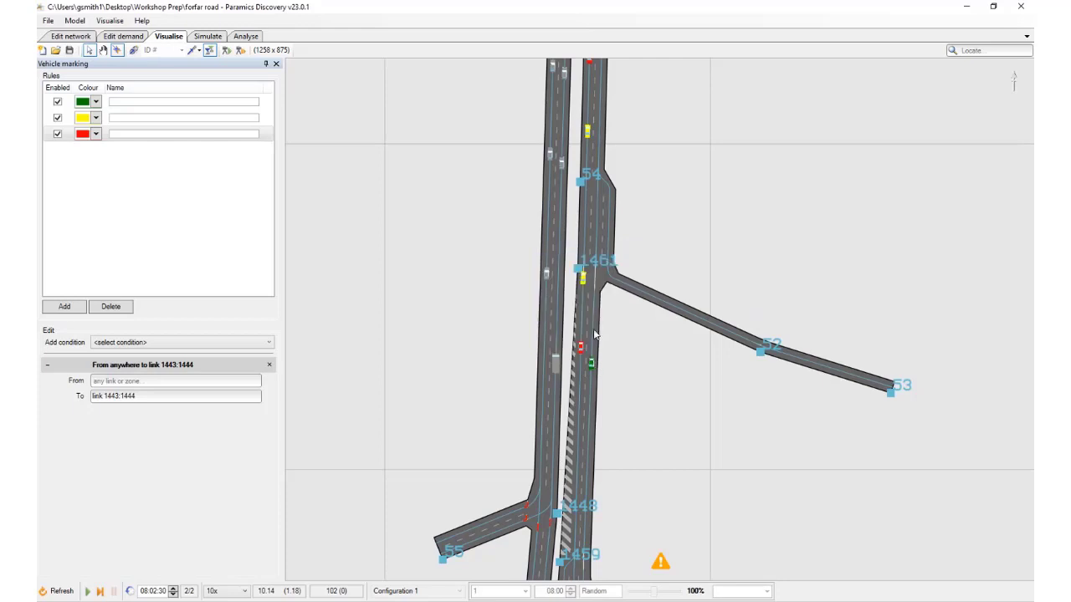
# Examine the approach north from node 54 up to node 1468 and display the details of a green car at its northern end
pyautogui.moveTo(594, 334); pyautogui.dragTo(589, 571)
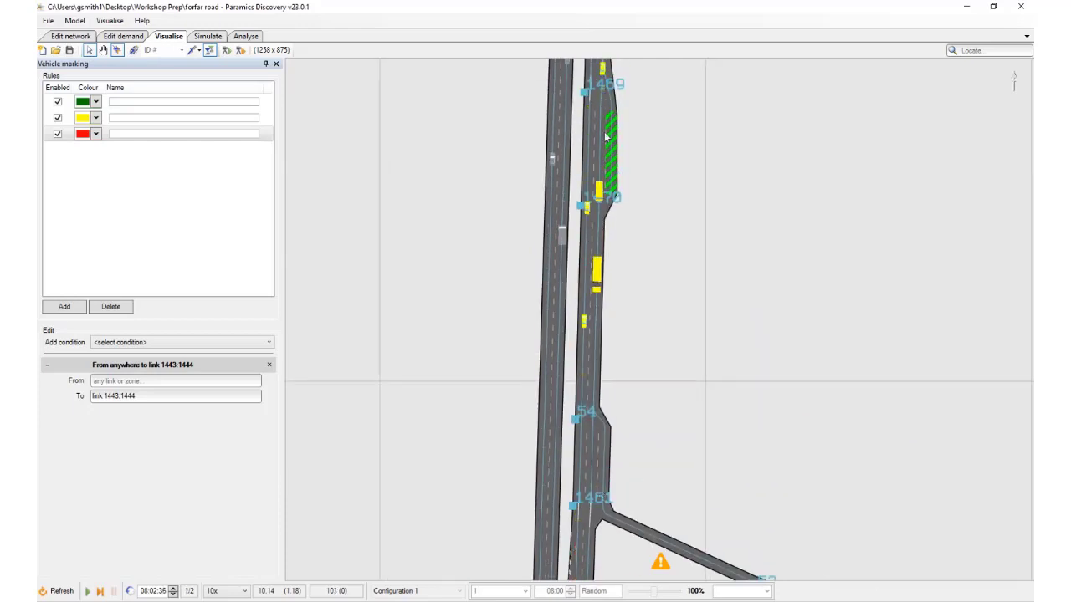
pyautogui.moveTo(606, 117); pyautogui.dragTo(604, 576)
pyautogui.moveTo(612, 67); pyautogui.dragTo(620, 372)
pyautogui.scroll(-2, 619, 263)
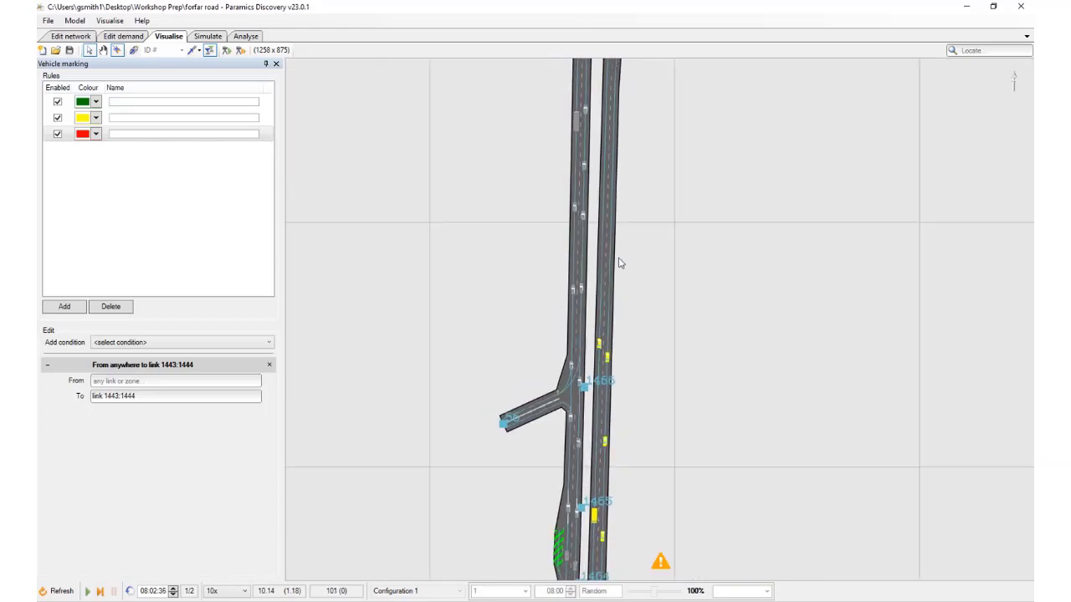
pyautogui.moveTo(619, 262); pyautogui.dragTo(616, 522)
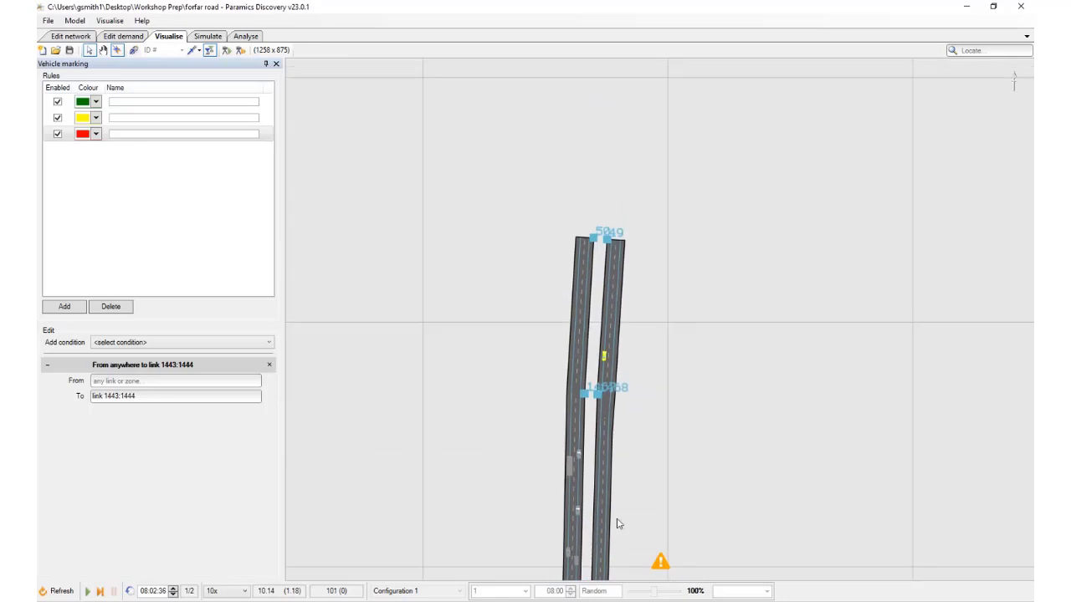
pyautogui.click(609, 437)
# Follow the green car's lane range southbound from node 1468 to node 1466, advancing the simulation in short bursts to 08:02:54
pyautogui.moveTo(634, 405); pyautogui.dragTo(636, 244)
pyautogui.press('space')
pyautogui.press('space')
pyautogui.press('space')
pyautogui.moveTo(637, 409); pyautogui.dragTo(636, 261)
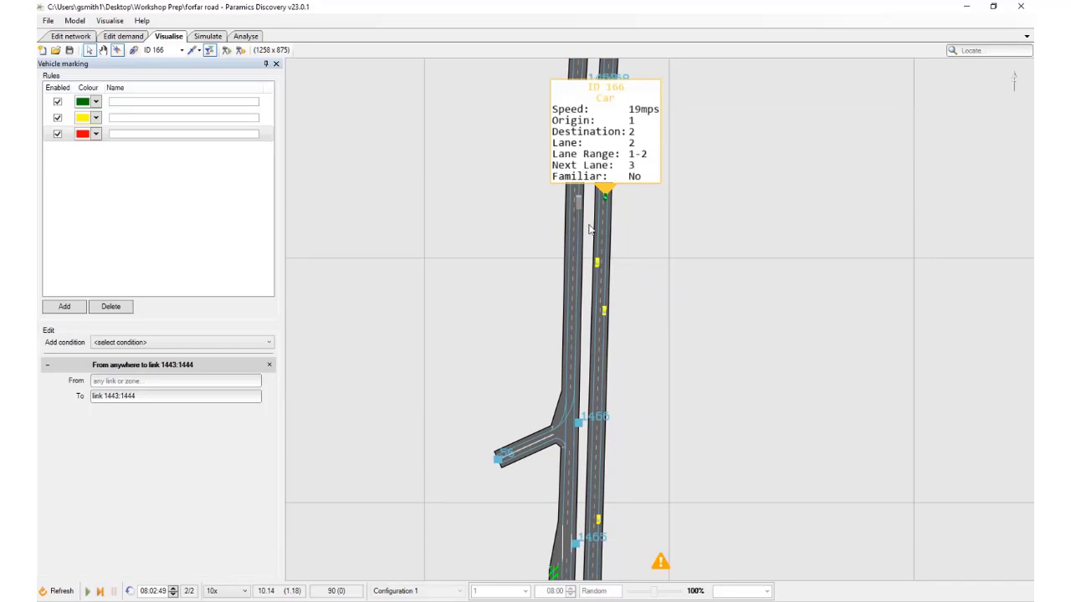
pyautogui.press('space')
pyautogui.press('space')
pyautogui.press('space')
pyautogui.press('space')
pyautogui.press('space')
pyautogui.press('space')
pyautogui.press('space')
pyautogui.press('space')
pyautogui.press('space')
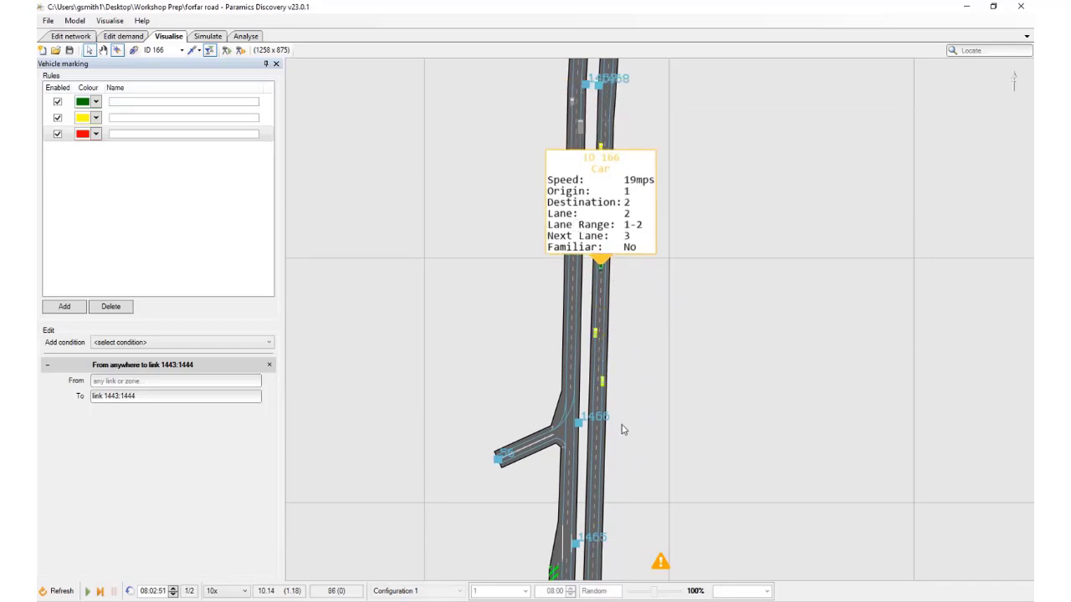
pyautogui.moveTo(631, 472); pyautogui.dragTo(624, 173)
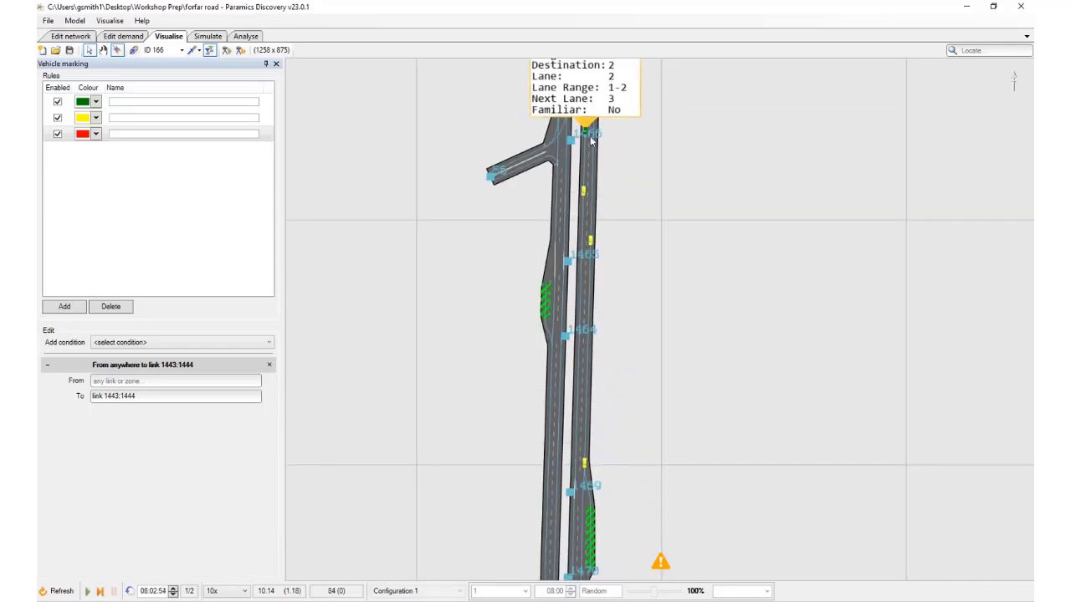
# Follow the green car past node 1464 towards node 1469, advancing the simulation to 08:03:00
pyautogui.press('space')
pyautogui.press('space')
pyautogui.press('space')
pyautogui.press('space')
pyautogui.press('space')
pyautogui.press('space')
pyautogui.press('space')
pyautogui.press('space')
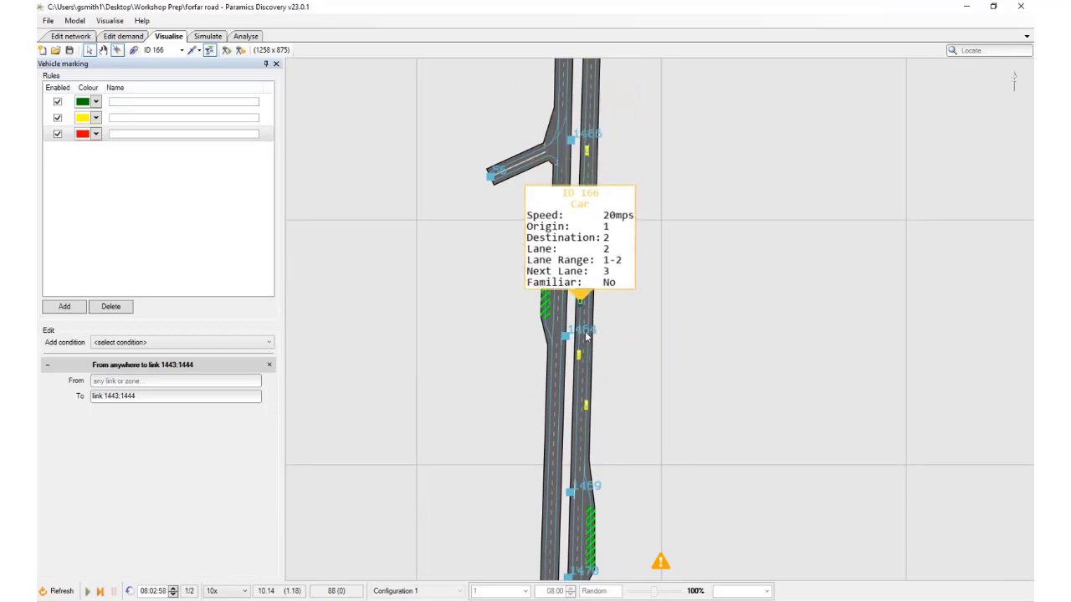
pyautogui.moveTo(611, 431); pyautogui.dragTo(616, 106)
pyautogui.press('space')
pyautogui.press('space')
pyautogui.press('space')
pyautogui.press('space')
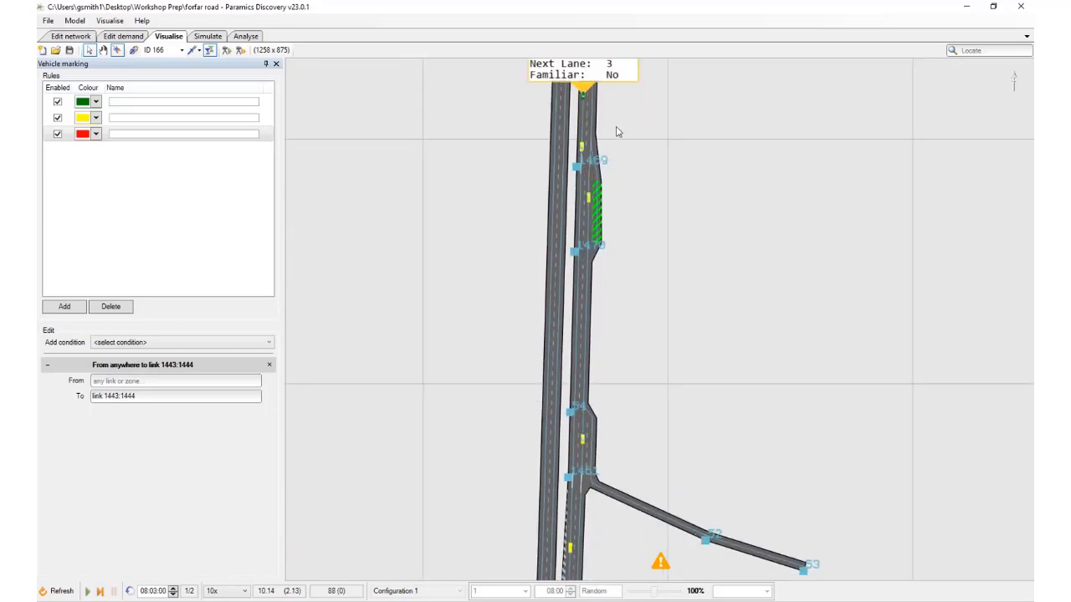
# Advance the simulation to 08:03:07 and check the green car's lane and lane range from node 1469 to just past node 54
pyautogui.press('space')
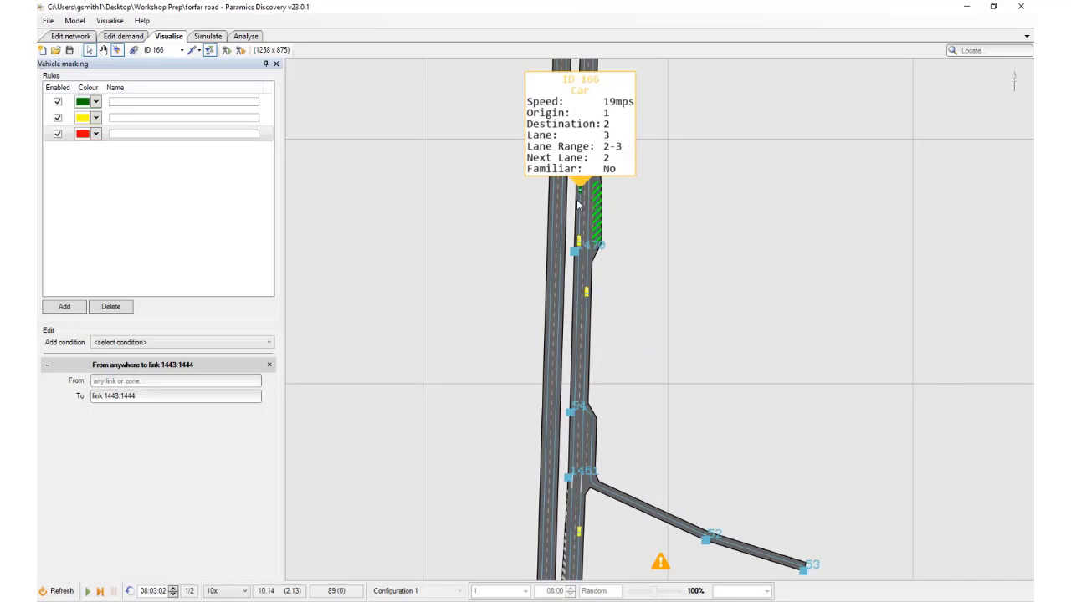
pyautogui.press('space')
pyautogui.press('space')
pyautogui.press('space')
pyautogui.press('space')
pyautogui.press('space')
pyautogui.press('space')
pyautogui.press('space')
pyautogui.press('space')
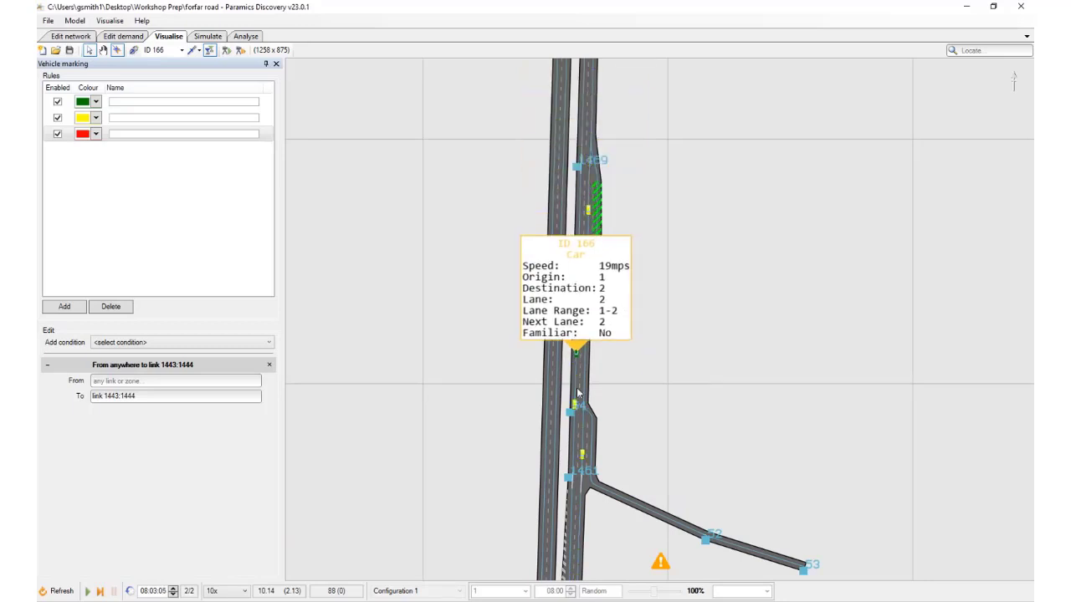
# Recheck the green car's details between nodes 54 and 1461, advance the simulation to 08:03:08 and close its details
pyautogui.click(585, 441)
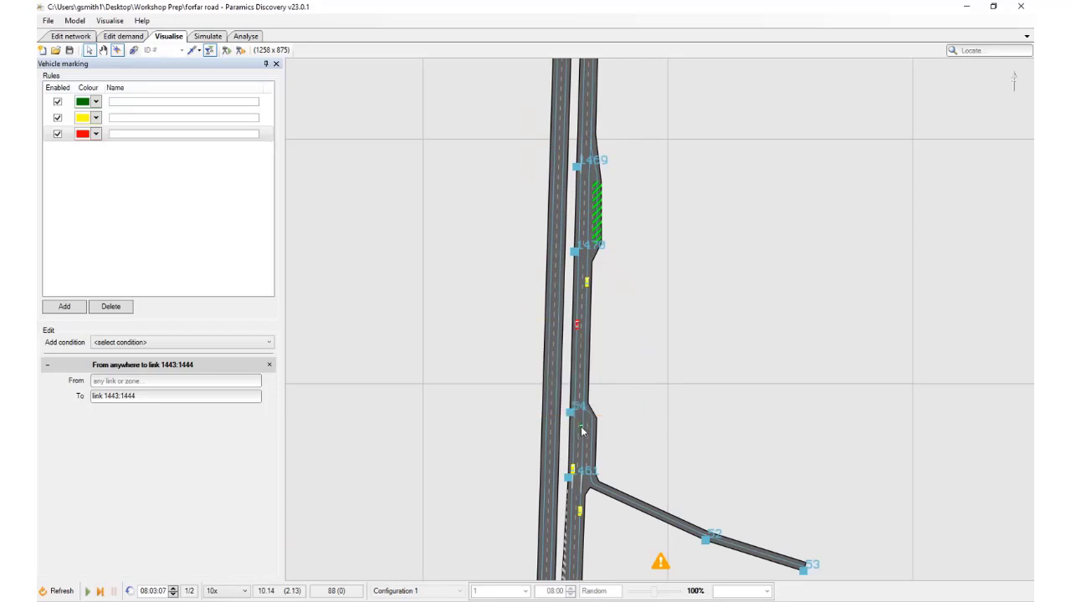
pyautogui.click(582, 431)
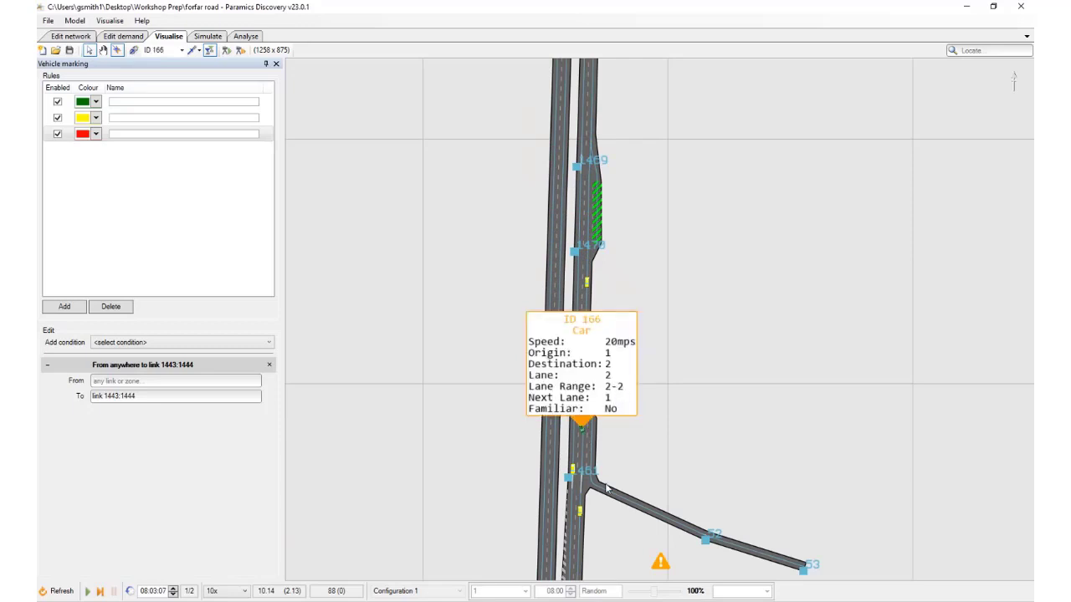
pyautogui.press('space')
pyautogui.press('space')
pyautogui.press('space')
pyautogui.click(590, 435)
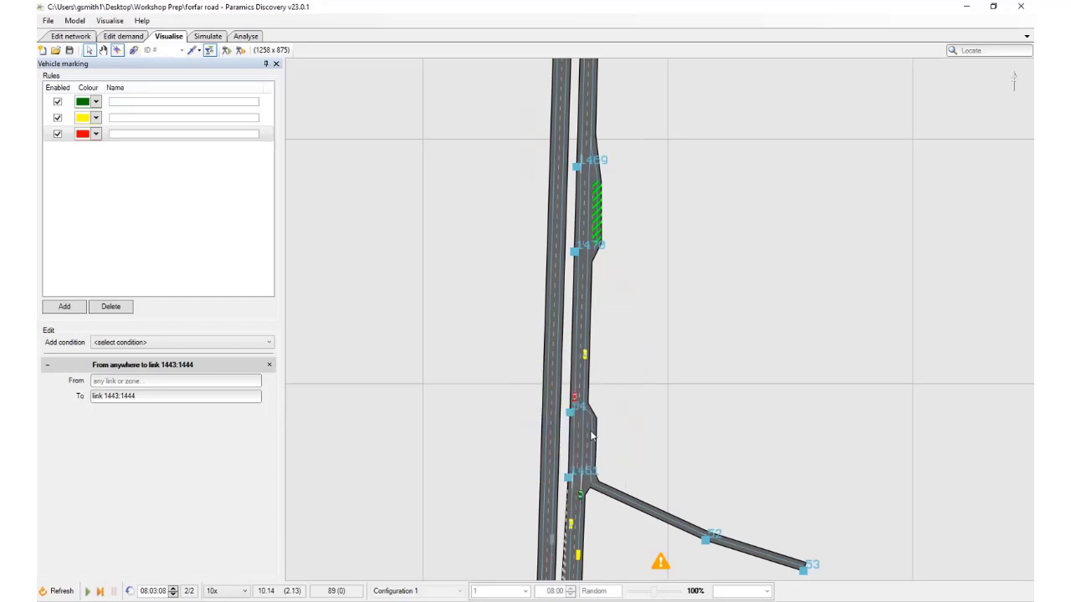
# Examine lane use along the whole northern approach, from the central junction up to its northern end beyond node 1468
pyautogui.moveTo(588, 475); pyautogui.dragTo(583, 87)
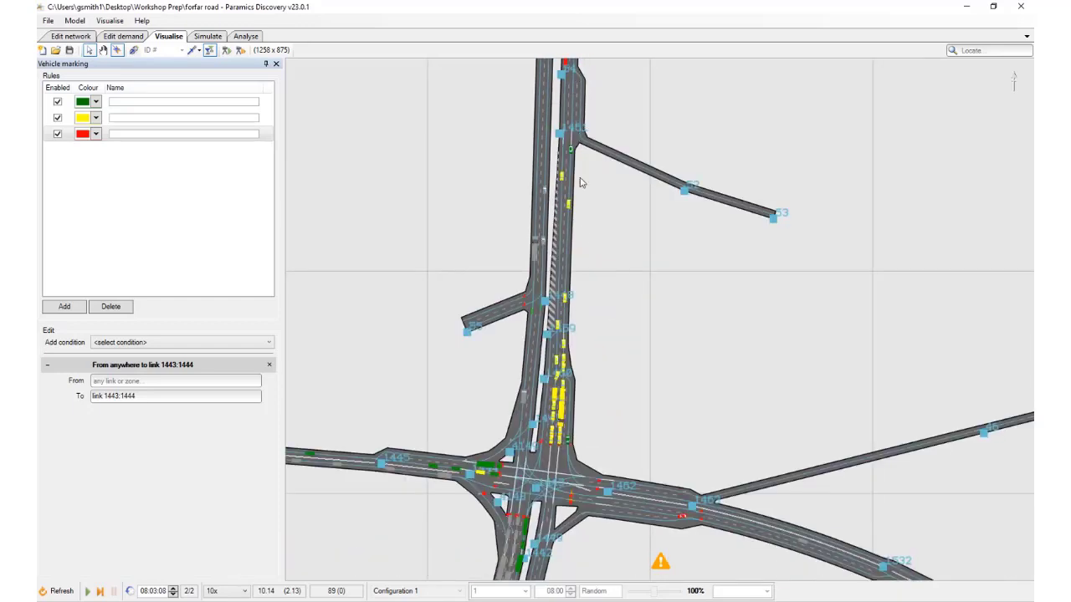
pyautogui.moveTo(581, 179); pyautogui.dragTo(578, 497)
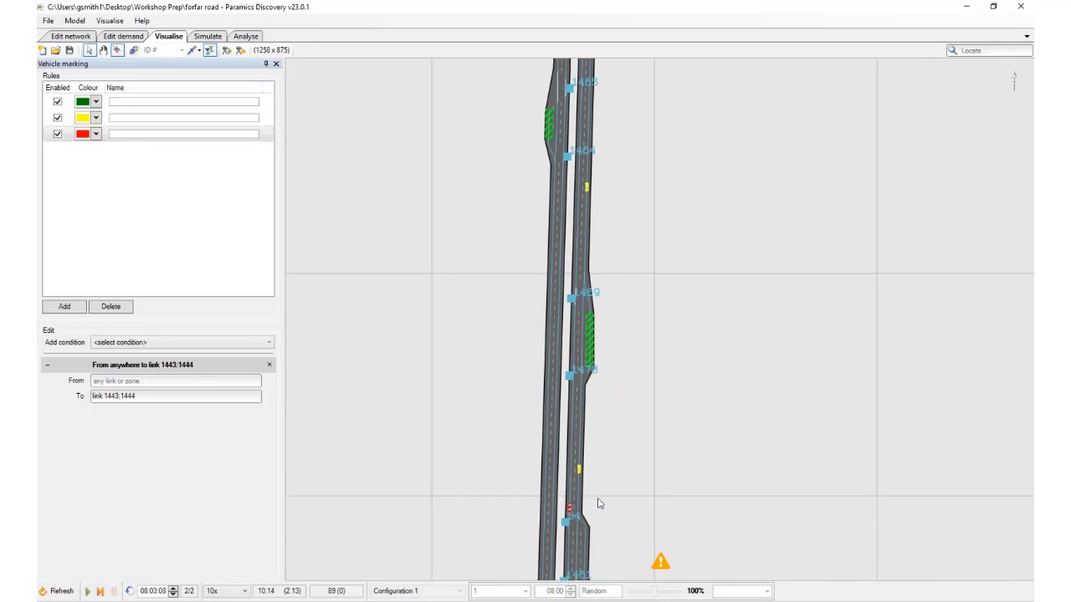
pyautogui.moveTo(599, 502); pyautogui.dragTo(608, 402)
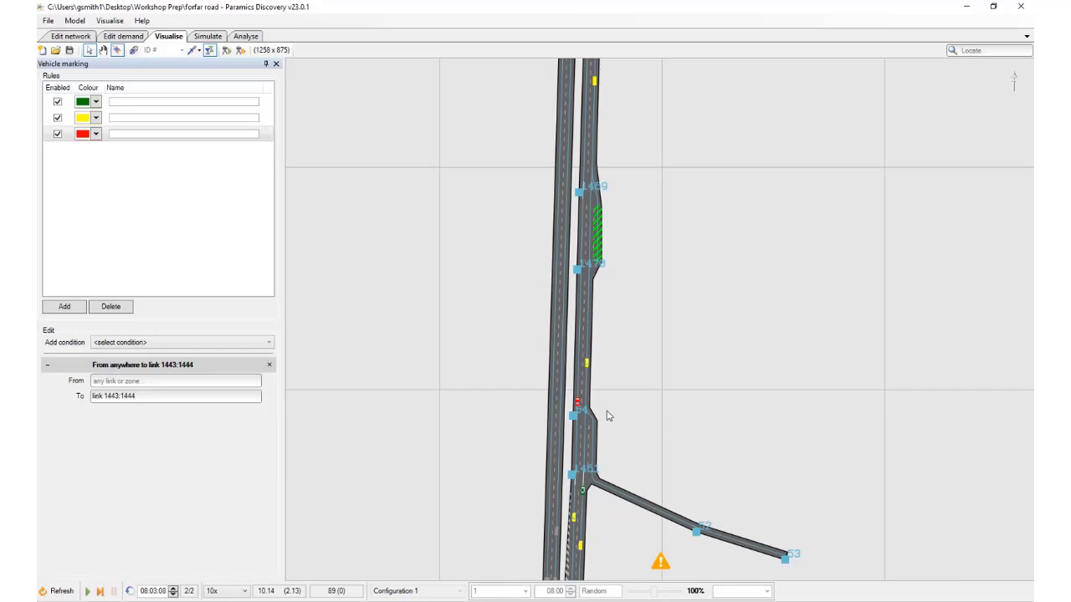
pyautogui.moveTo(601, 340); pyautogui.dragTo(595, 495)
pyautogui.moveTo(613, 287); pyautogui.dragTo(612, 437)
pyautogui.moveTo(648, 89); pyautogui.dragTo(639, 381)
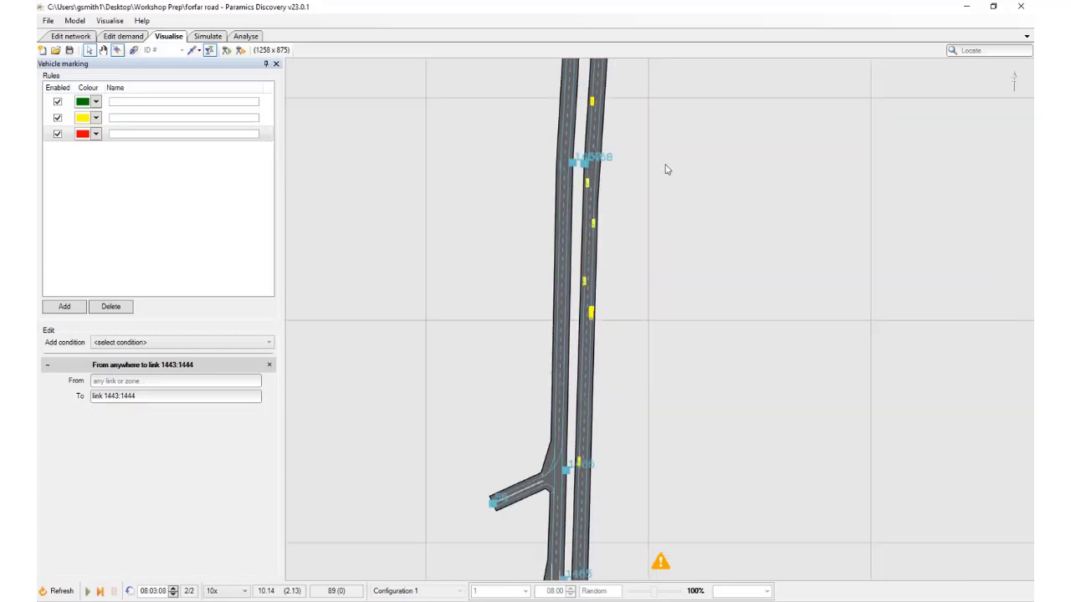
pyautogui.scroll(-1, 660, 304)
pyautogui.moveTo(660, 303); pyautogui.dragTo(613, 462)
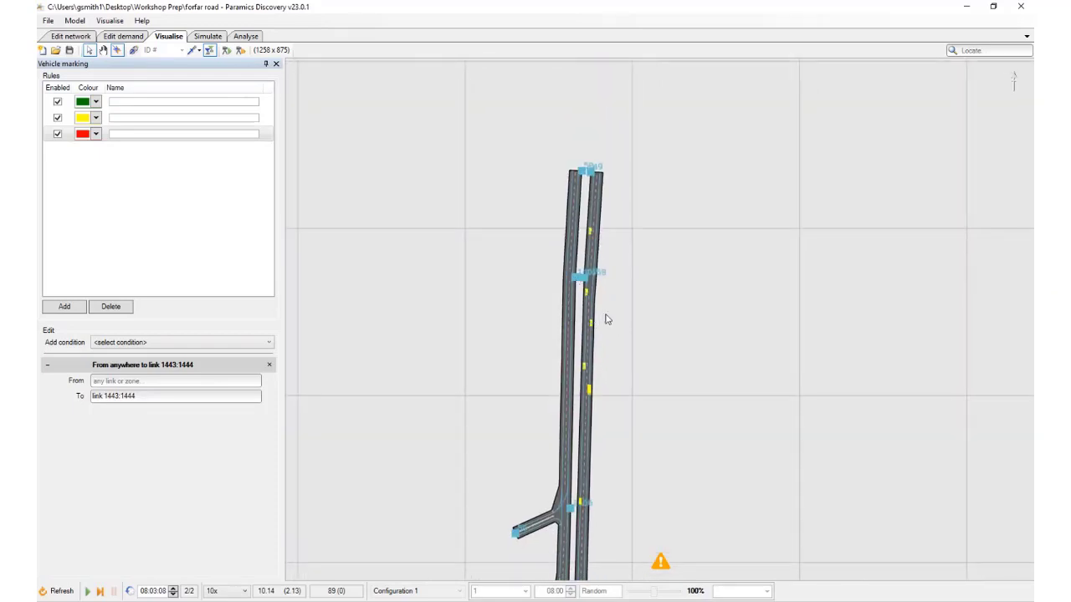
# Open the model's hazard overrides
pyautogui.moveTo(644, 376); pyautogui.dragTo(647, 30)
pyautogui.moveTo(650, 419); pyautogui.dragTo(659, 227)
pyautogui.scroll(1, 628, 430)
pyautogui.scroll(2, 625, 423)
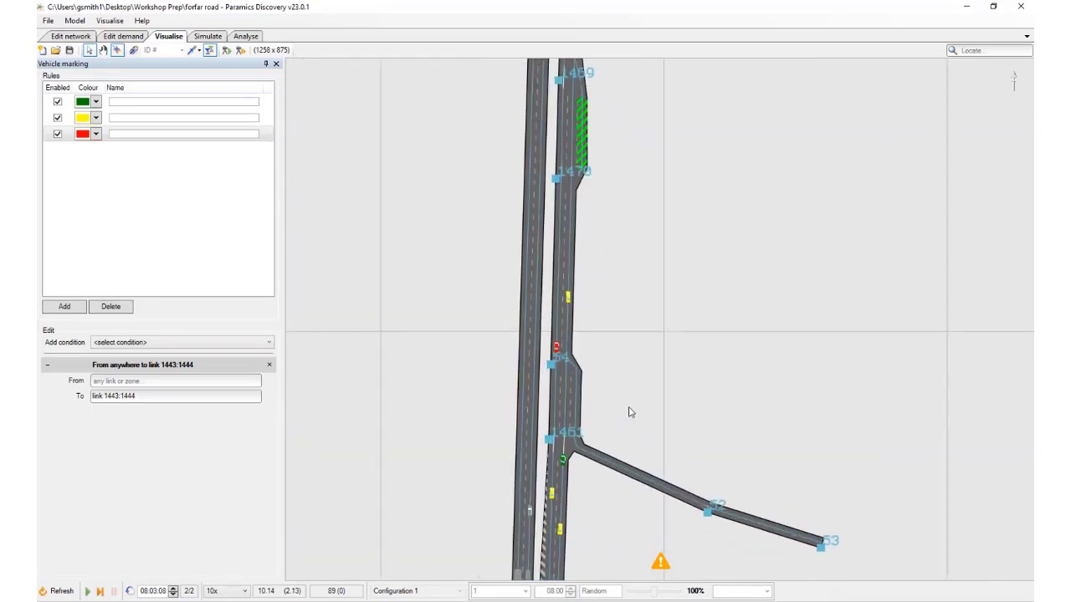
pyautogui.click(106, 23)
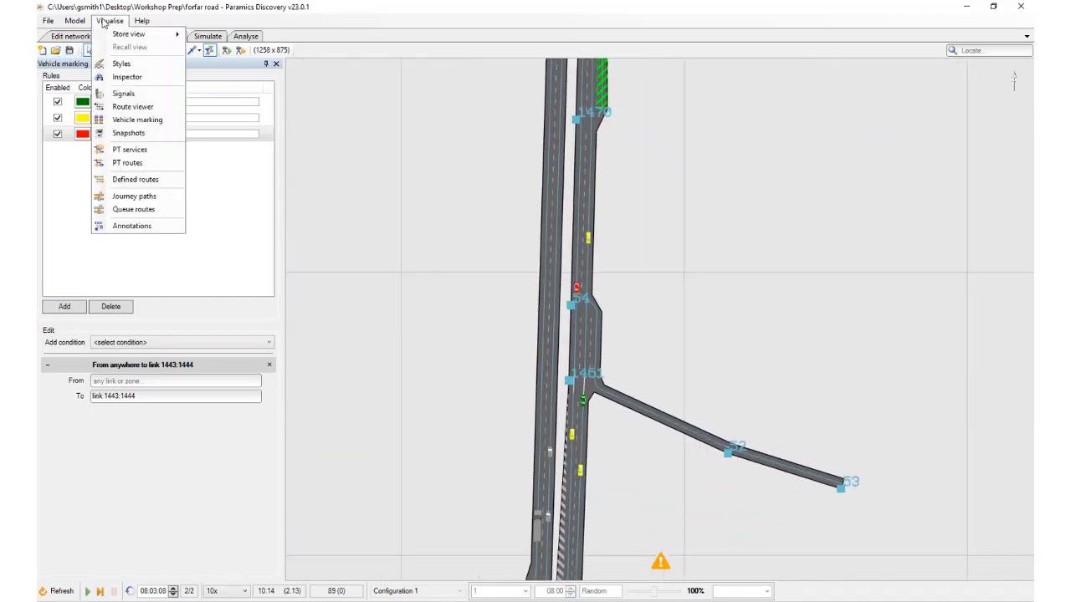
pyautogui.moveTo(71, 21)
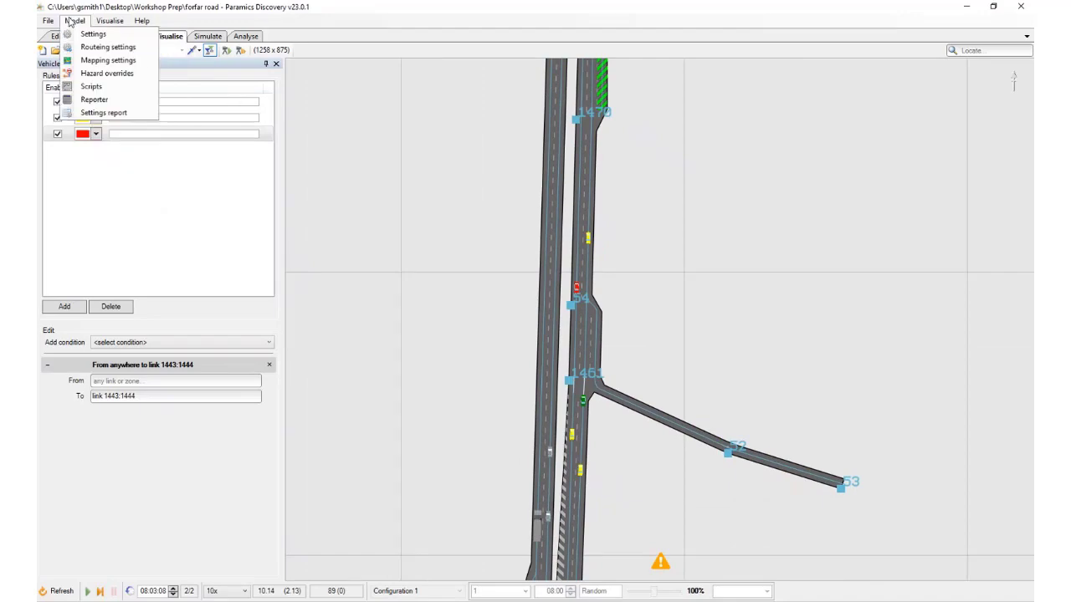
pyautogui.click(107, 73)
# Add a hazard override with link 1460:1443 as its downstream link
pyautogui.moveTo(628, 313); pyautogui.dragTo(641, 178)
pyautogui.scroll(3, 642, 179)
pyautogui.click(158, 257)
pyautogui.scroll(2, 655, 437)
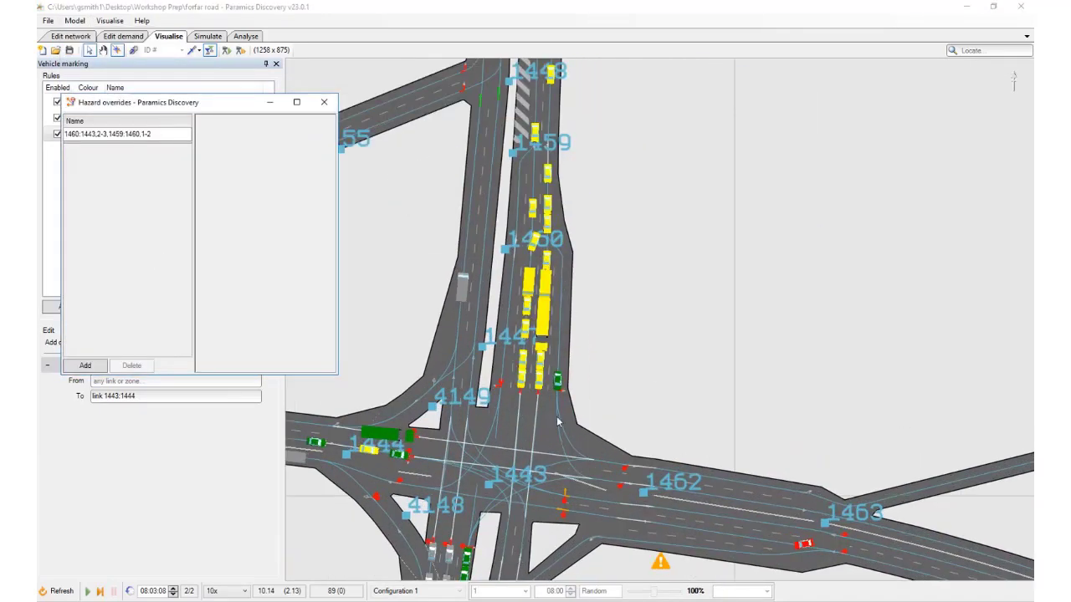
pyautogui.click(87, 366)
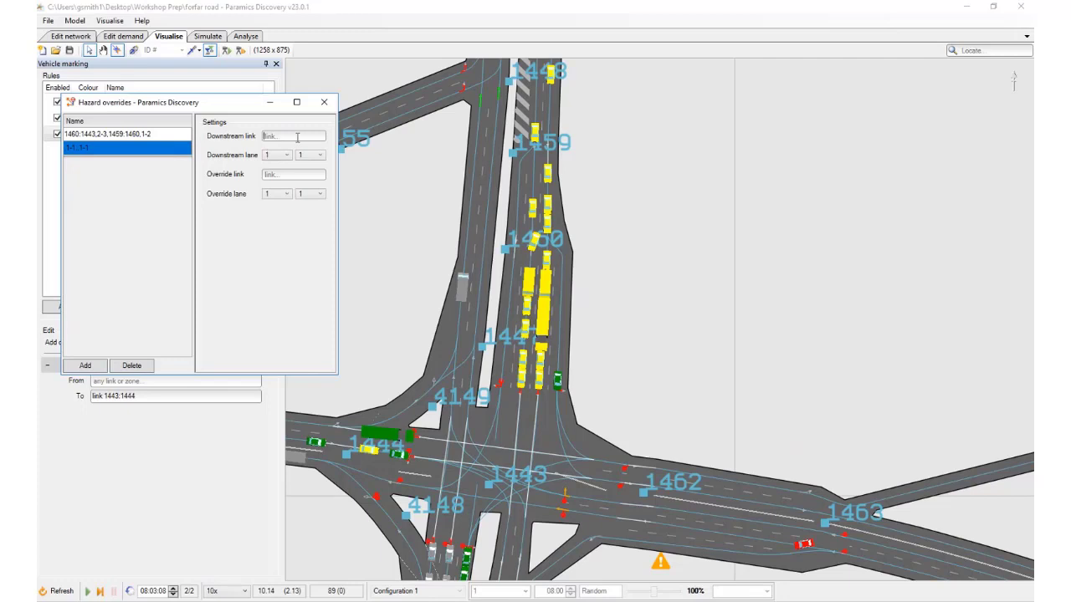
pyautogui.click(281, 135)
pyautogui.write('1460:1443')
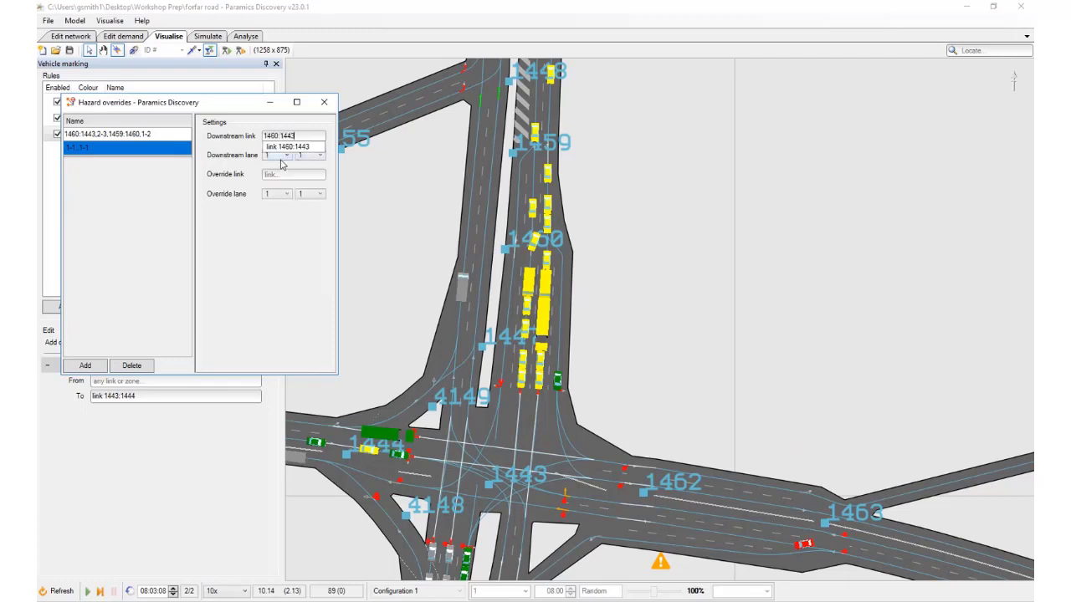
pyautogui.click(286, 147)
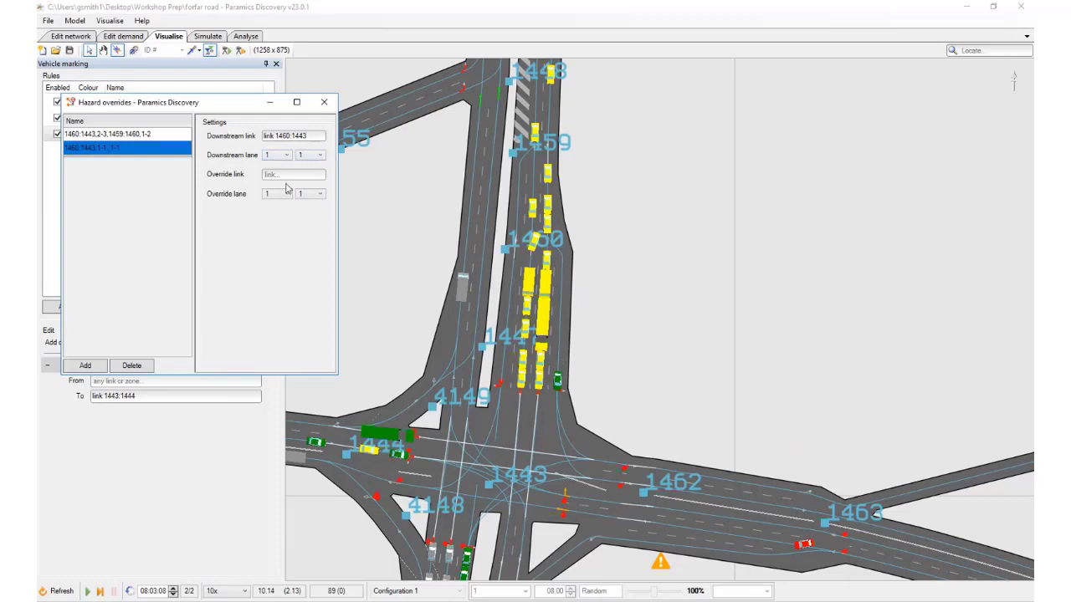
# Advance the simulation to 08:03:42 and check the lane details of the green car between nodes 1470 and 54
pyautogui.moveTo(612, 239); pyautogui.dragTo(615, 503)
pyautogui.moveTo(615, 258); pyautogui.dragTo(611, 576)
pyautogui.moveTo(638, 213); pyautogui.dragTo(633, 503)
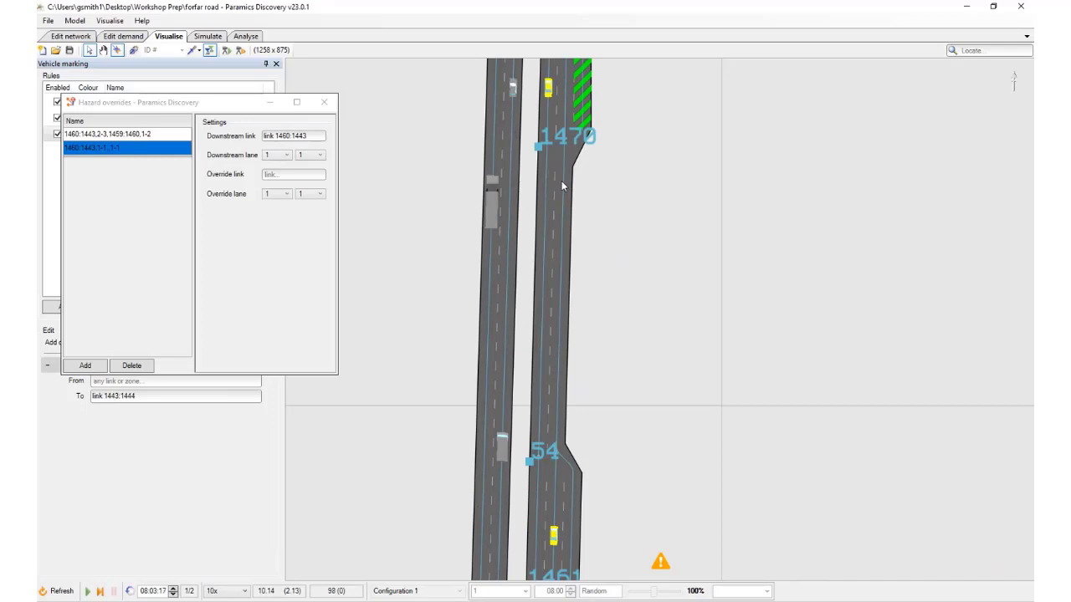
pyautogui.scroll(-2, 562, 179)
pyautogui.moveTo(561, 179); pyautogui.dragTo(563, 373)
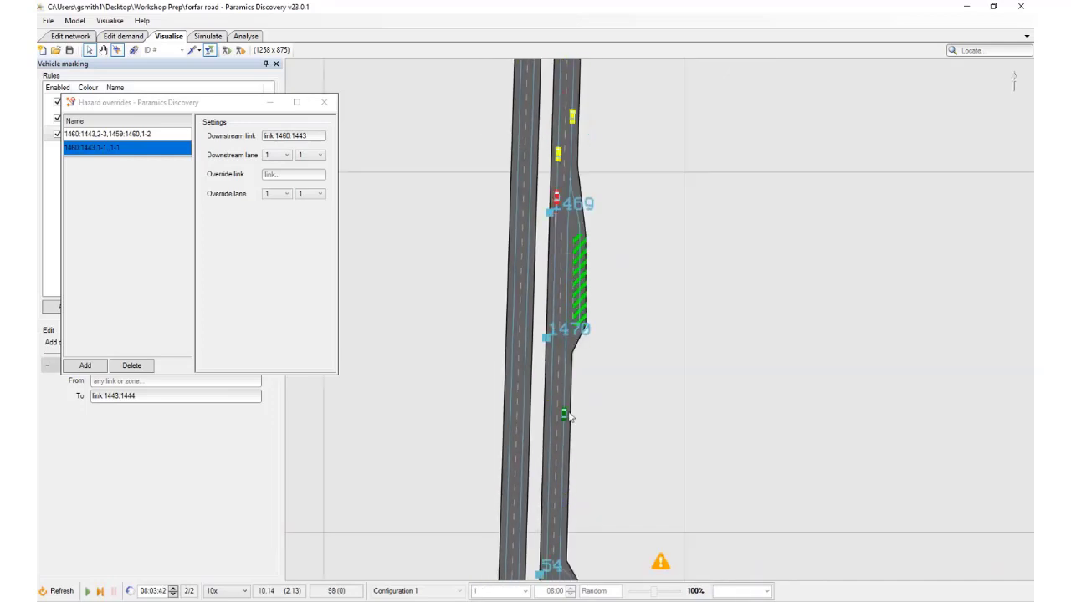
pyautogui.click(565, 416)
pyautogui.click(564, 418)
pyautogui.click(565, 416)
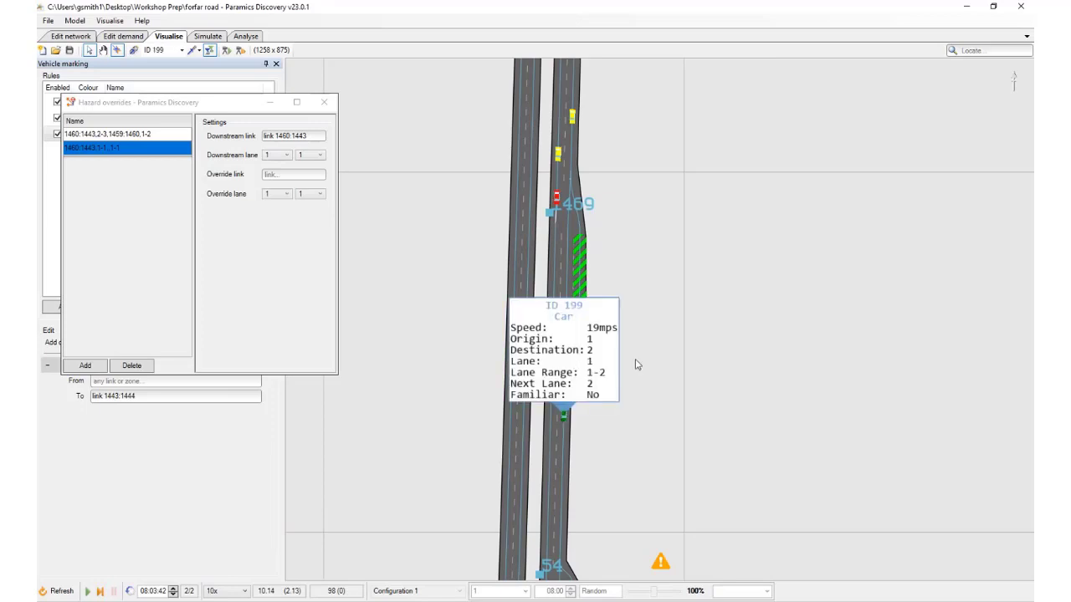
pyautogui.click(564, 417)
pyautogui.moveTo(558, 473); pyautogui.dragTo(554, 350)
pyautogui.scroll(2, 549, 209)
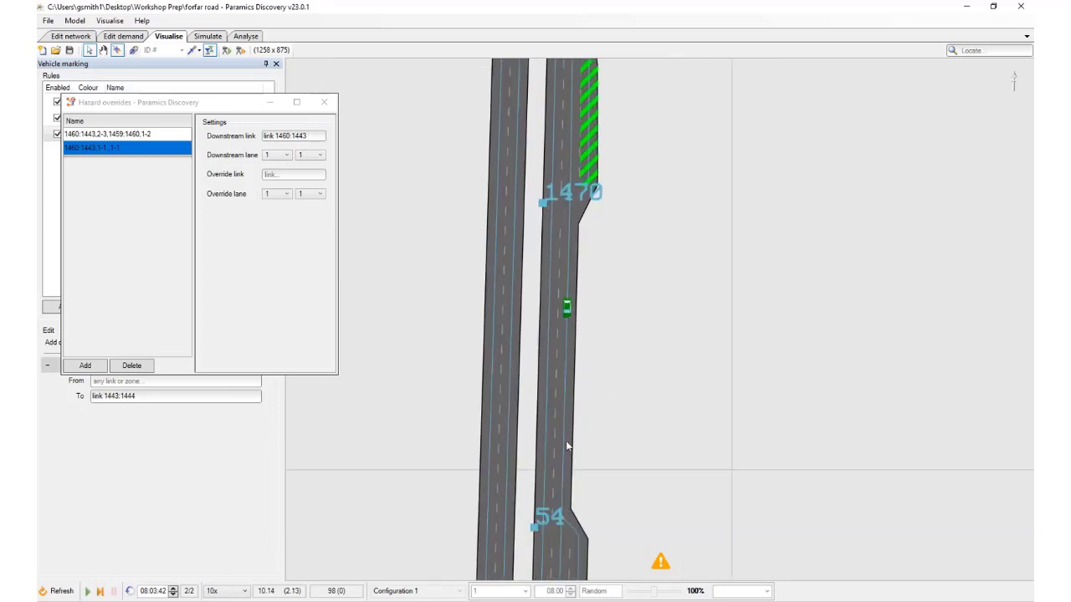
# Set the new hazard override's override link to 1470:54
pyautogui.click(285, 176)
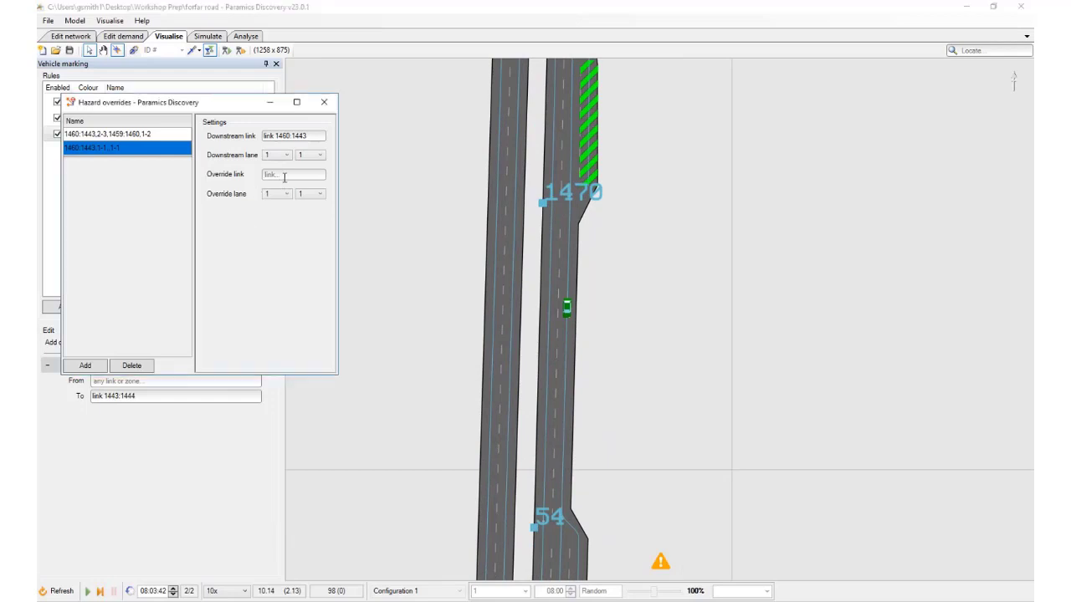
pyautogui.write('14')
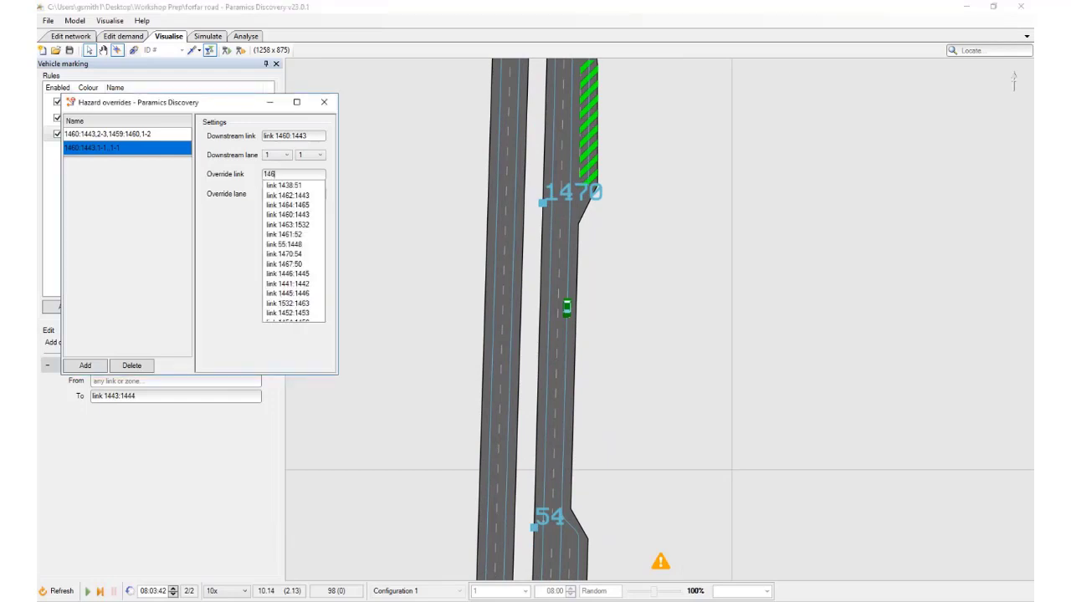
pyautogui.write('70:54')
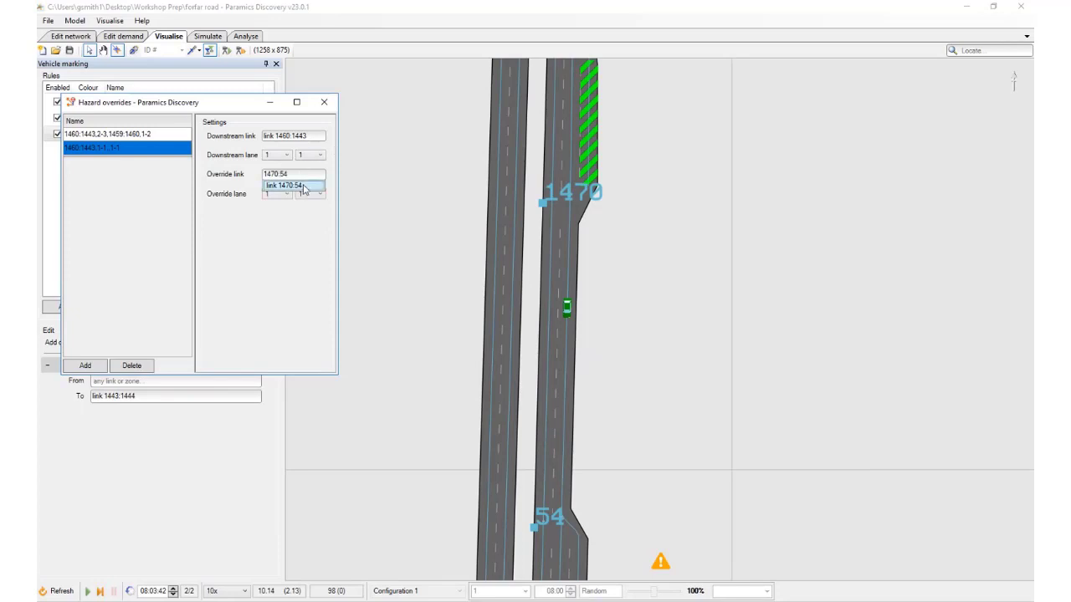
pyautogui.click(305, 185)
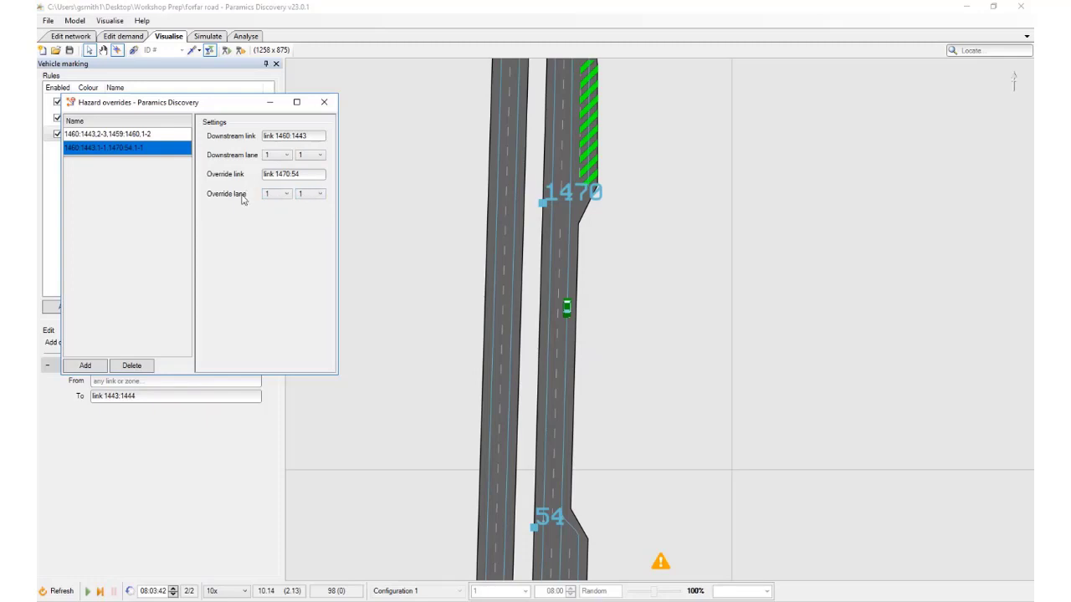
# Save the model, refresh the simulation and run it to 08:00:30
pyautogui.click(70, 51)
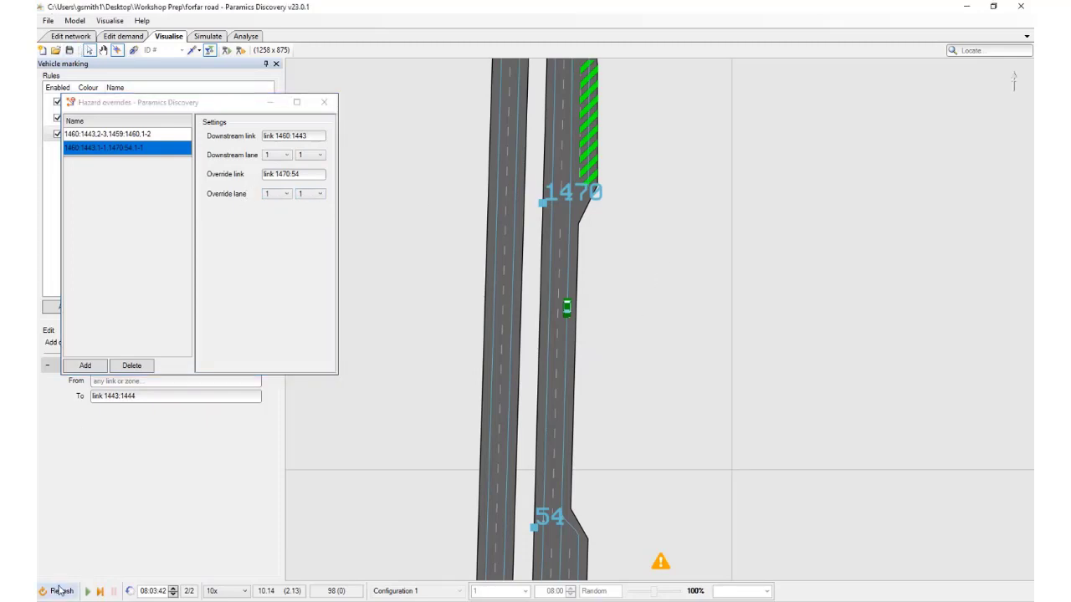
pyautogui.click(57, 590)
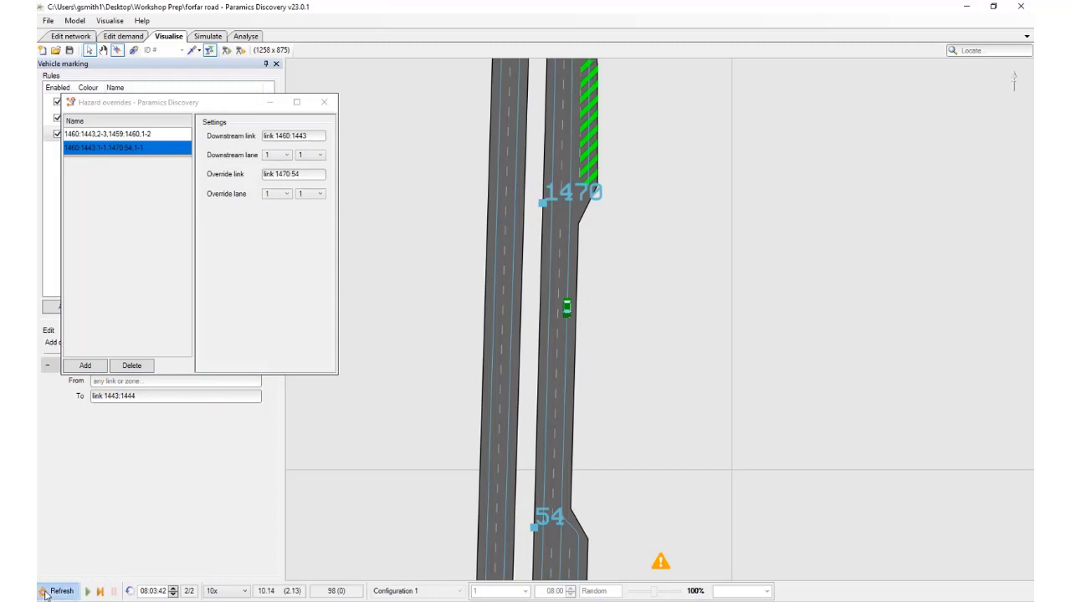
pyautogui.click(87, 591)
pyautogui.scroll(-5, 568, 302)
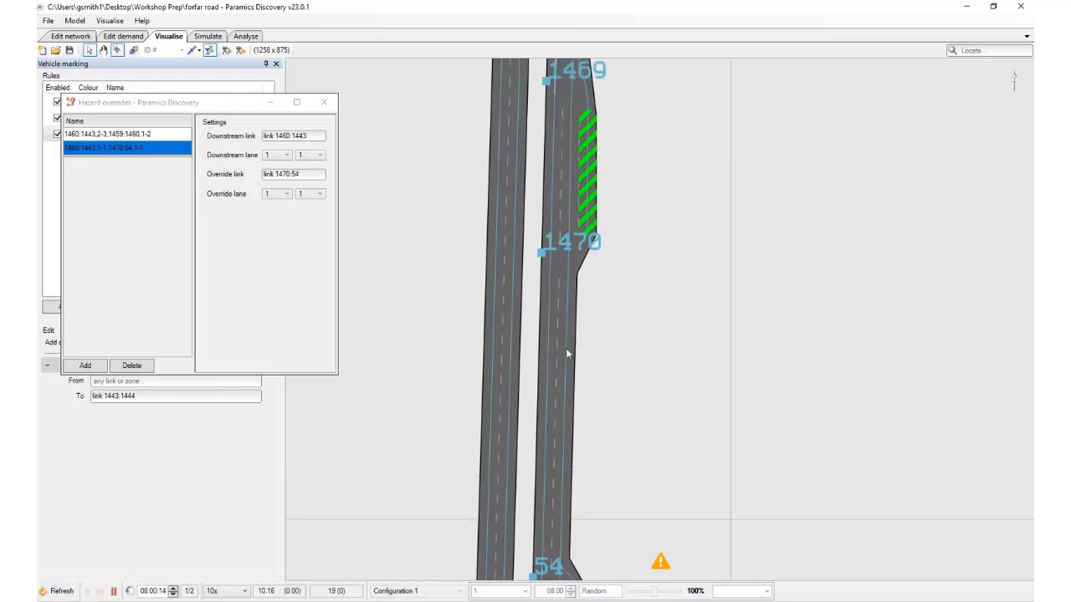
pyautogui.press('space')
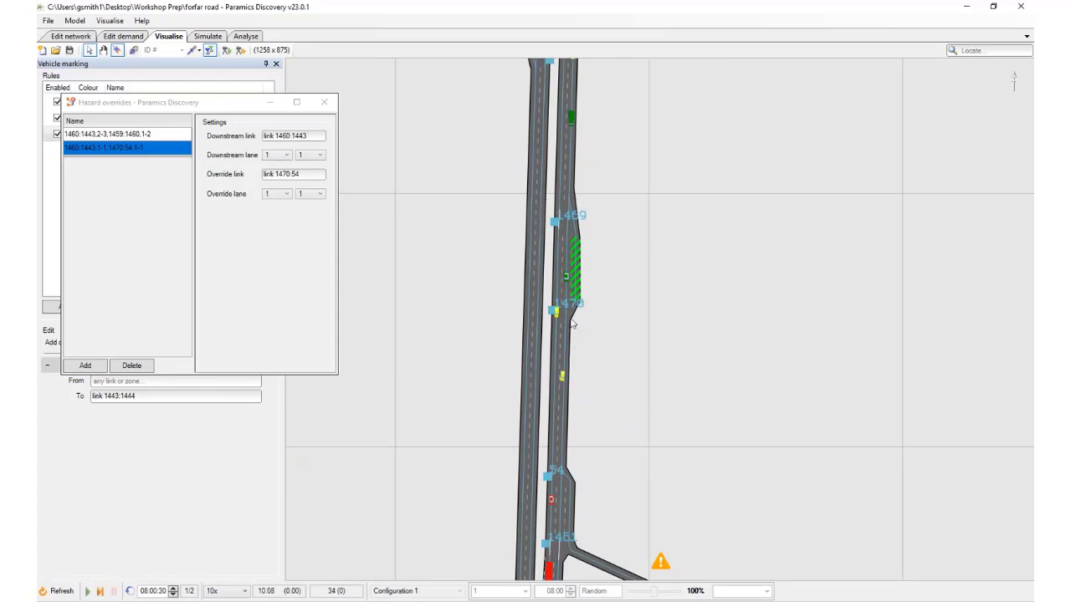
# Check the lane and lane range of the green car near node 1470, advancing the simulation to 08:00:32
pyautogui.click(566, 283)
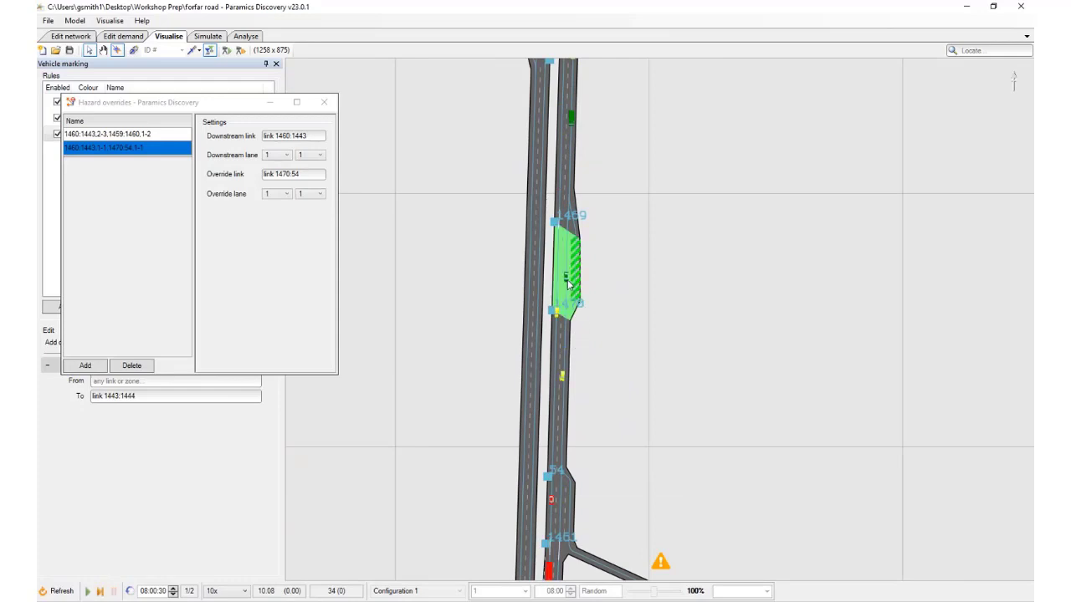
pyautogui.press('Return')
pyautogui.click(564, 378)
pyautogui.moveTo(588, 272); pyautogui.dragTo(575, 337)
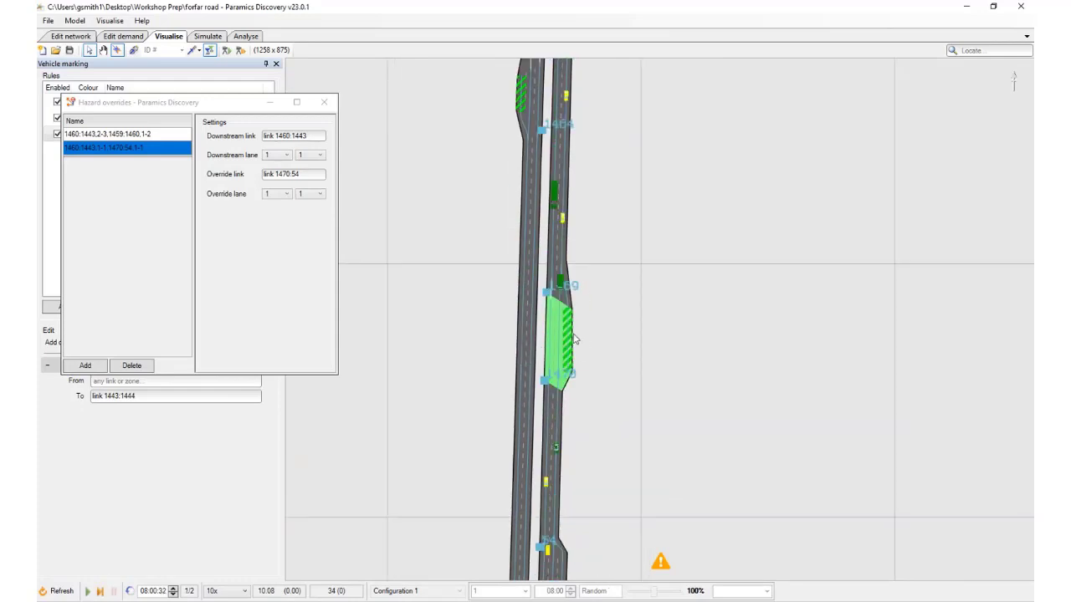
pyautogui.scroll(3, 575, 336)
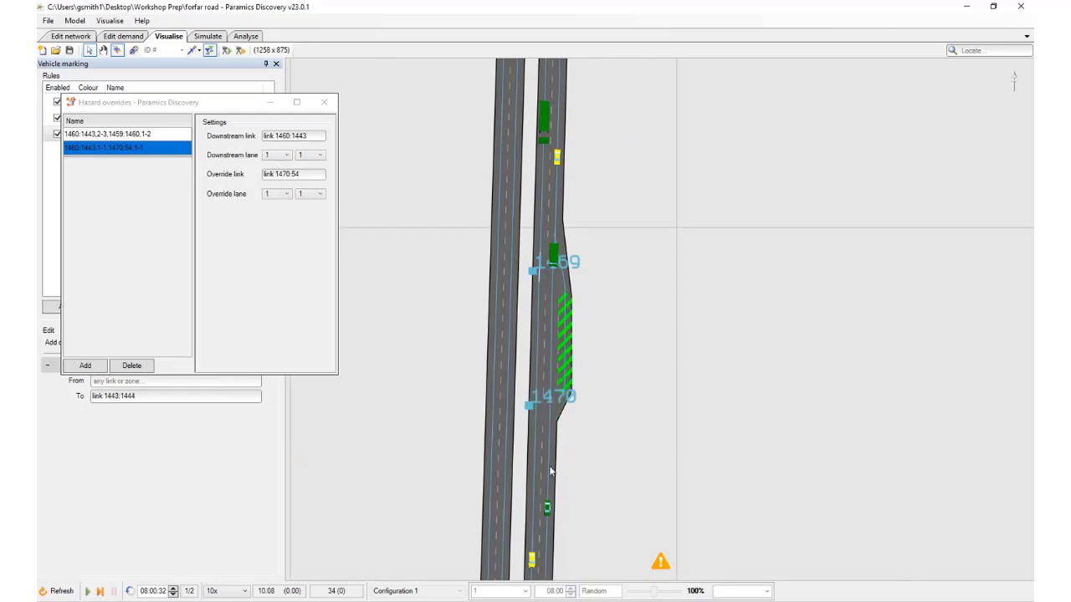
pyautogui.moveTo(577, 430); pyautogui.dragTo(577, 369)
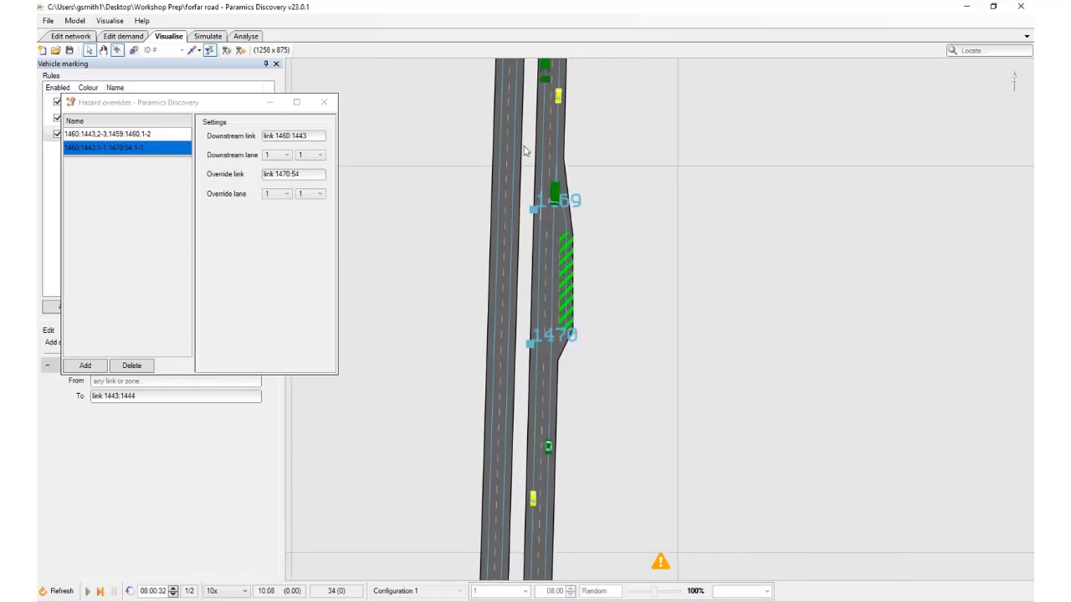
# Advance to 08:00:33 and check lane details of the green light goods vehicle near node 1469 and the heavy goods vehicle behind it
pyautogui.click(558, 189)
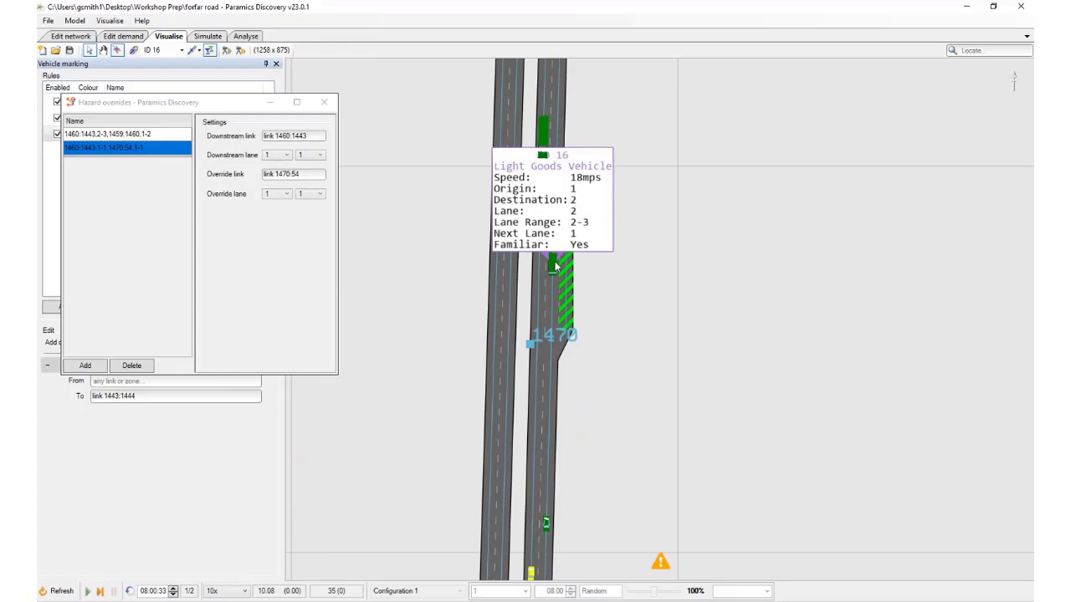
pyautogui.click(553, 262)
pyautogui.click(545, 132)
pyautogui.moveTo(570, 161); pyautogui.dragTo(604, 294)
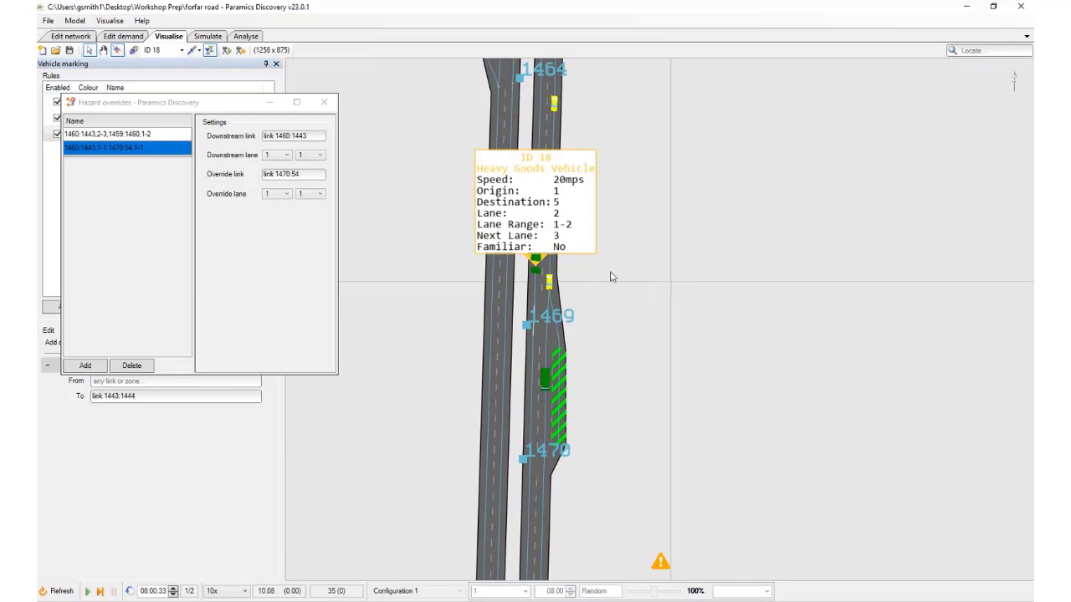
pyautogui.click(538, 266)
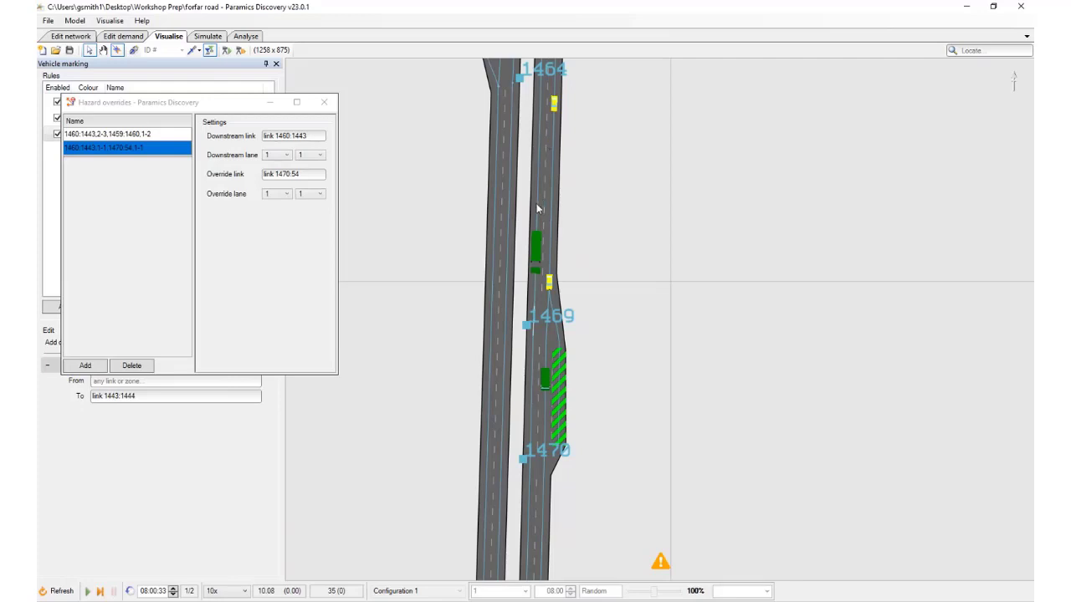
# Duplicate the 1470:54 hazard override and set the copy's override link to 1469:1470
pyautogui.rightClick(156, 155)
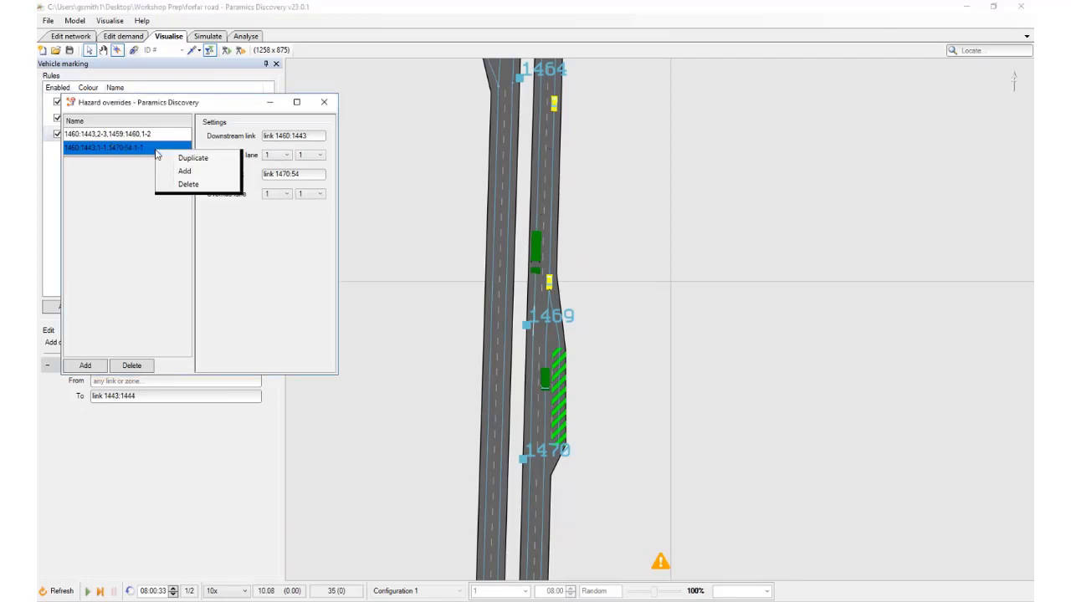
pyautogui.click(200, 165)
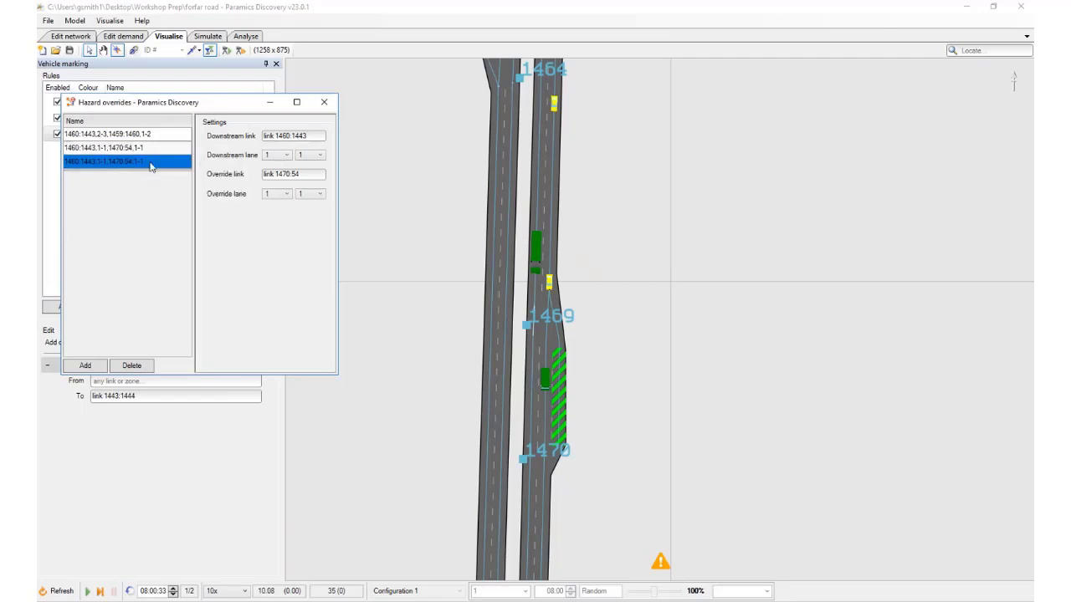
pyautogui.click(319, 174)
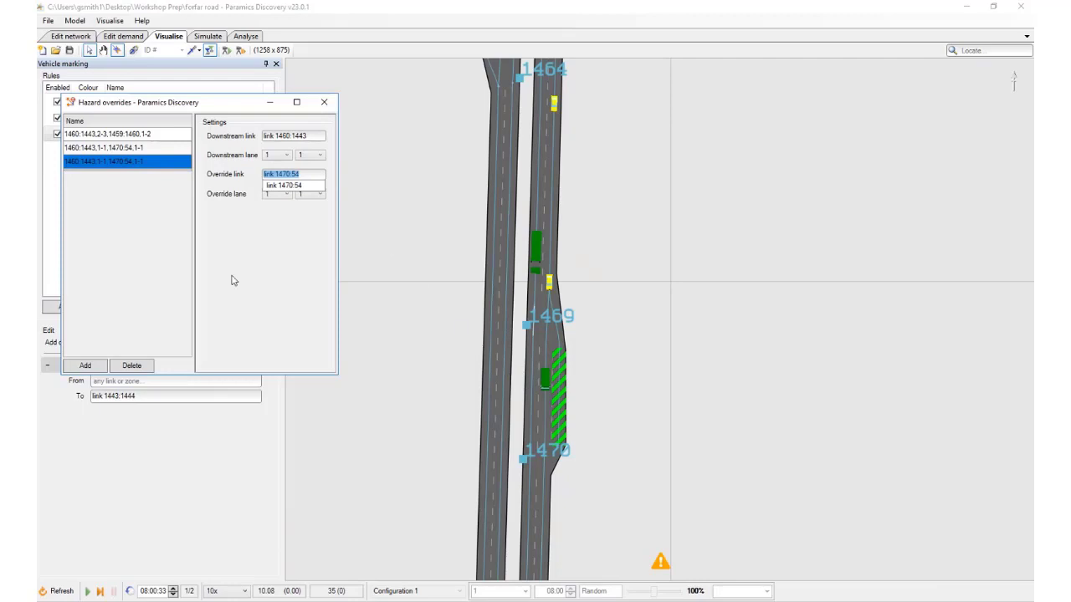
pyautogui.write('l')
pyautogui.write('69:1')
pyautogui.click(288, 185)
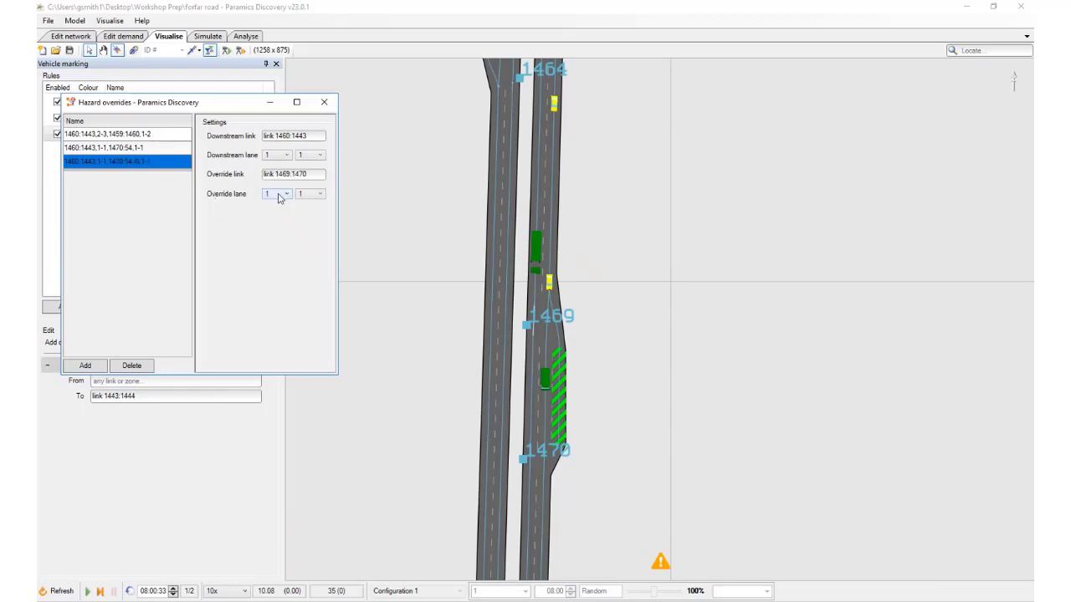
# Set both override lane limits for link 1469:1470 to lane 2
pyautogui.click(279, 194)
pyautogui.click(280, 214)
pyautogui.click(308, 194)
pyautogui.click(310, 214)
# Duplicate the 1469:1470 hazard override and set the copy's override link to 1468:1469
pyautogui.rightClick(155, 162)
pyautogui.click(186, 173)
pyautogui.moveTo(595, 264); pyautogui.dragTo(587, 421)
pyautogui.scroll(-2, 560, 191)
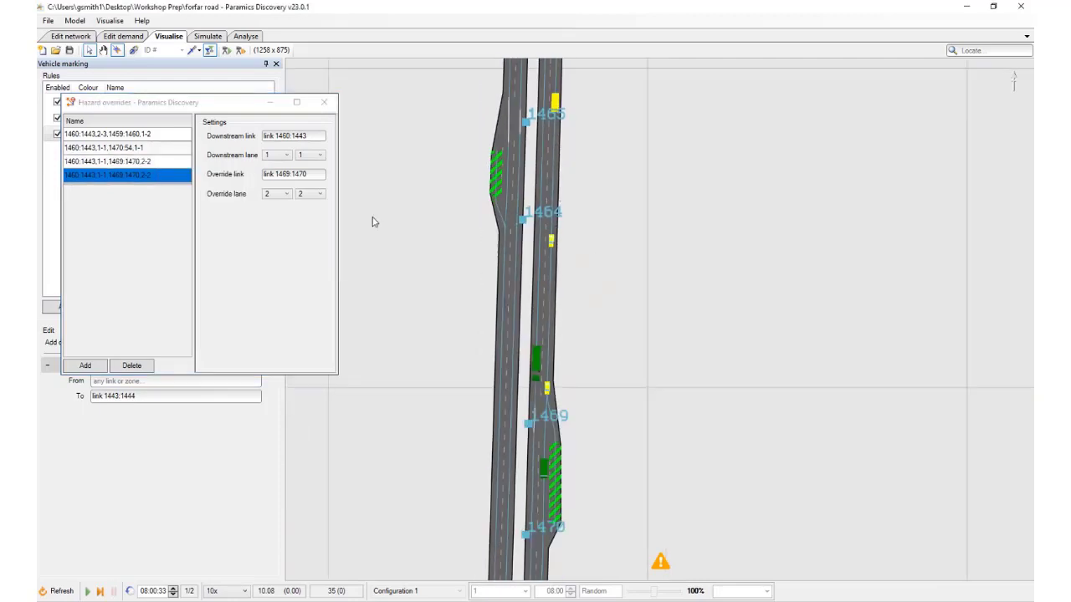
pyautogui.click(290, 176)
pyautogui.write('1')
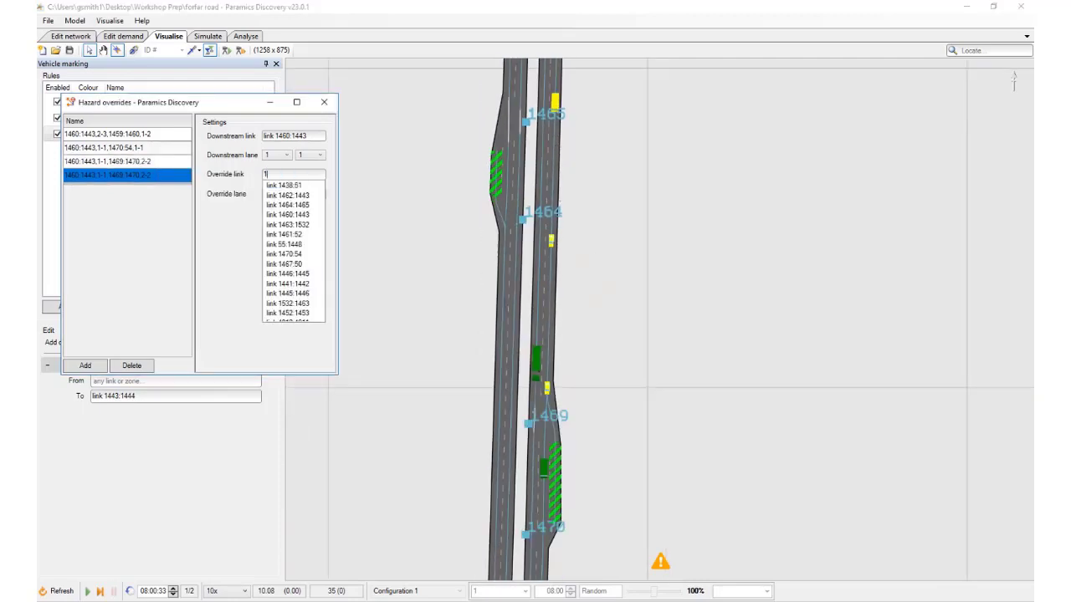
pyautogui.write('468:1469')
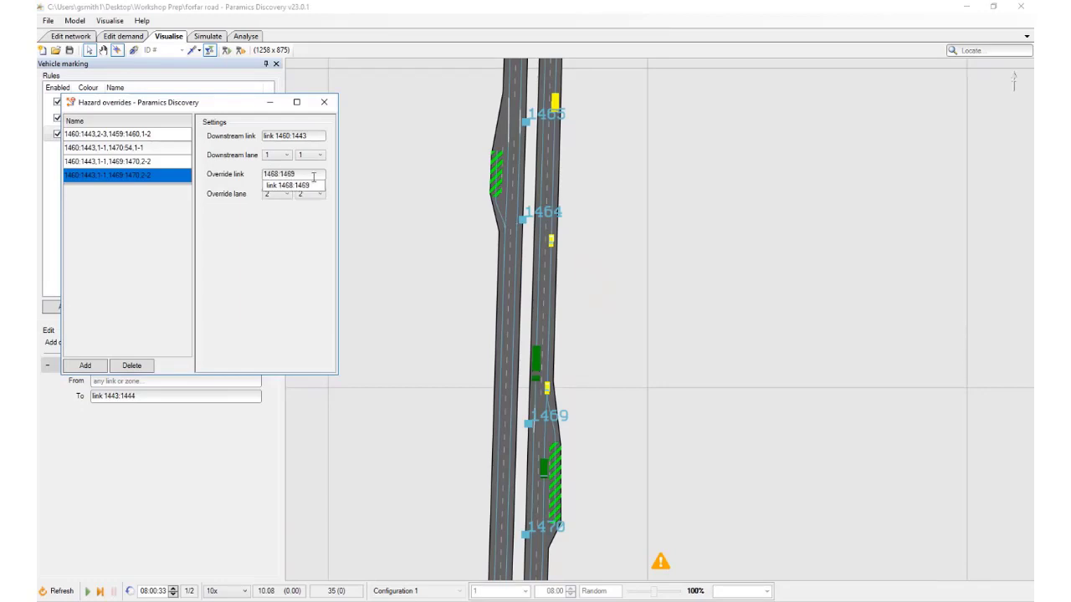
pyautogui.click(297, 185)
# Set both override lane limits for link 1468:1469 to lane 1 and save the model
pyautogui.click(285, 193)
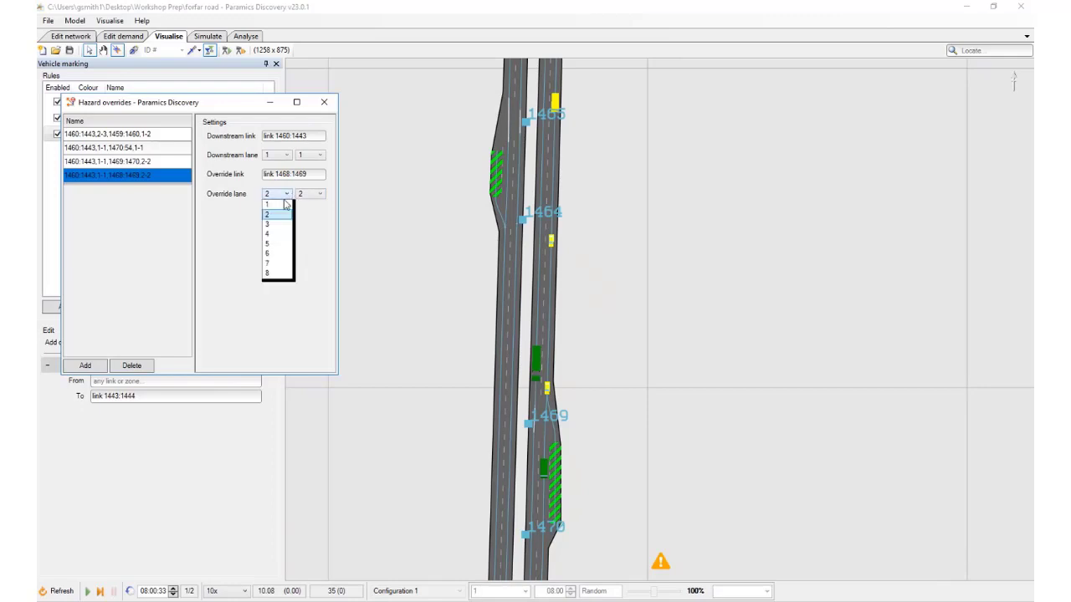
pyautogui.click(283, 203)
pyautogui.click(309, 193)
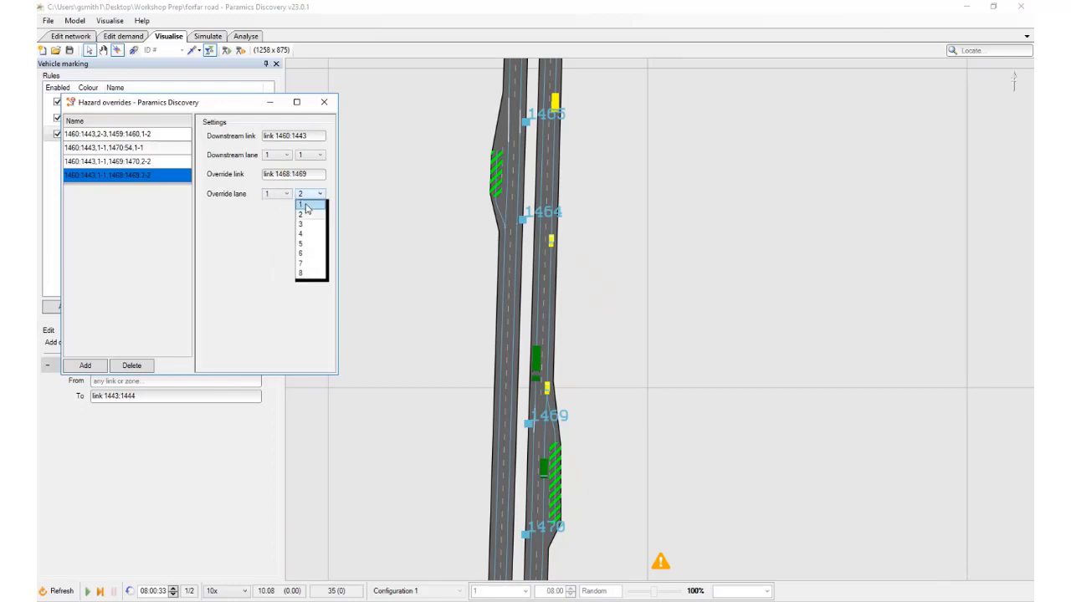
pyautogui.click(308, 206)
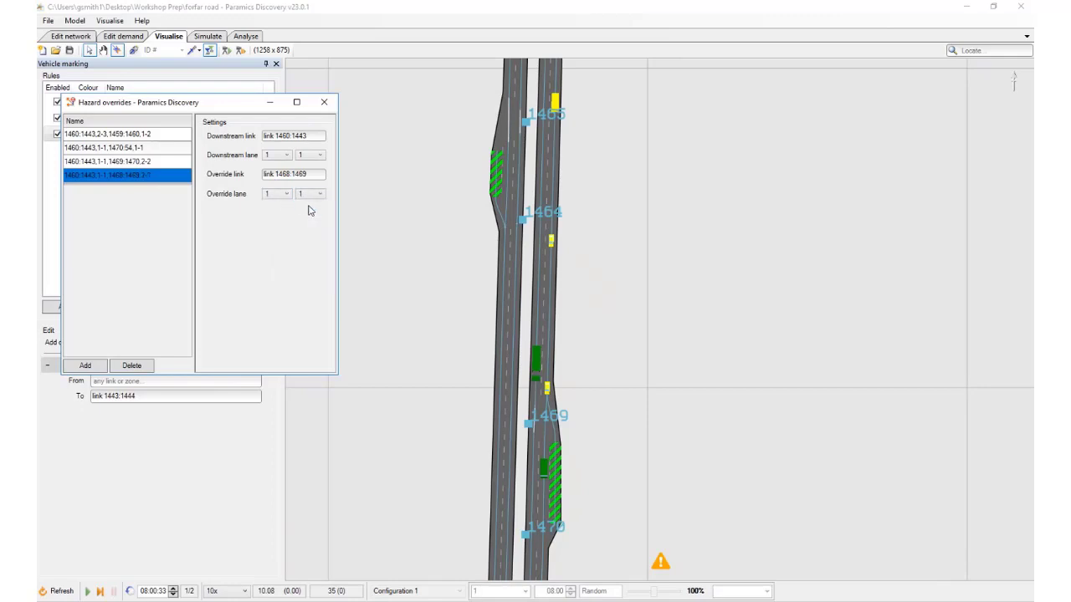
pyautogui.click(333, 107)
pyautogui.click(70, 50)
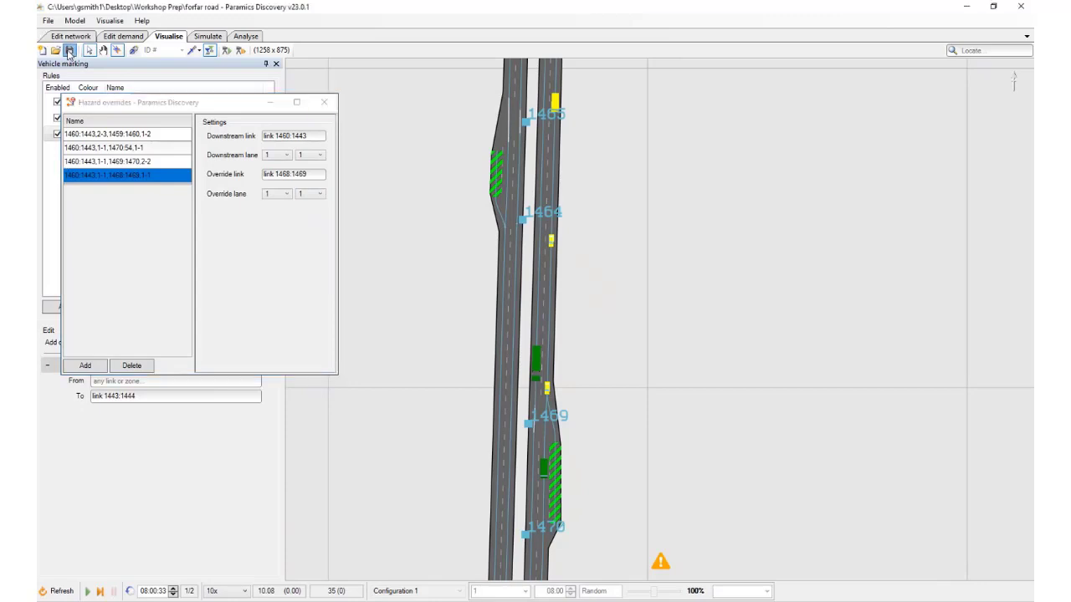
# Refresh and run the simulation, and follow a green car from the northern entry southward to node 1470, checking its lane details
pyautogui.click(62, 592)
pyautogui.click(91, 592)
pyautogui.moveTo(705, 250); pyautogui.dragTo(674, 494)
pyautogui.scroll(-2, 660, 324)
pyautogui.moveTo(630, 67); pyautogui.dragTo(596, 318)
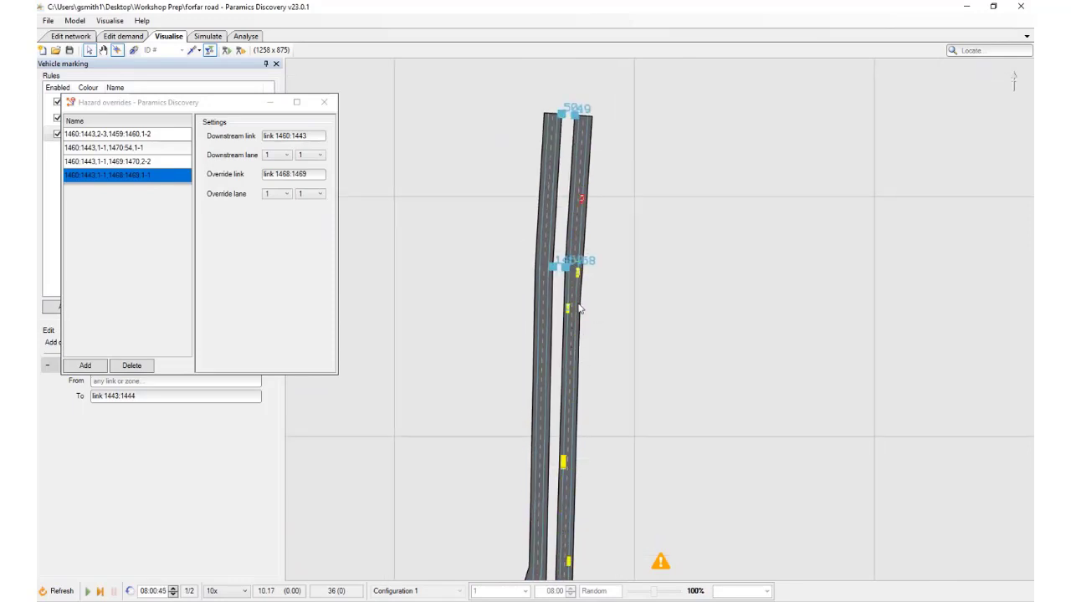
pyautogui.click(578, 335)
pyautogui.moveTo(612, 407); pyautogui.dragTo(617, 203)
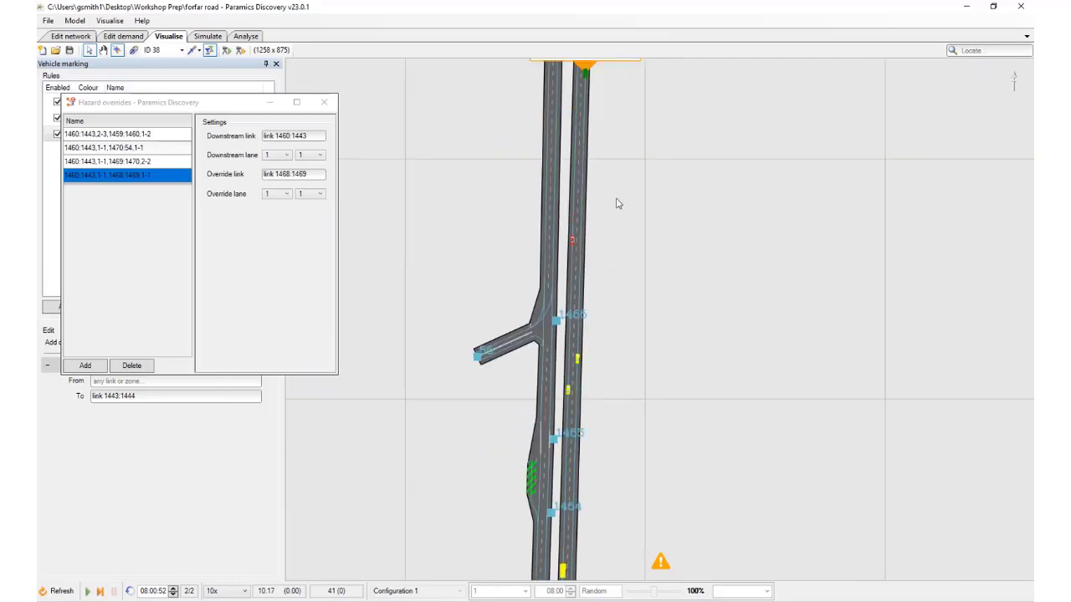
pyautogui.moveTo(621, 462); pyautogui.dragTo(619, 313)
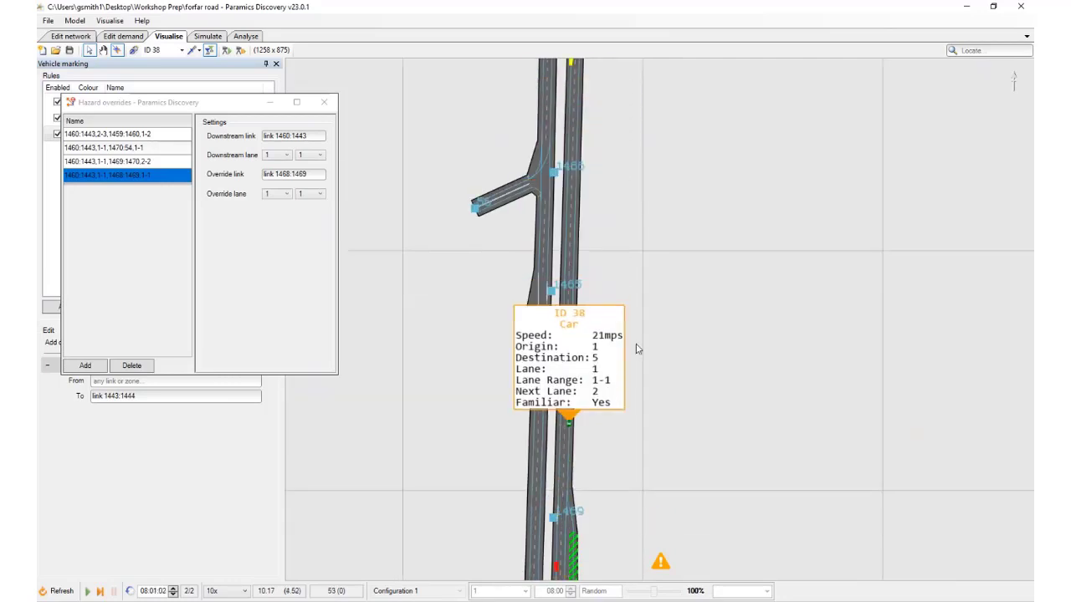
pyautogui.moveTo(634, 510); pyautogui.dragTo(632, 210)
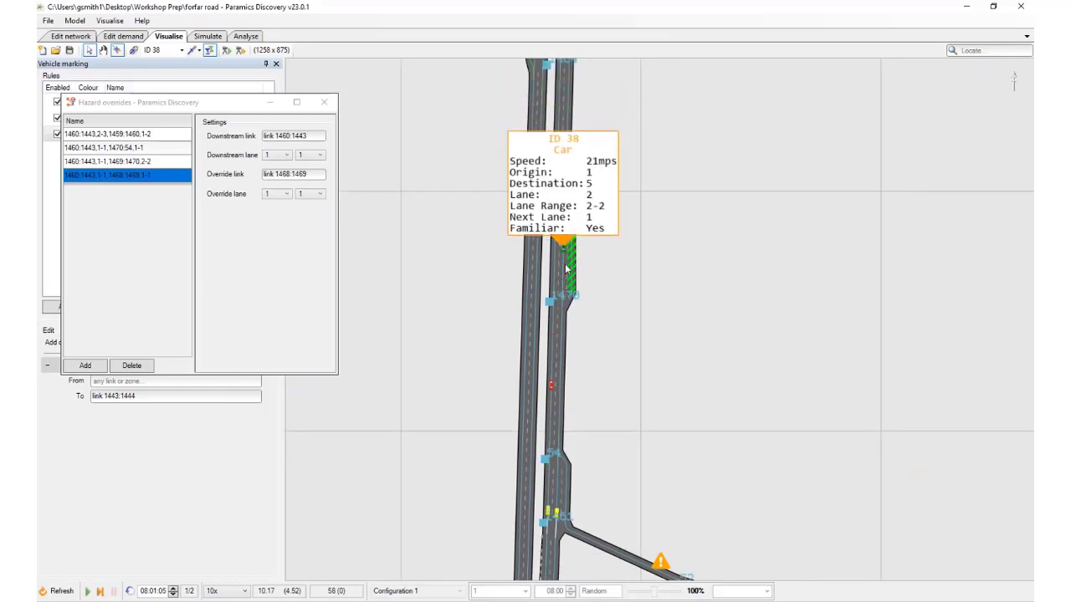
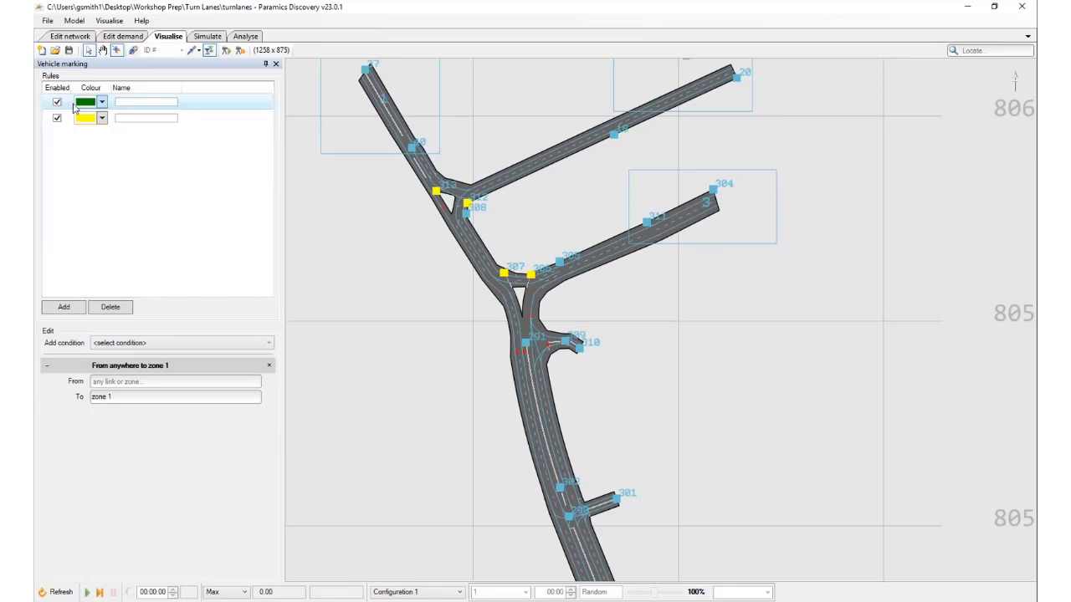
# Run and pause the simulation, and inspect the lane details of the green car just south of node 291
pyautogui.press('space')
pyautogui.moveTo(554, 425); pyautogui.dragTo(553, 415)
pyautogui.scroll(3, 554, 420)
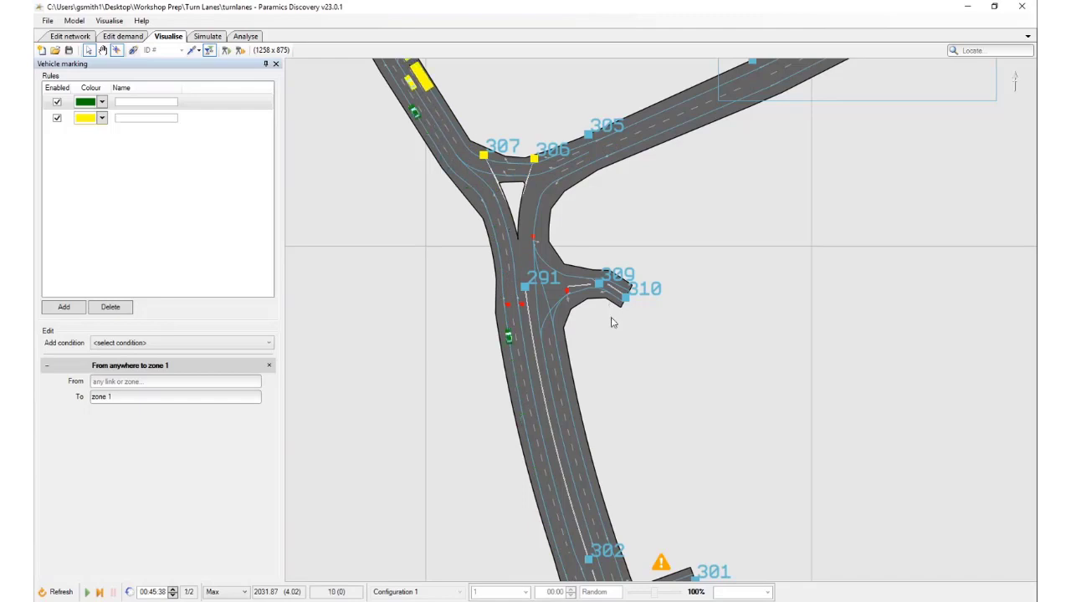
pyautogui.moveTo(526, 379); pyautogui.dragTo(532, 365)
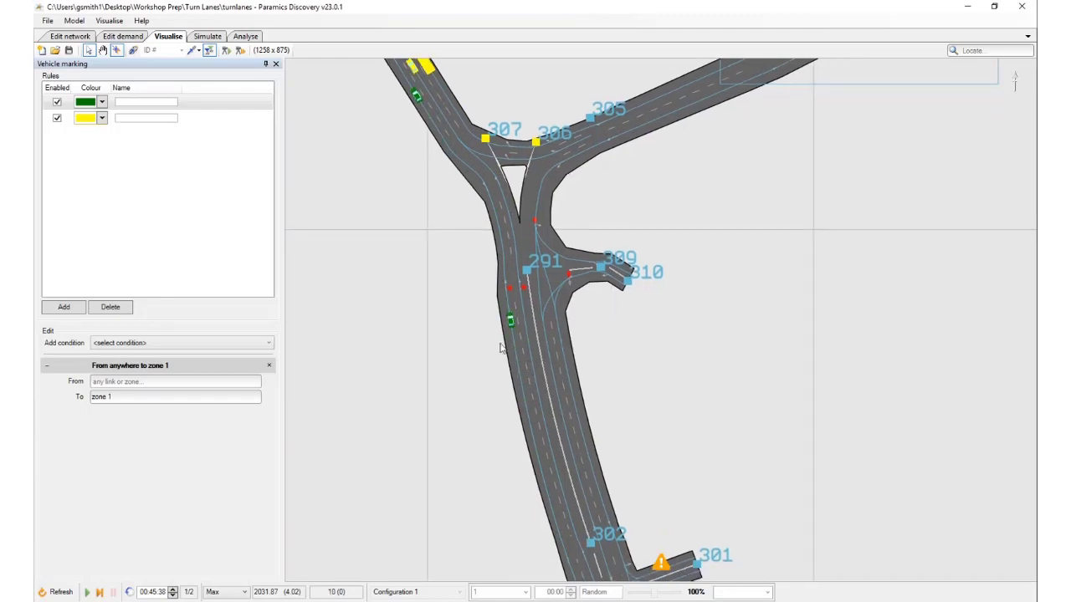
pyautogui.click(511, 320)
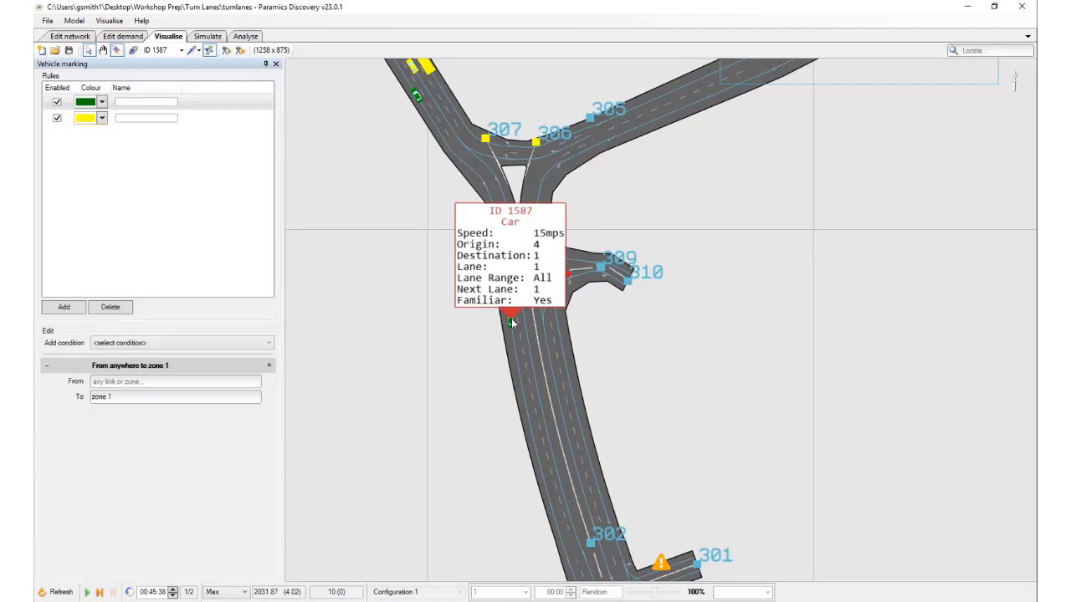
pyautogui.click(512, 324)
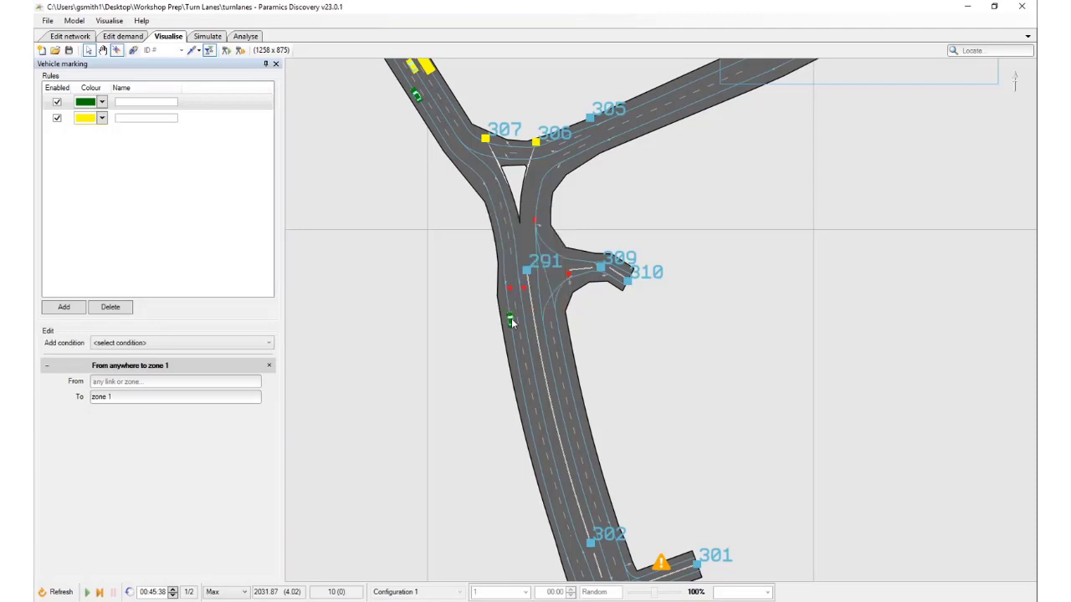
# Show the hazard annotations and trace the approach links covered by the hazards at nodes 307 and 308
pyautogui.scroll(-1, 512, 324)
pyautogui.moveTo(512, 324); pyautogui.dragTo(513, 360)
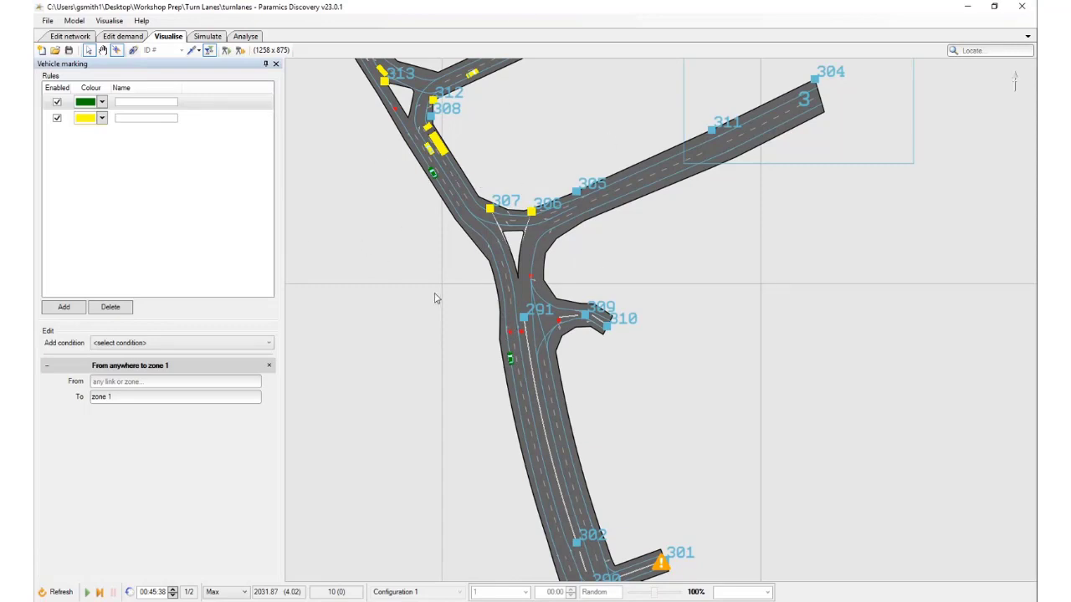
pyautogui.moveTo(434, 294); pyautogui.dragTo(441, 315)
pyautogui.press('m')
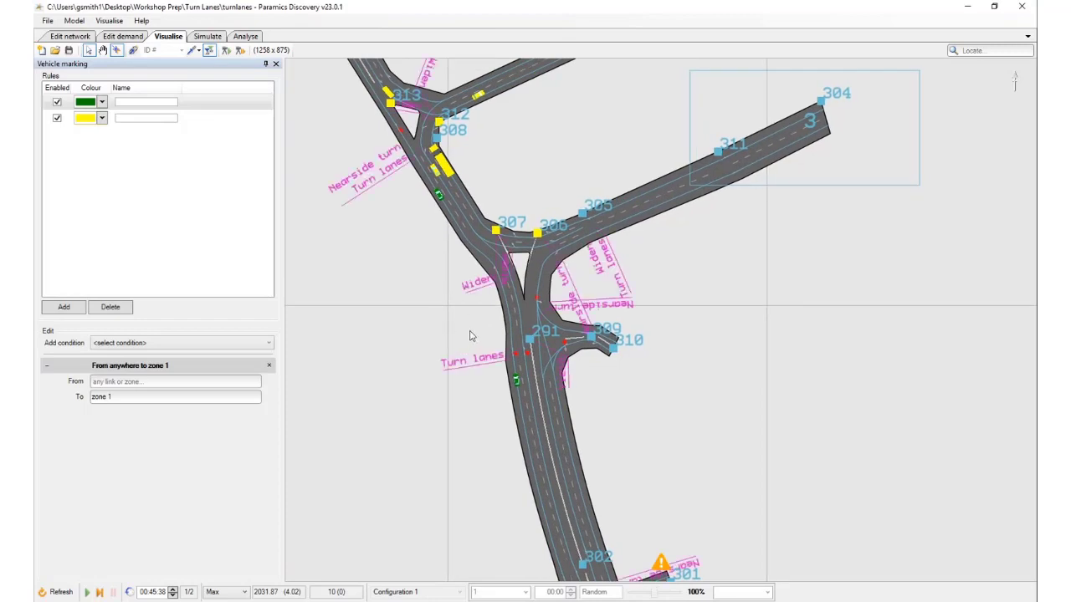
pyautogui.click(495, 231)
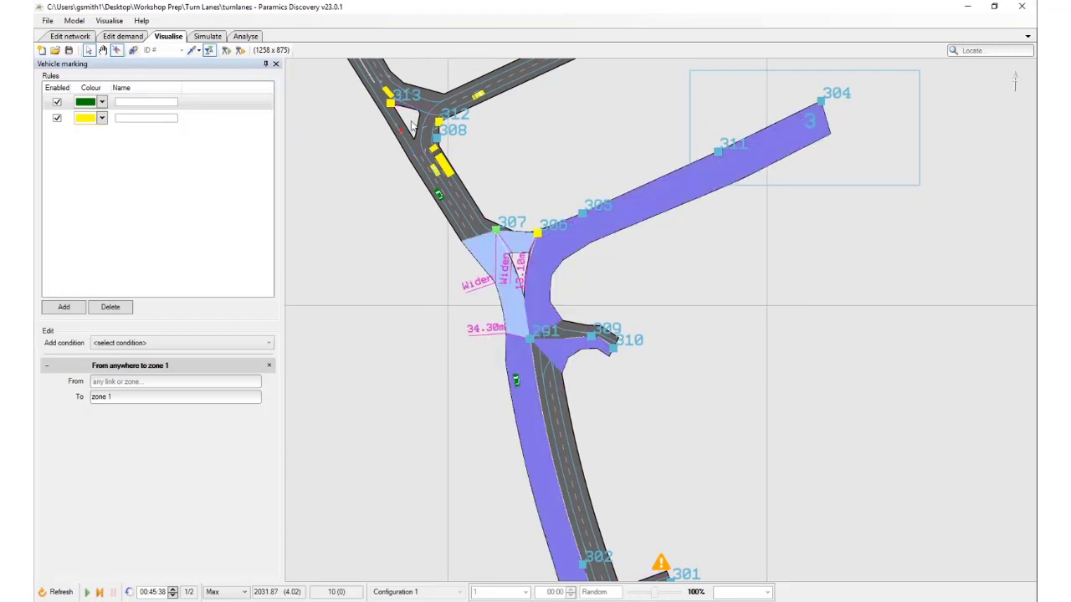
pyautogui.click(436, 143)
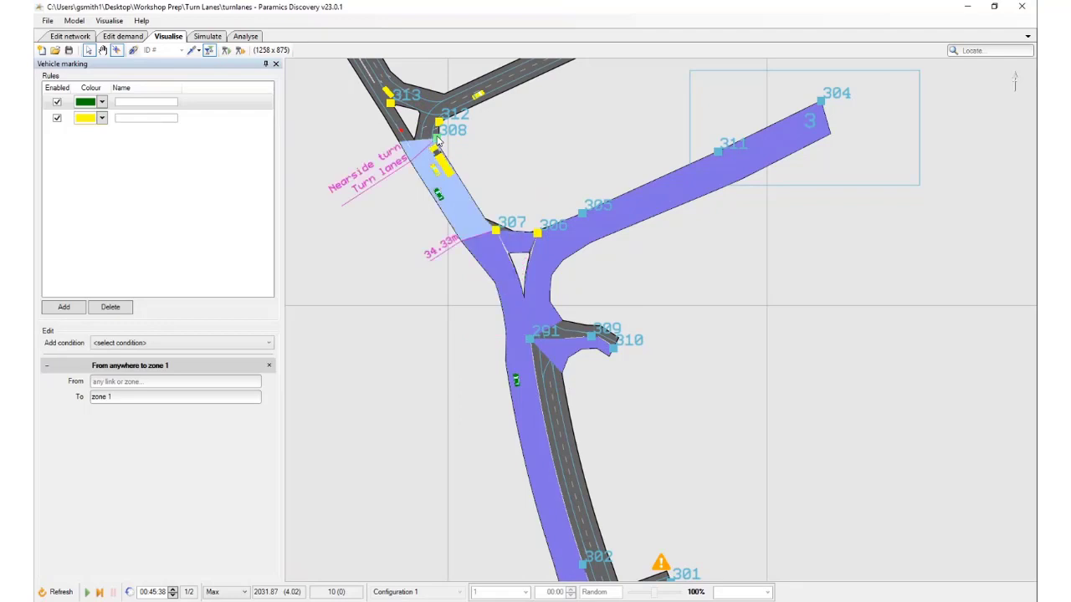
pyautogui.scroll(-2, 502, 410)
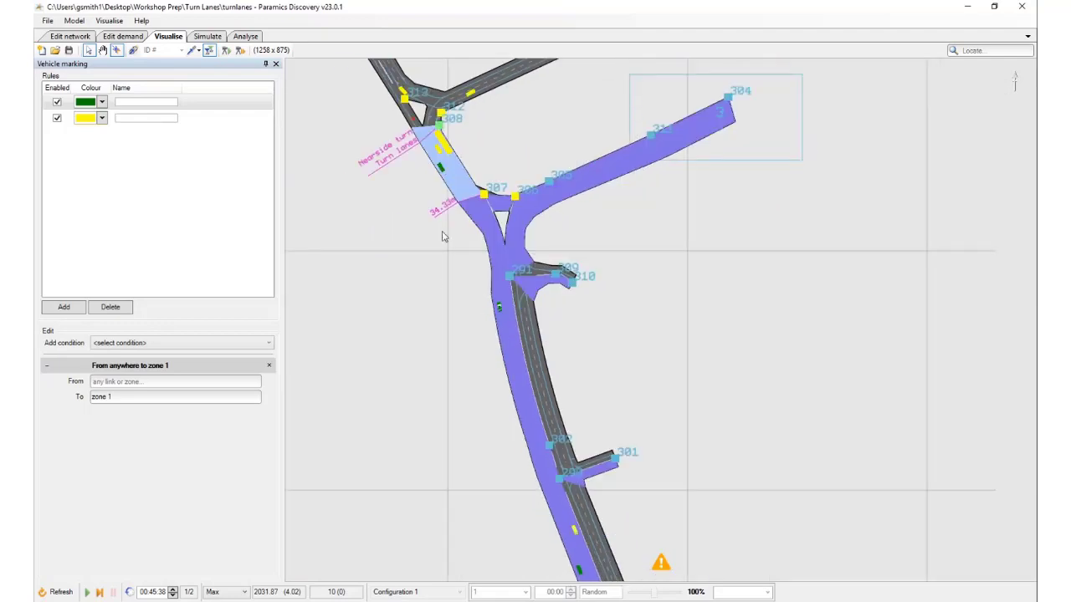
pyautogui.moveTo(574, 507); pyautogui.dragTo(568, 402)
pyautogui.moveTo(556, 320); pyautogui.dragTo(572, 458)
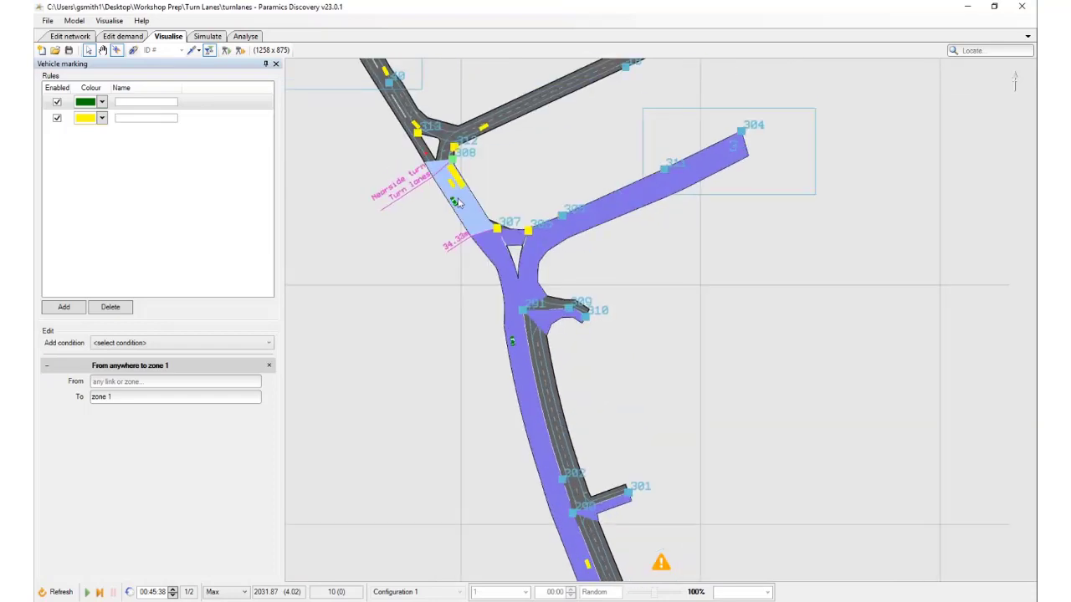
pyautogui.click(471, 287)
# Advance the simulation and compare the green car's lane range before and after node 291 with that of a yellow car approaching it
pyautogui.scroll(1, 471, 246)
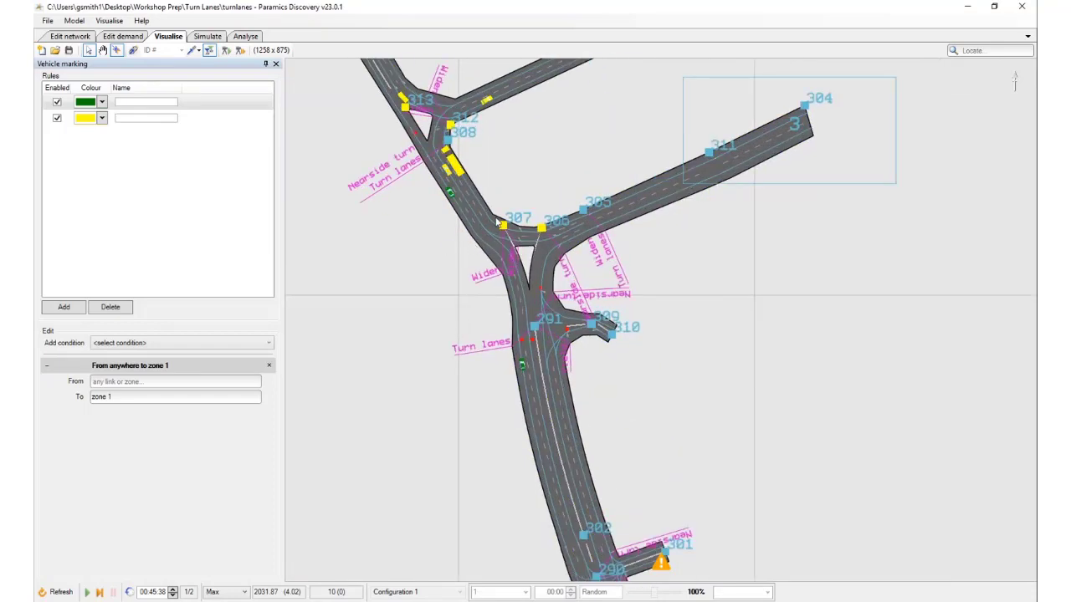
pyautogui.scroll(1, 452, 251)
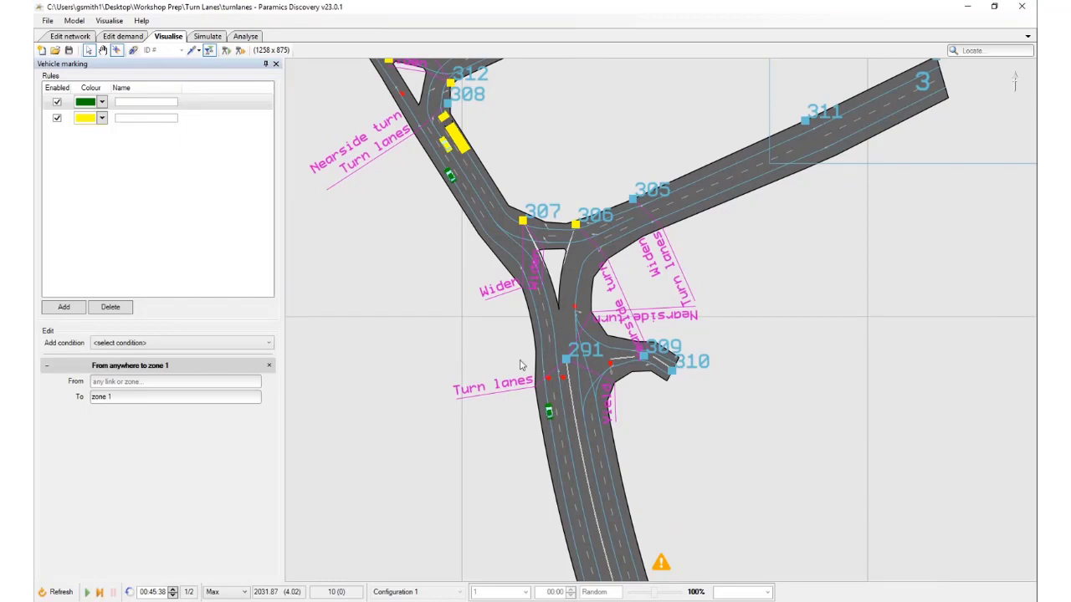
pyautogui.click(549, 414)
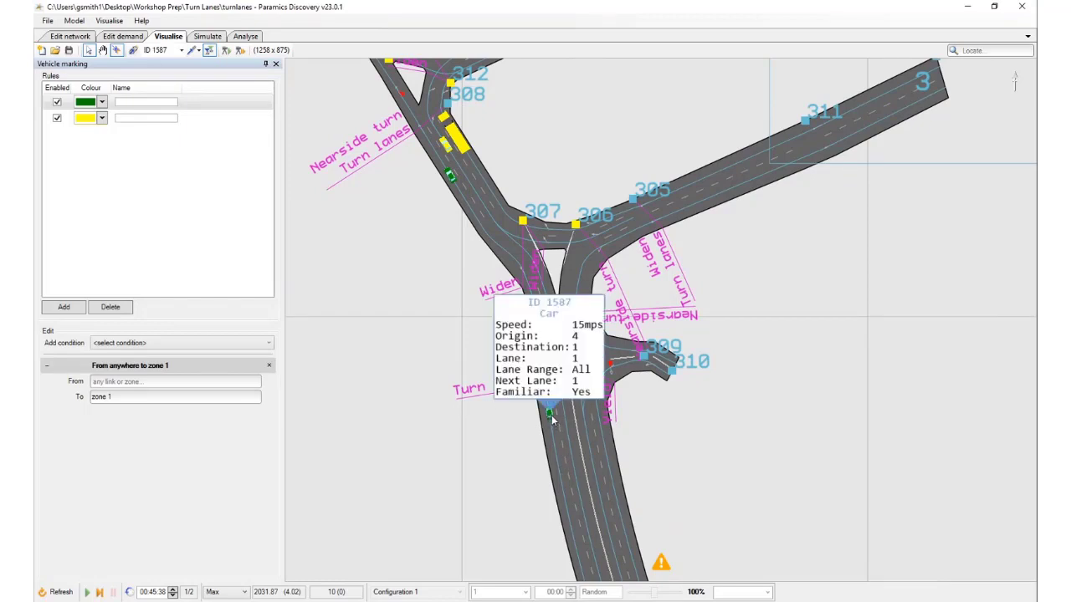
pyautogui.press('space')
pyautogui.press('space')
pyautogui.press('space')
pyautogui.click(540, 326)
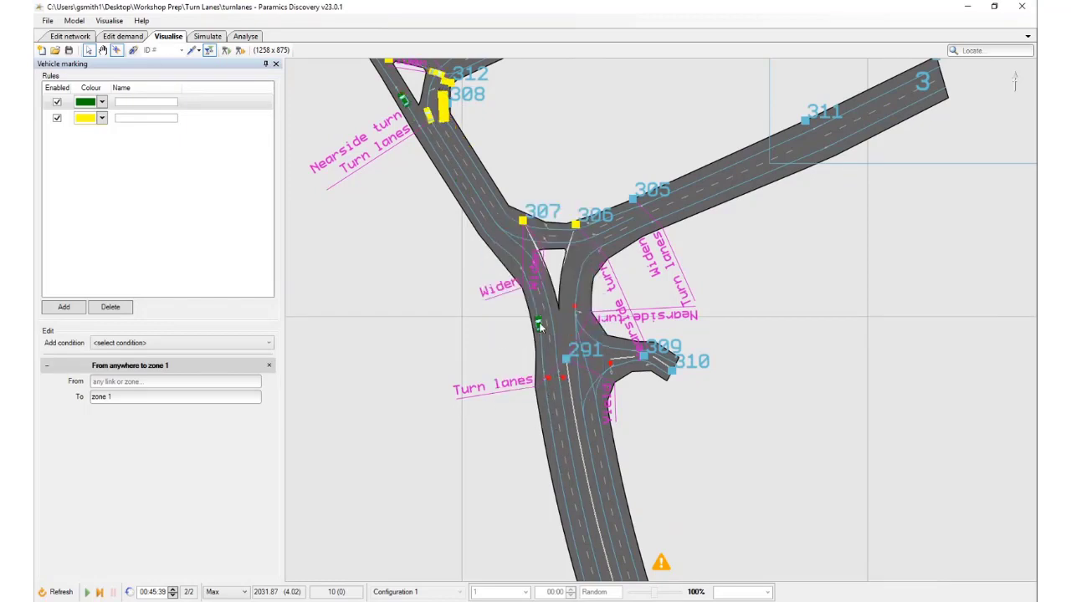
pyautogui.click(541, 325)
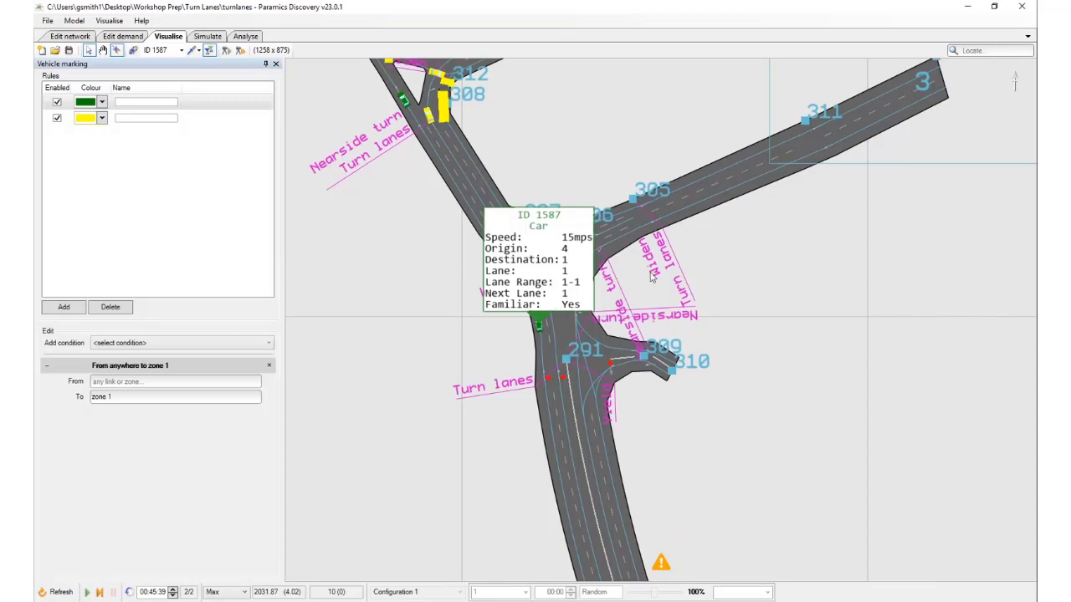
pyautogui.click(543, 324)
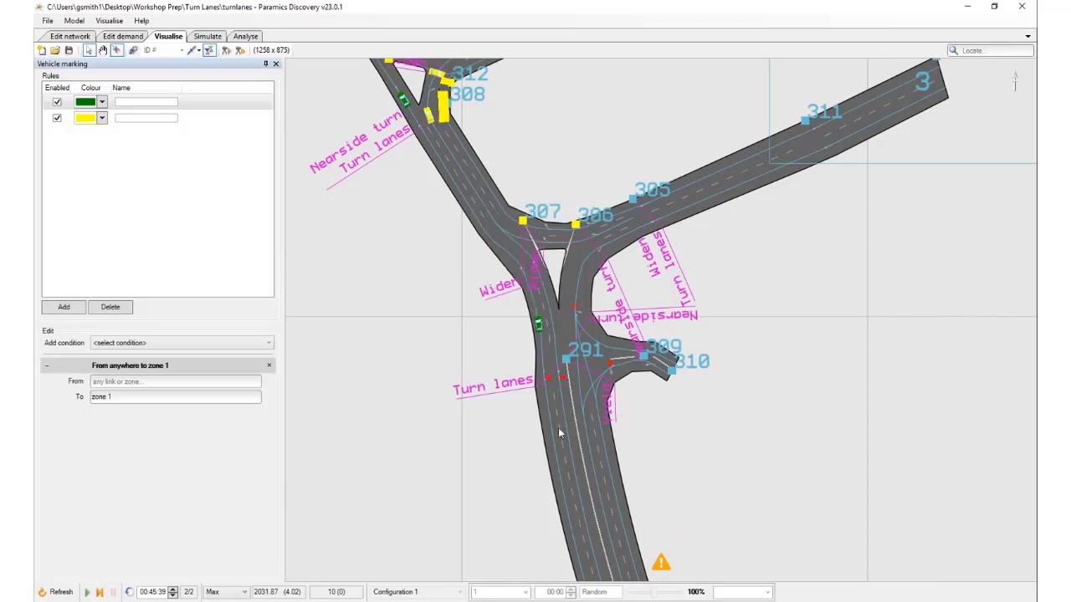
pyautogui.click(574, 470)
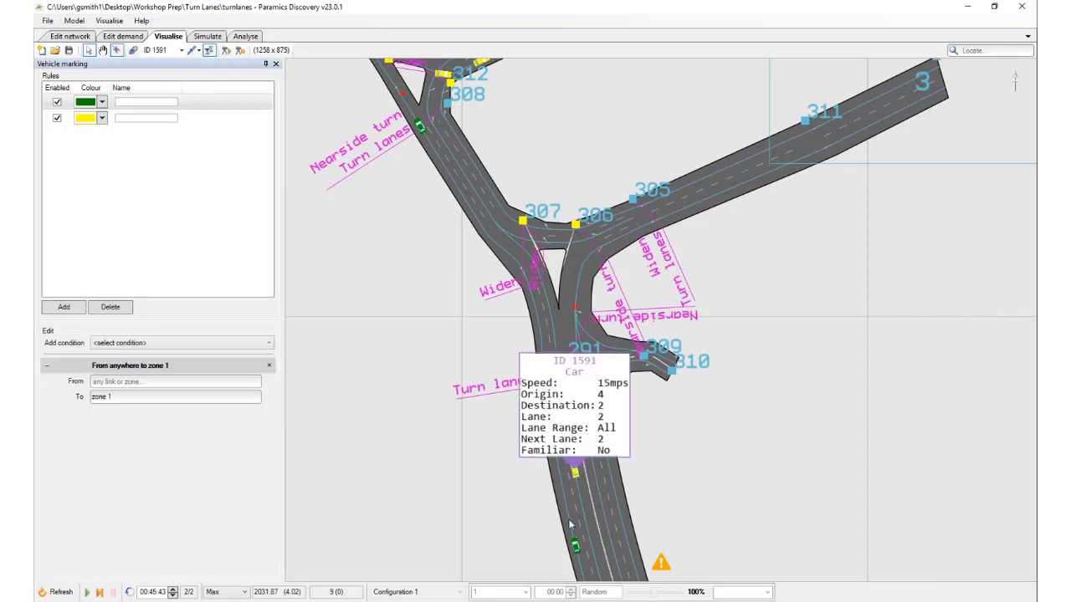
pyautogui.click(573, 471)
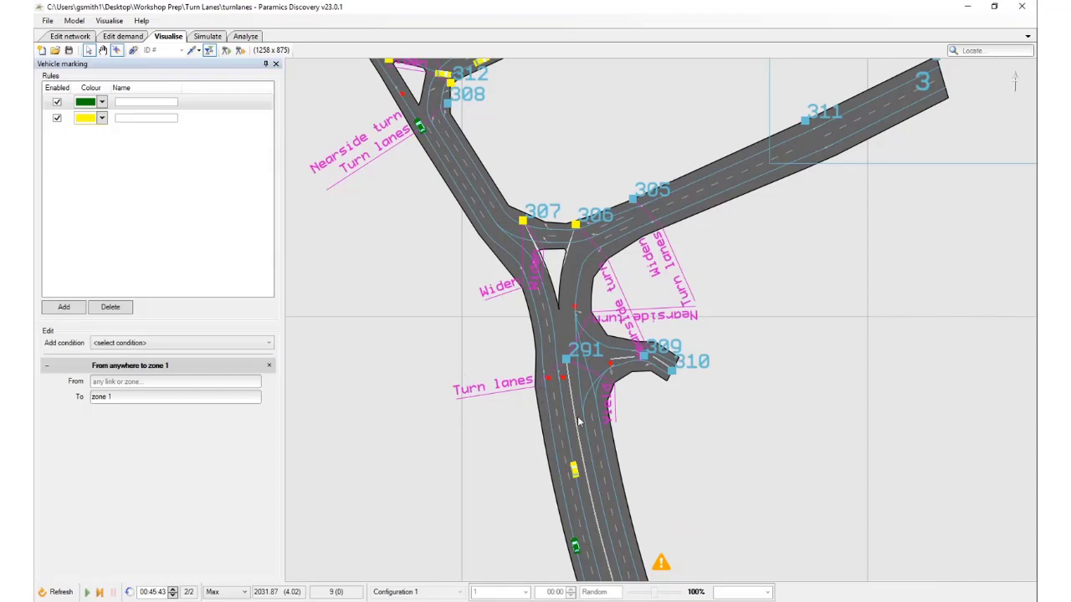
# In network editing, change the lane count of link 302:291 to 1 lane
pyautogui.click(67, 39)
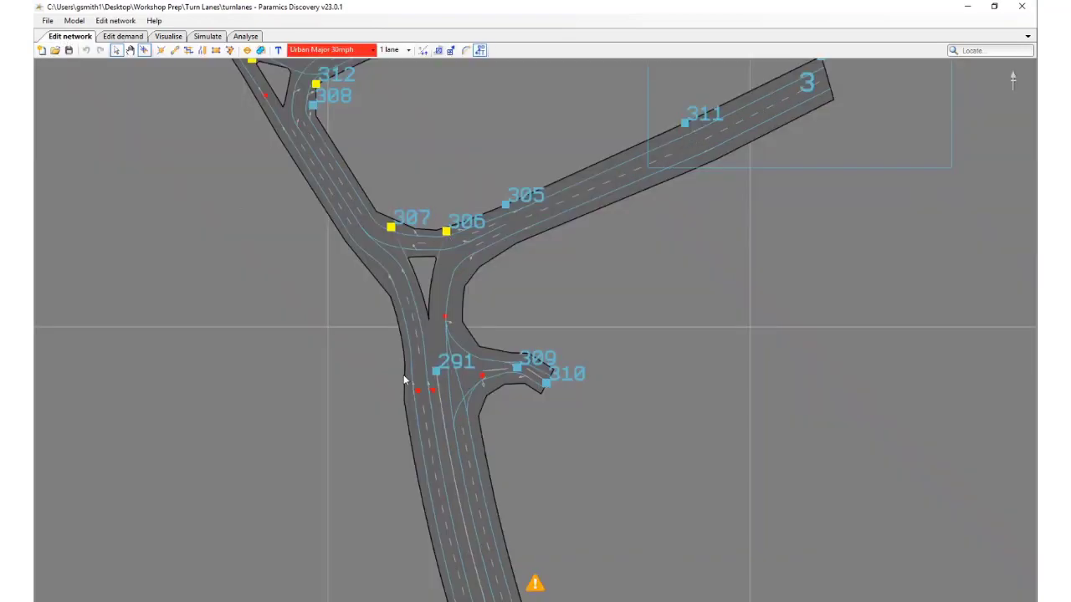
pyautogui.scroll(-3, 393, 352)
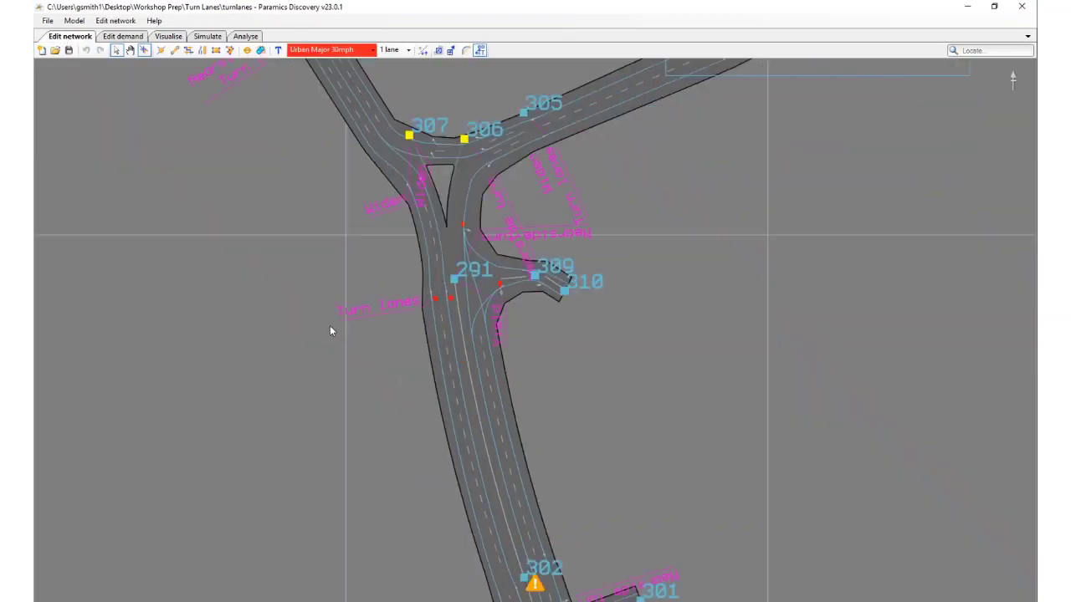
pyautogui.click(451, 385)
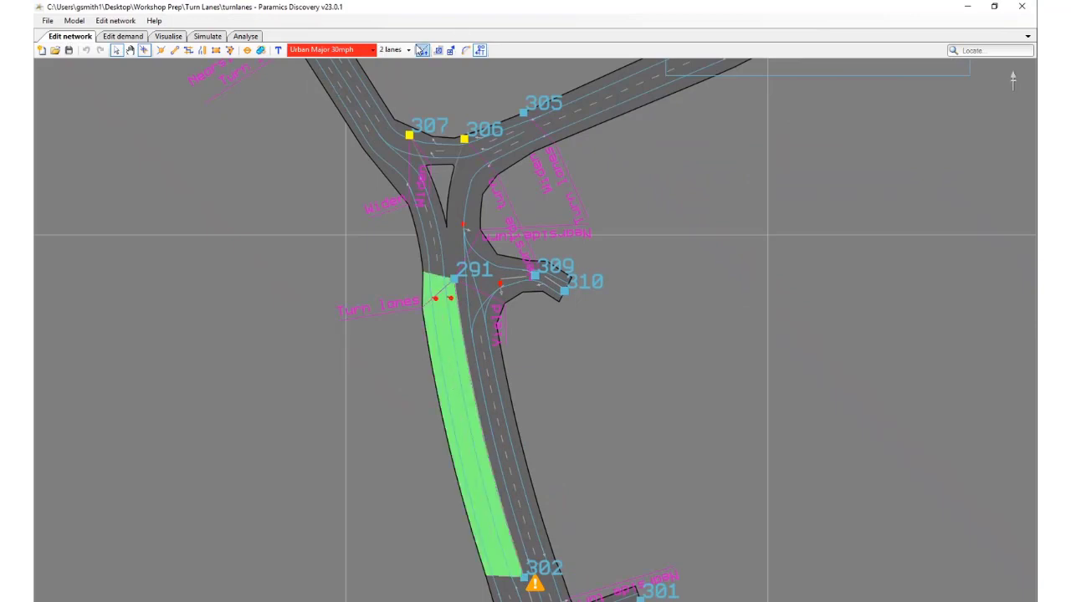
pyautogui.click(408, 50)
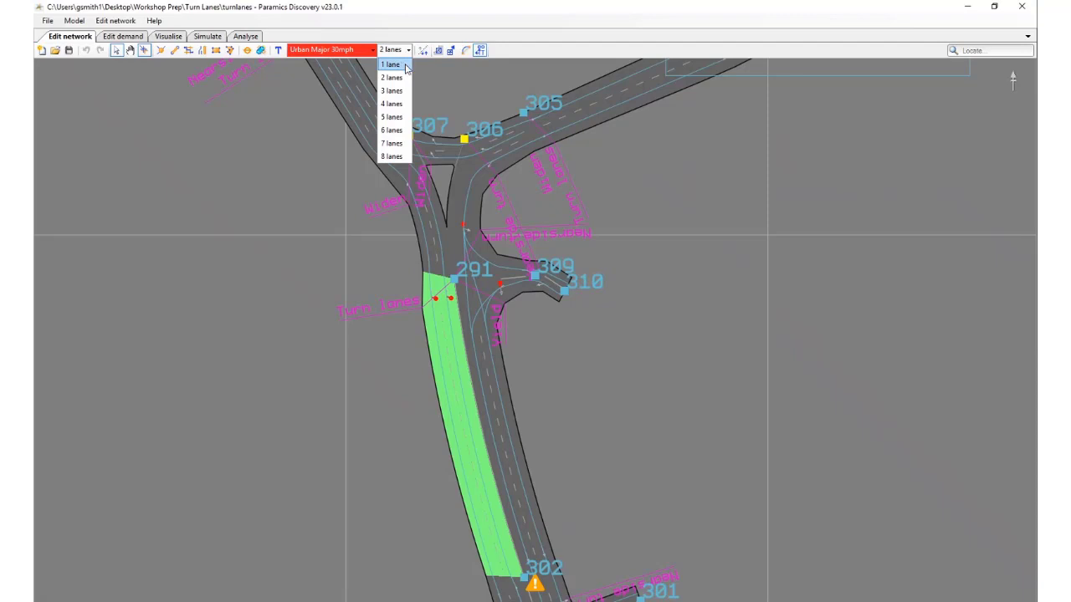
pyautogui.click(394, 65)
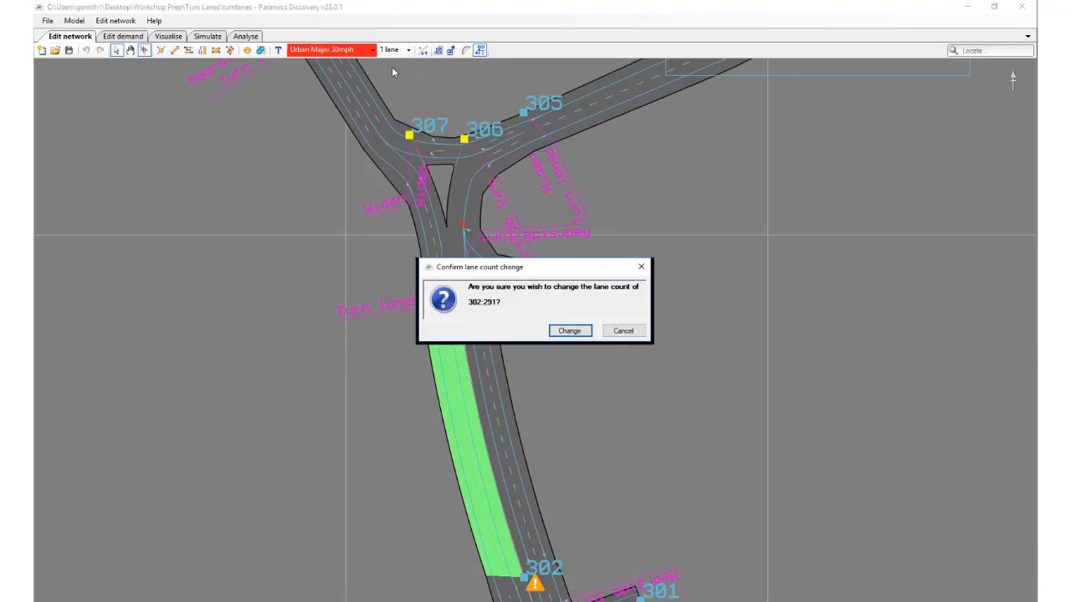
pyautogui.click(560, 330)
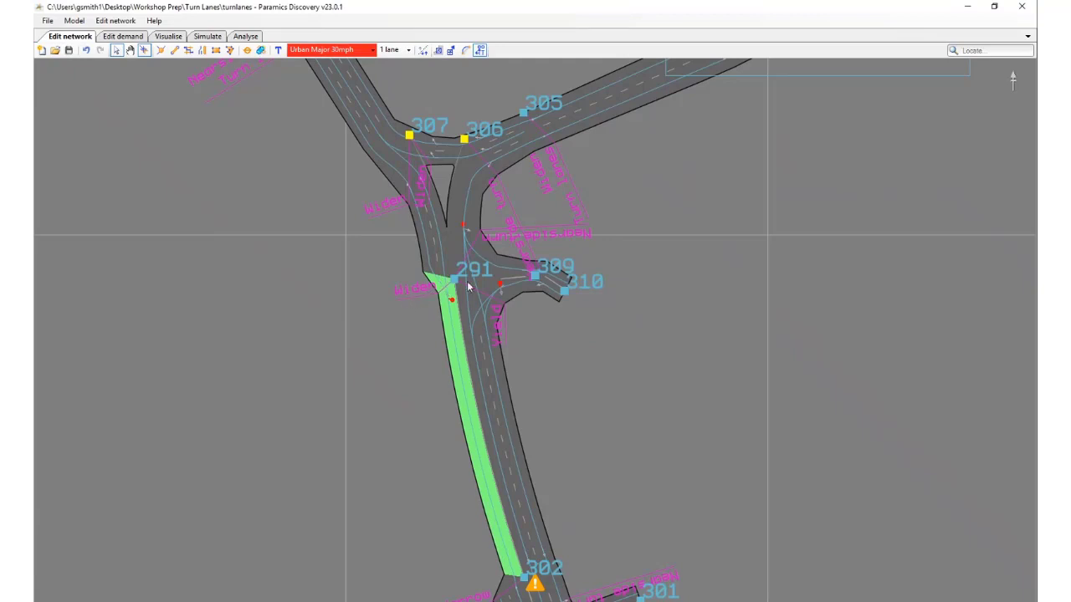
# Change the lane count of link 302:291 to 2 lanes to rebuild it without the turn-lanes hazard
pyautogui.click(405, 51)
pyautogui.click(393, 72)
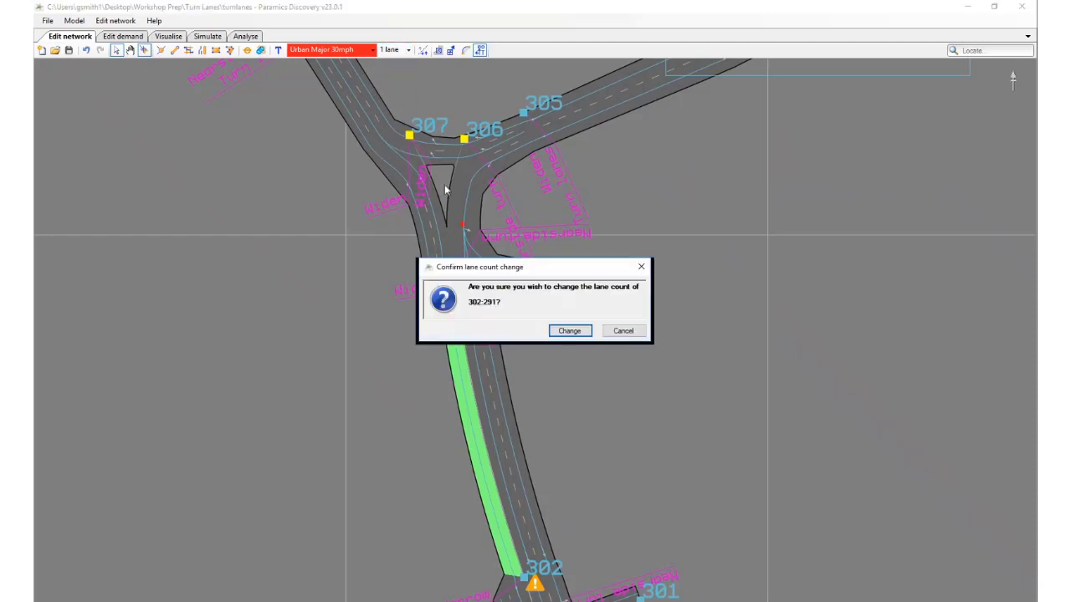
pyautogui.click(569, 331)
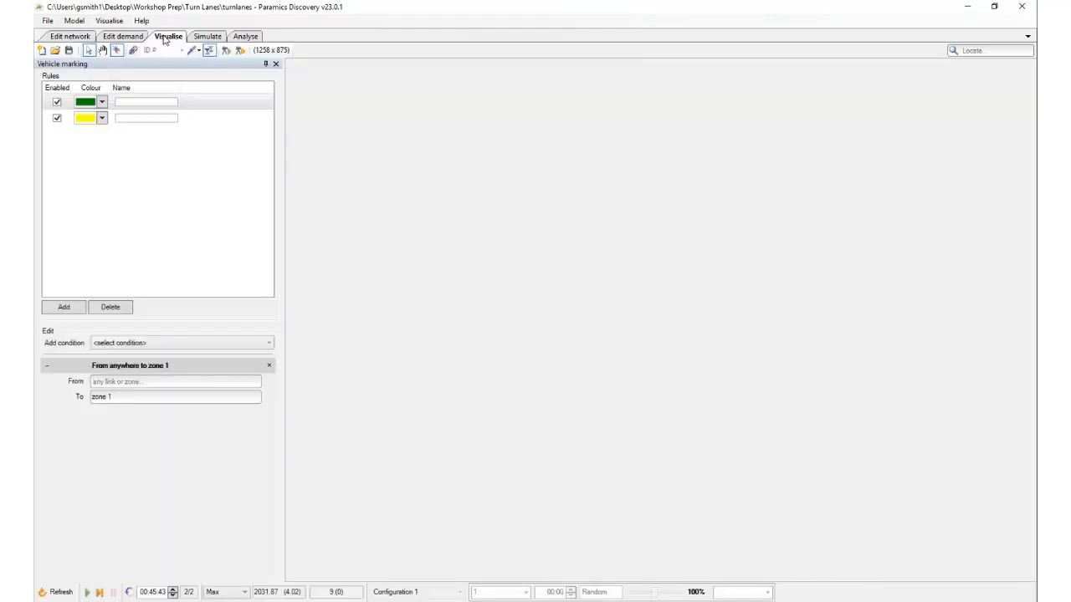
# Refresh and run the simulation, and check the lane ranges of a green and a yellow goods vehicle between nodes 302 and 291
pyautogui.click(167, 38)
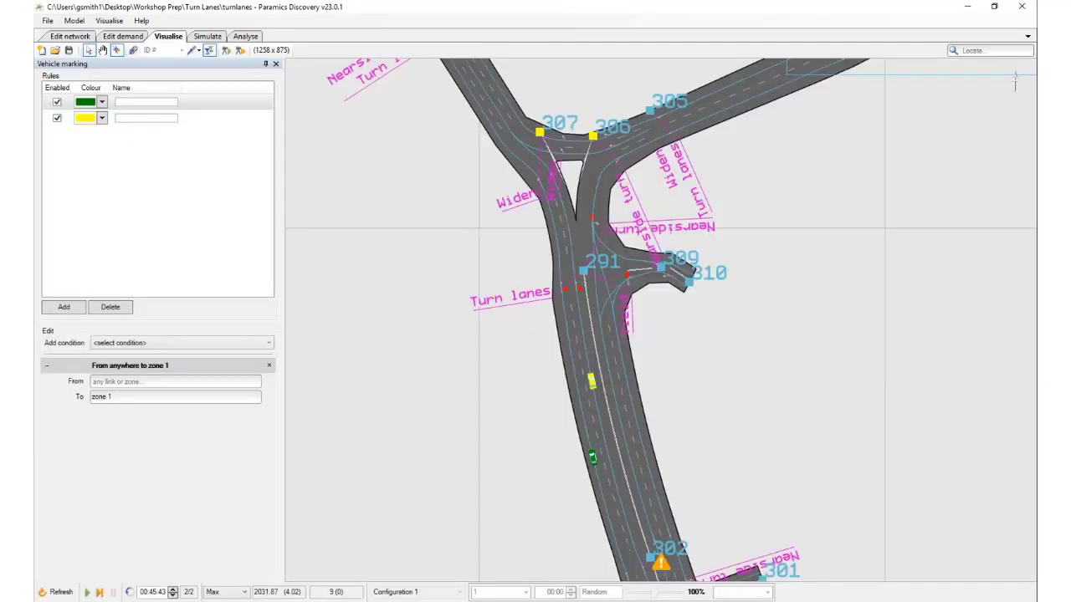
pyautogui.click(57, 592)
pyautogui.moveTo(491, 437); pyautogui.dragTo(485, 432)
pyautogui.press('space')
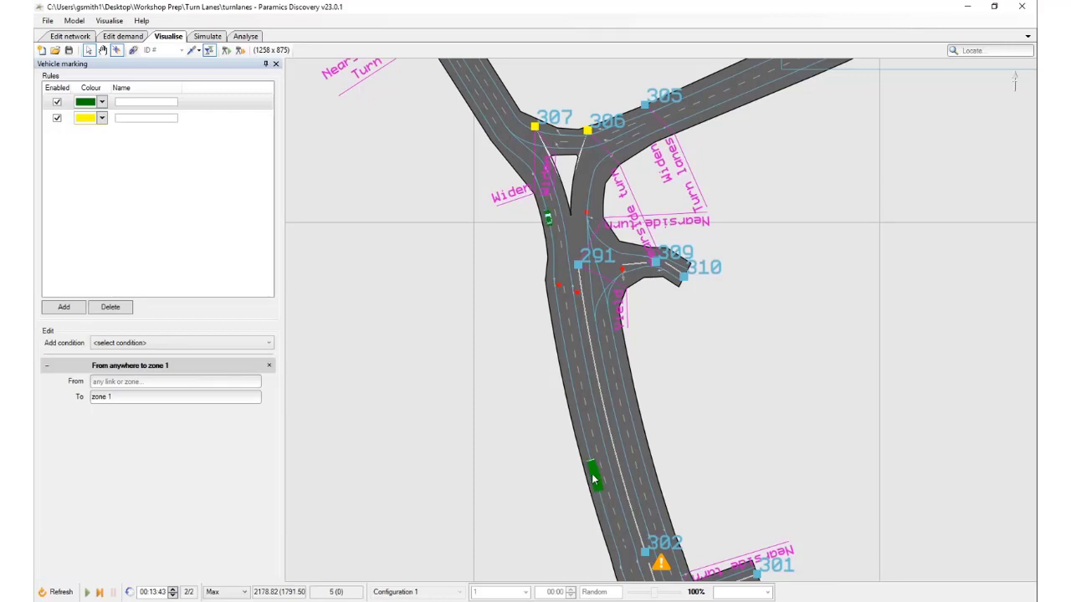
pyautogui.click(592, 478)
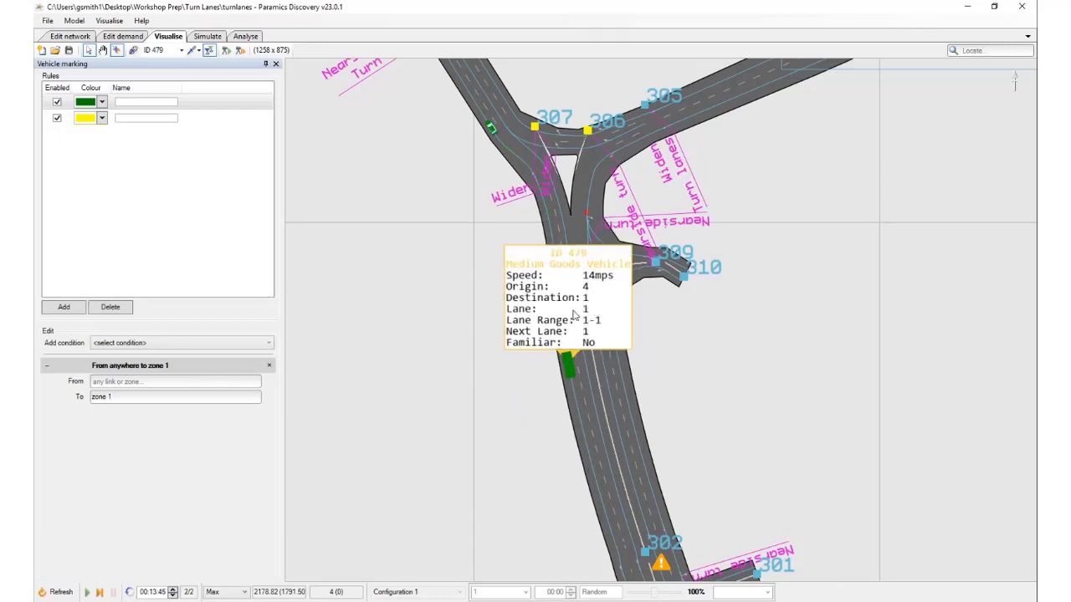
pyautogui.click(573, 368)
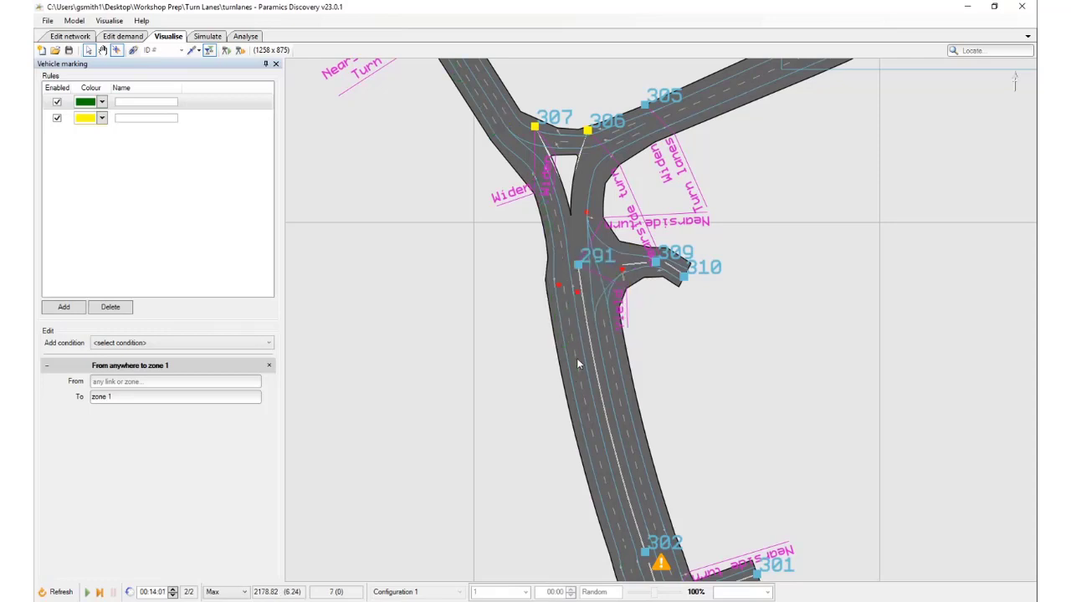
pyautogui.click(617, 483)
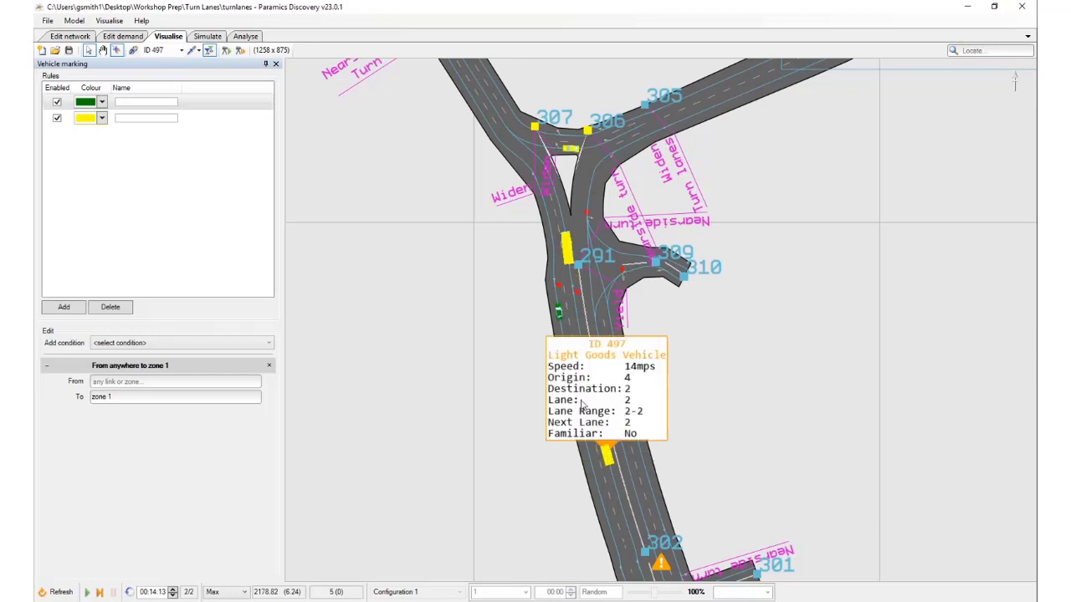
pyautogui.click(589, 291)
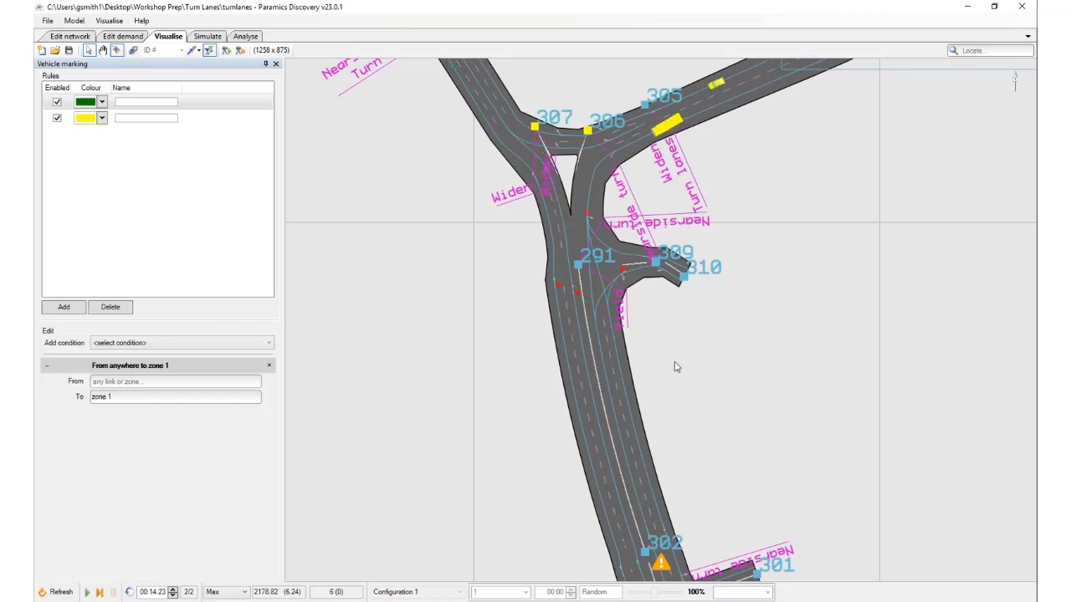
pyautogui.moveTo(633, 316); pyautogui.dragTo(647, 383)
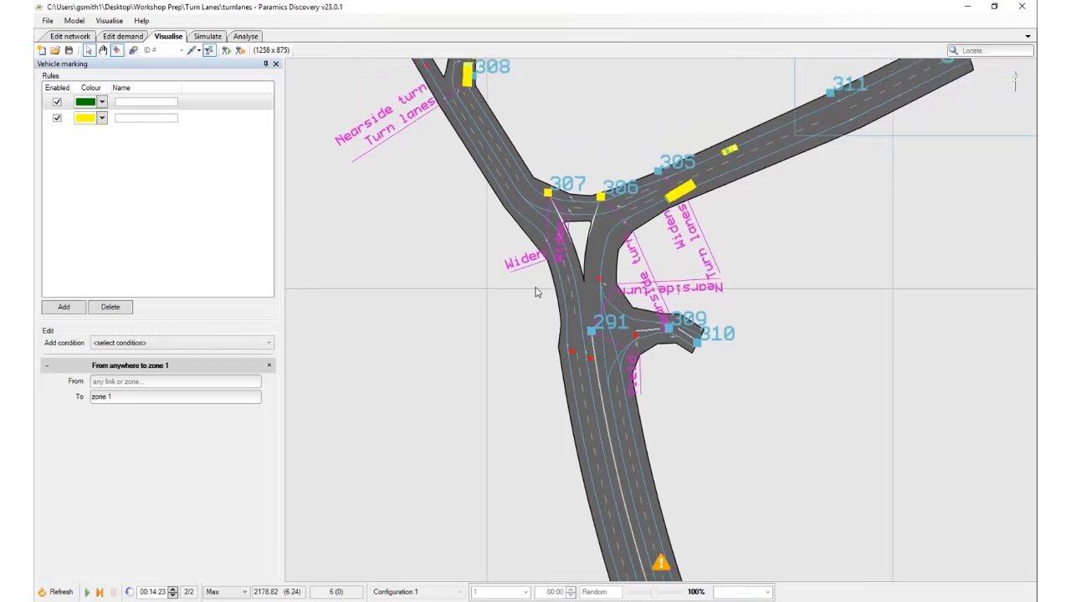
pyautogui.moveTo(535, 293); pyautogui.dragTo(589, 430)
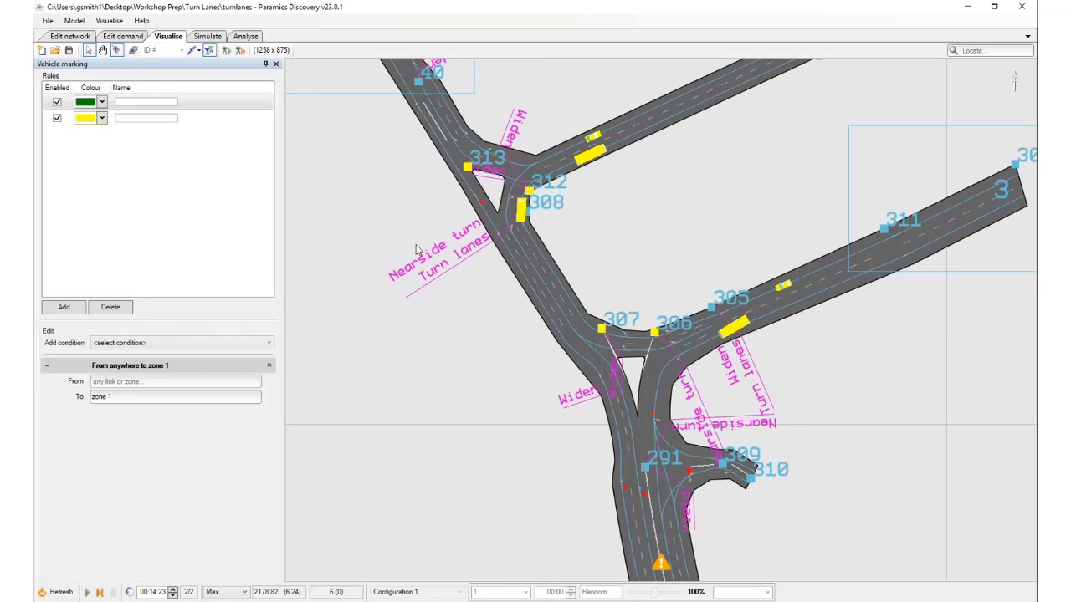
pyautogui.scroll(-2, 576, 333)
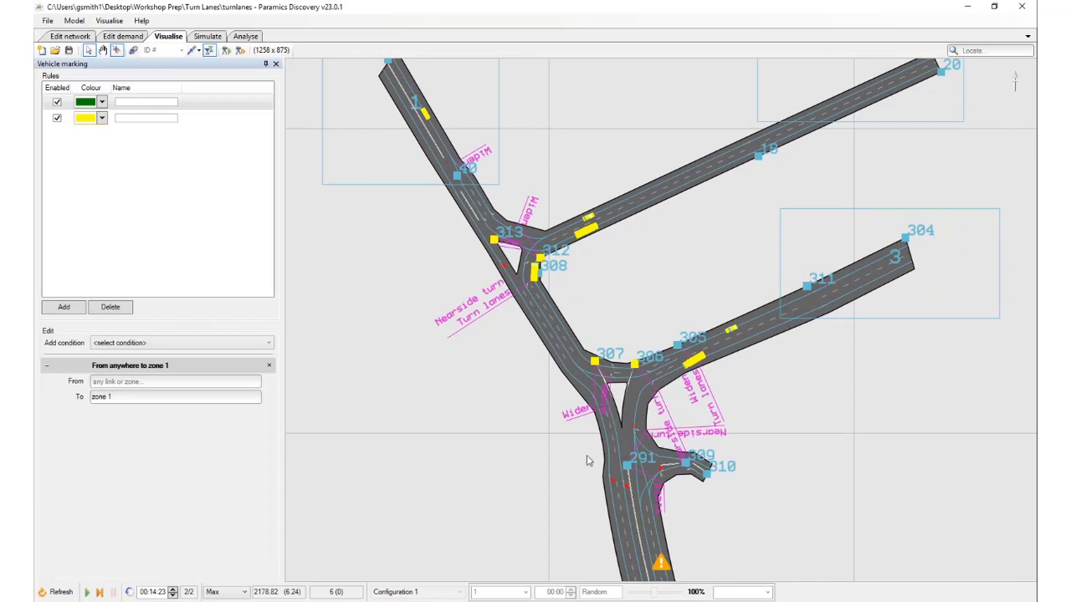
pyautogui.moveTo(592, 510); pyautogui.dragTo(555, 376)
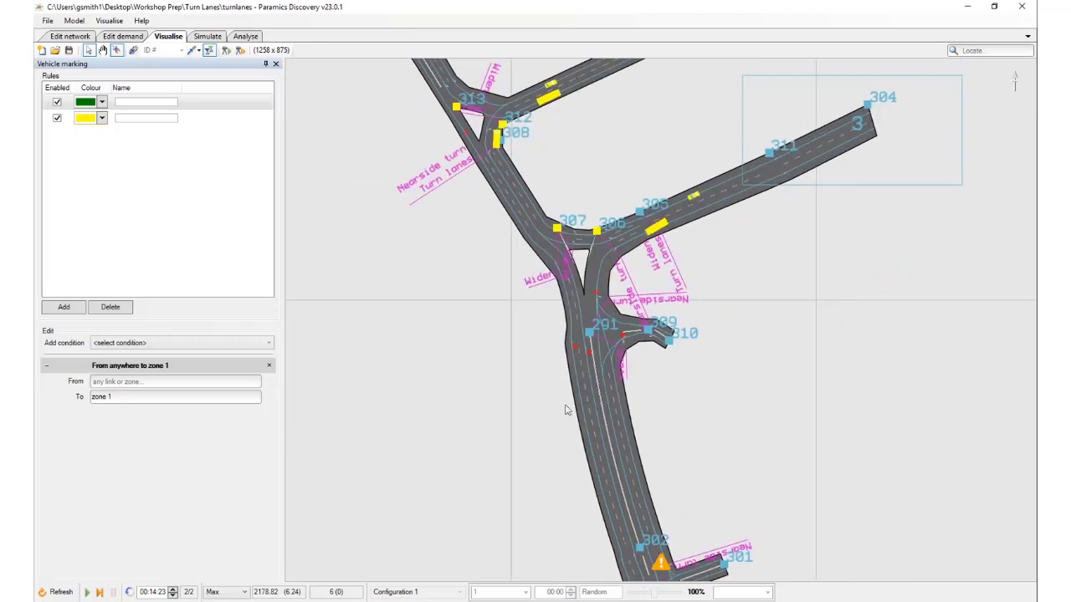